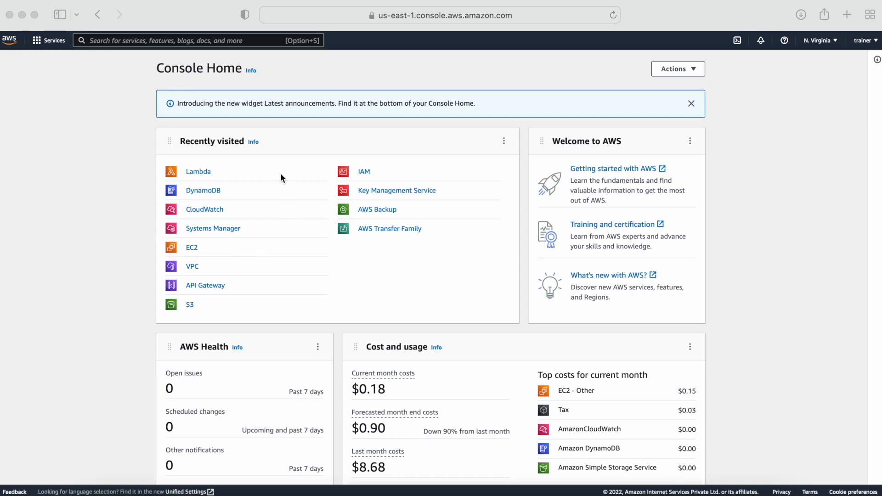
- Go to the IAM service and open the list of roles
click(216, 41)
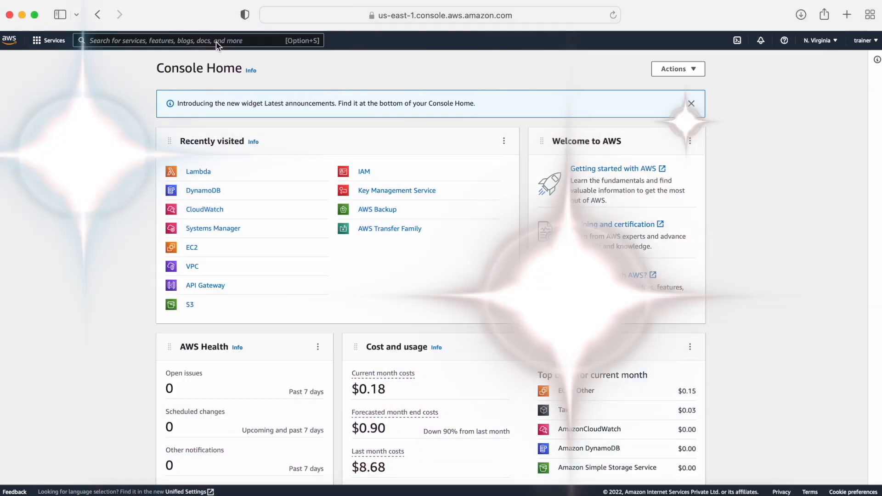
text(iam)
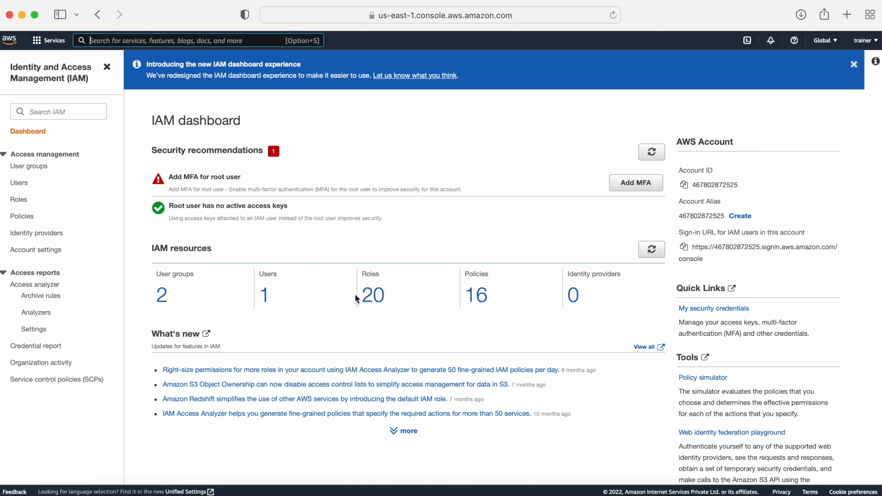
click(373, 296)
click(800, 106)
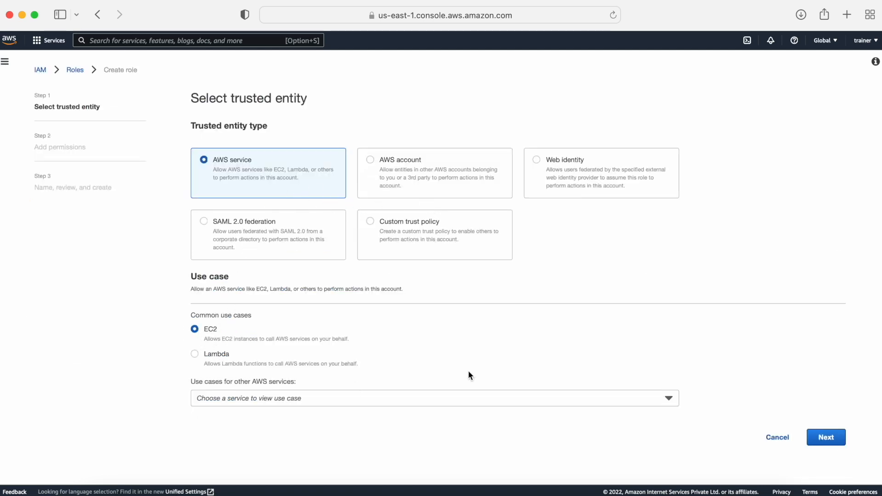
click(825, 437)
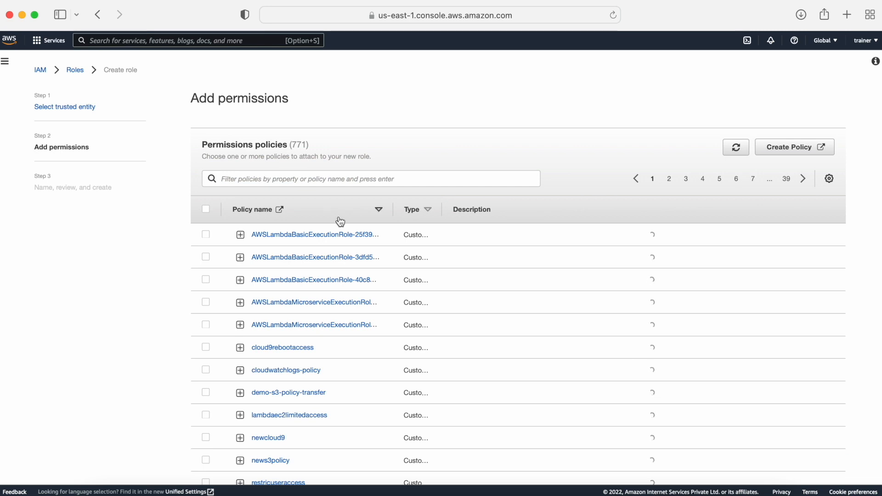
click(291, 184)
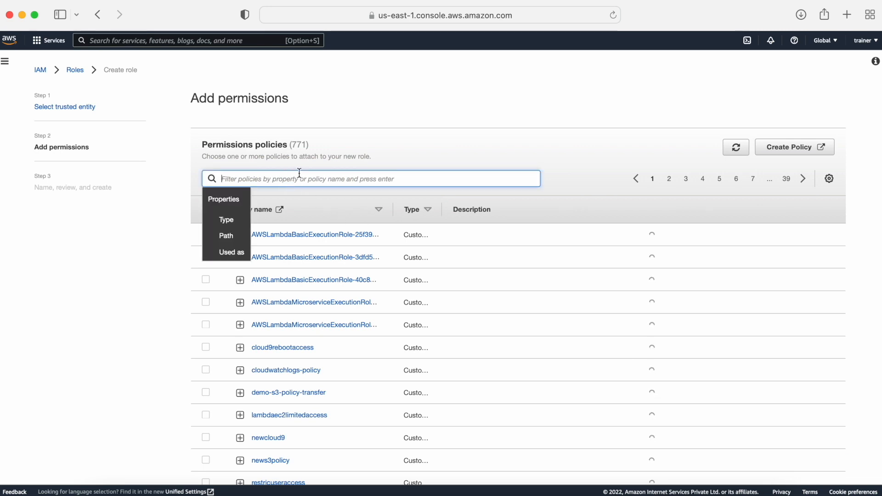
text(ssm)
key(Return)
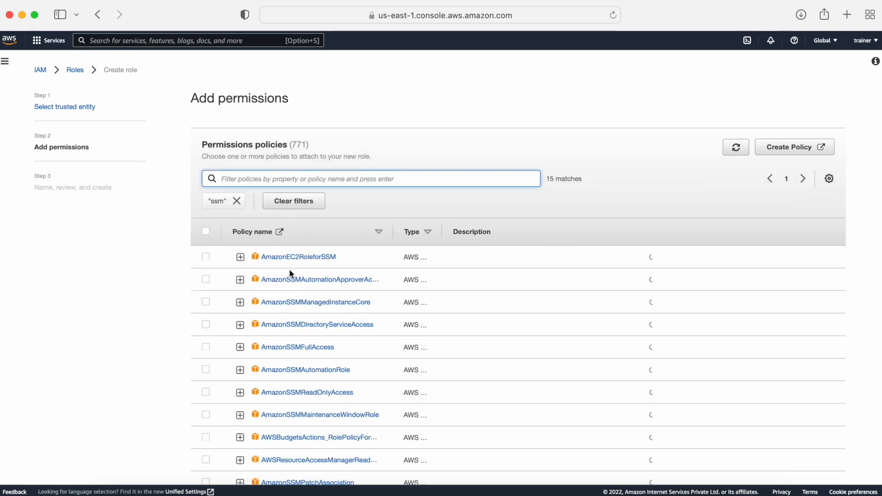
click(206, 347)
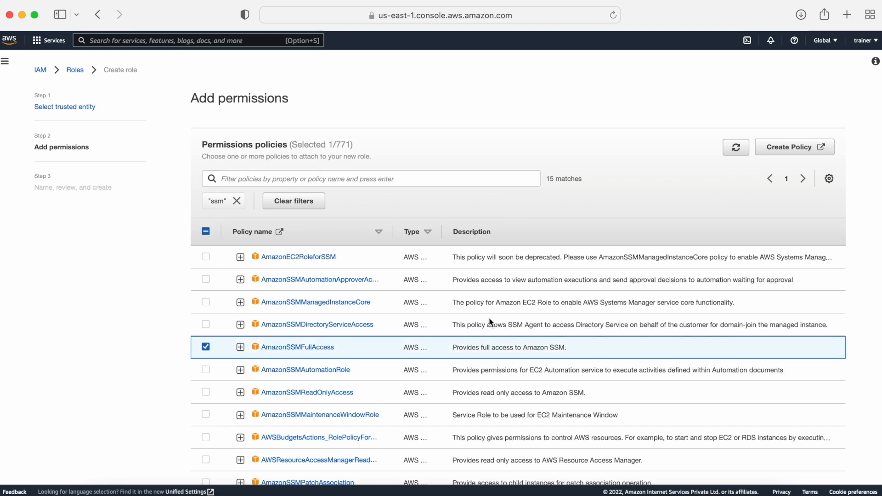
scroll(488, 322, down, 5)
click(826, 465)
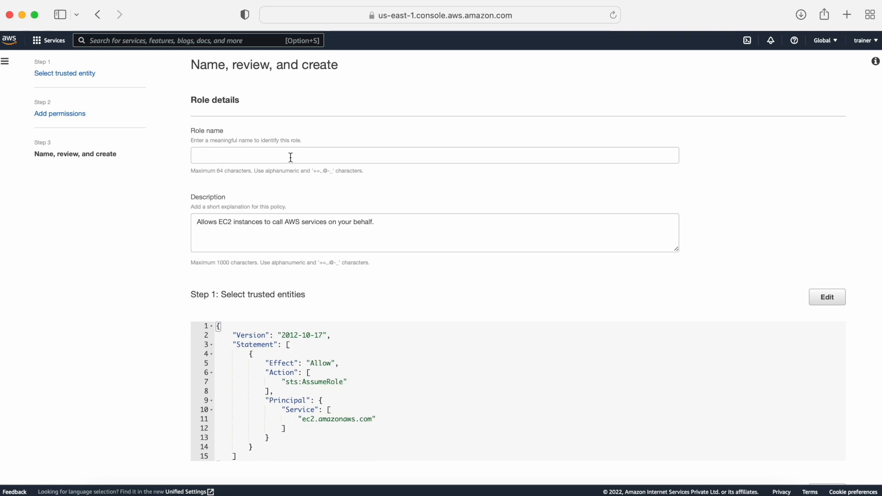
scroll(291, 158, down, 7)
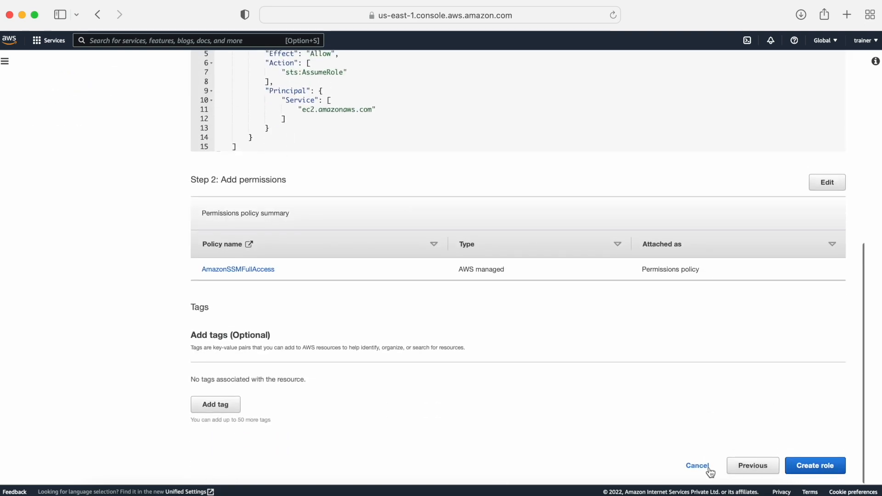
click(703, 466)
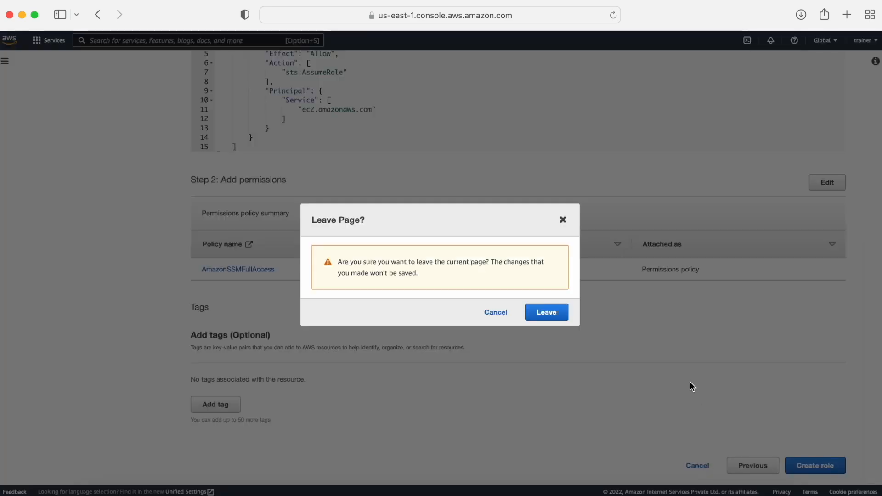
click(543, 319)
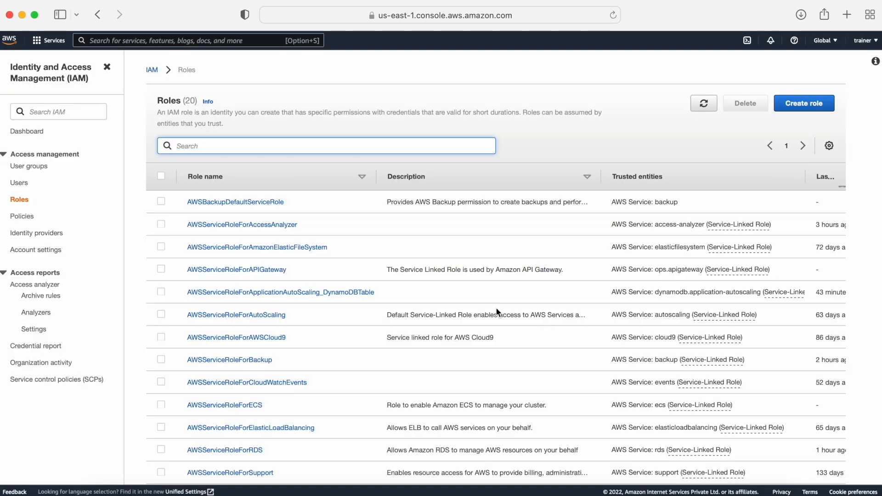
- Find the ec2roleforssm role in the list, open it, and review its name and attached permissions policies
scroll(497, 312, down, 3)
scroll(496, 312, up, 3)
scroll(497, 312, down, 3)
scroll(495, 307, down, 5)
click(181, 372)
drag(181, 372, 250, 371)
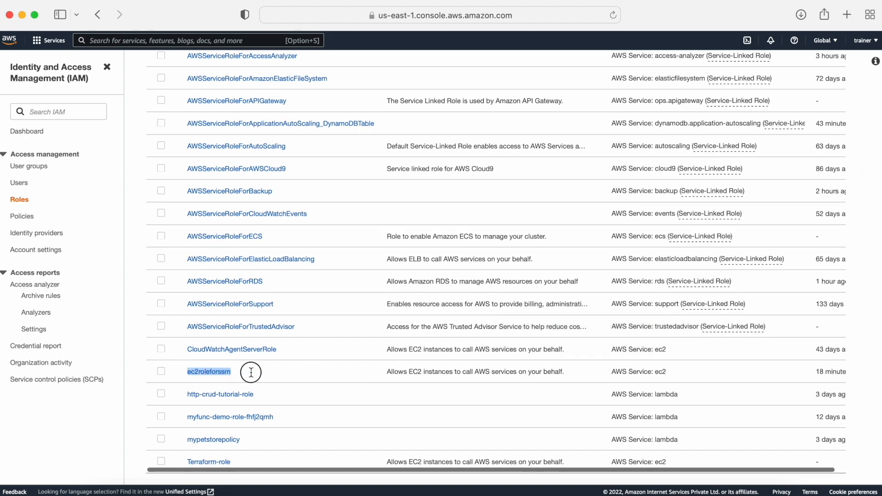
click(202, 375)
scroll(312, 282, down, 2)
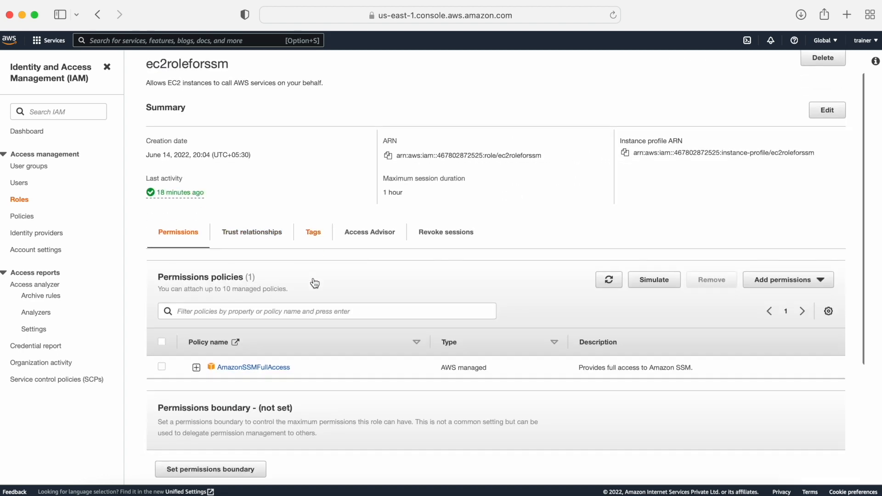
drag(309, 367, 218, 363)
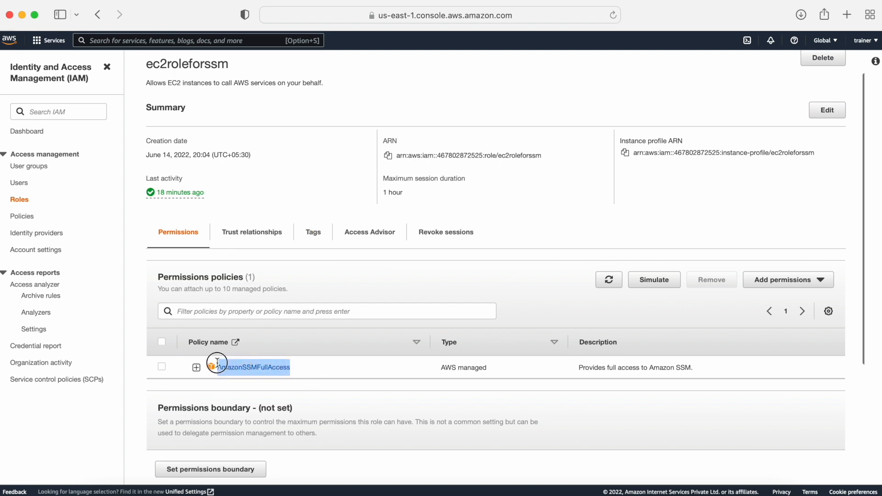
scroll(366, 384, up, 2)
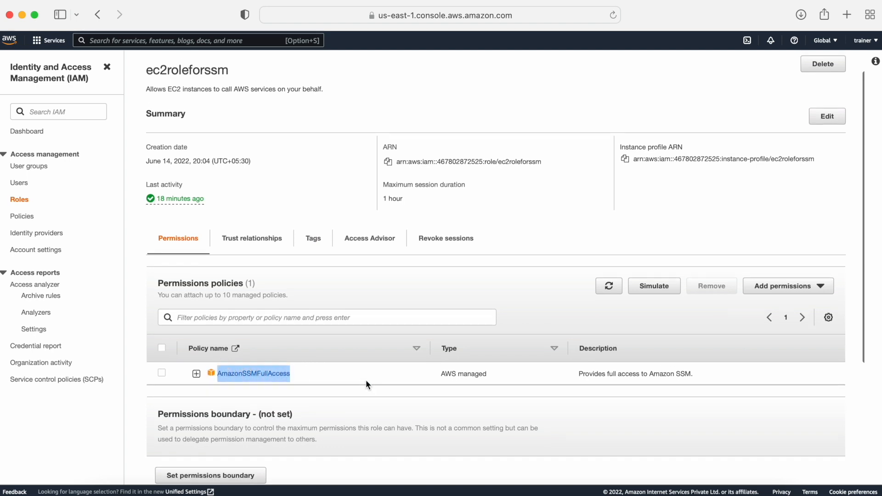
drag(229, 95, 147, 96)
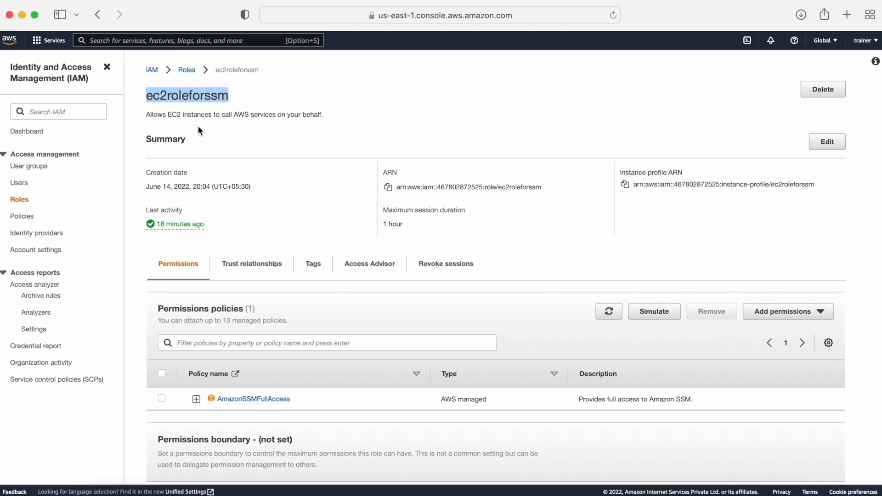
- Go to EC2 and start launching an instance with the 64-bit (x86) Amazon Linux 2 AMI, Kernel 5.10
click(149, 40)
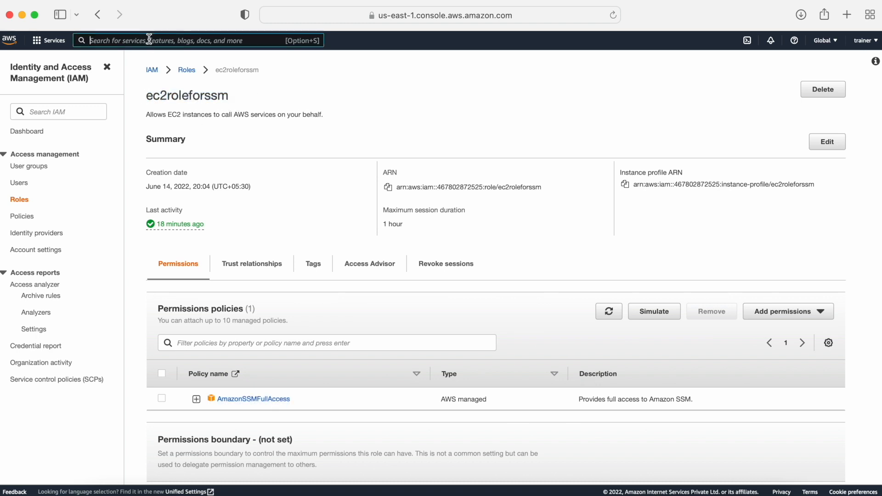
text(ec2)
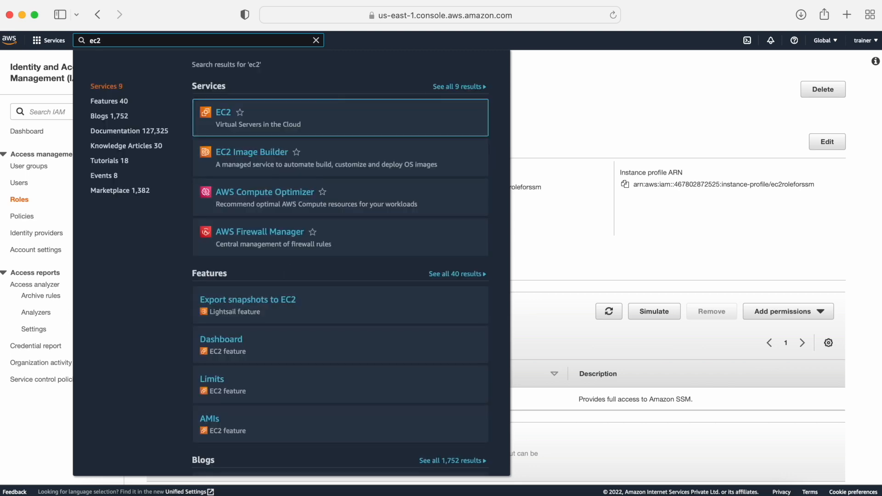
click(249, 114)
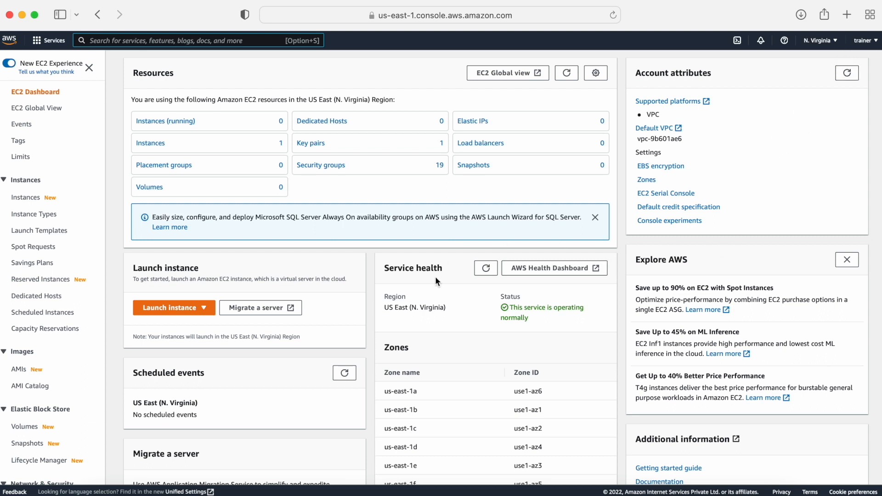
click(174, 122)
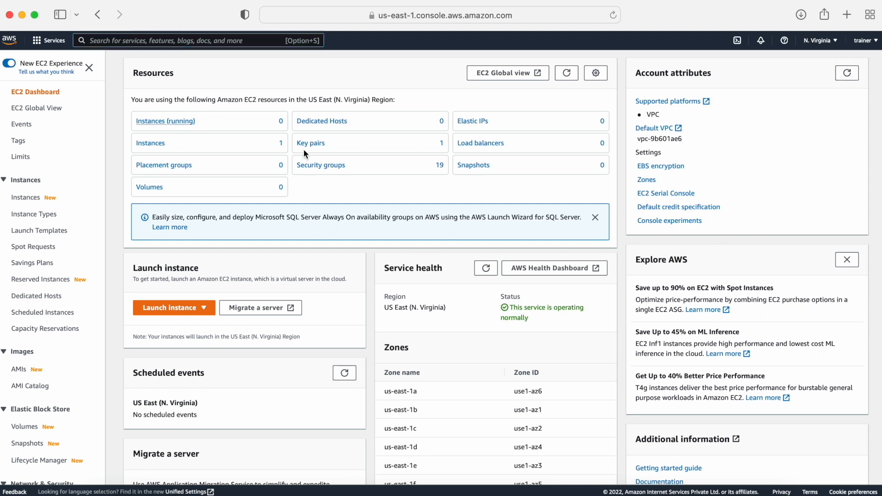
click(813, 62)
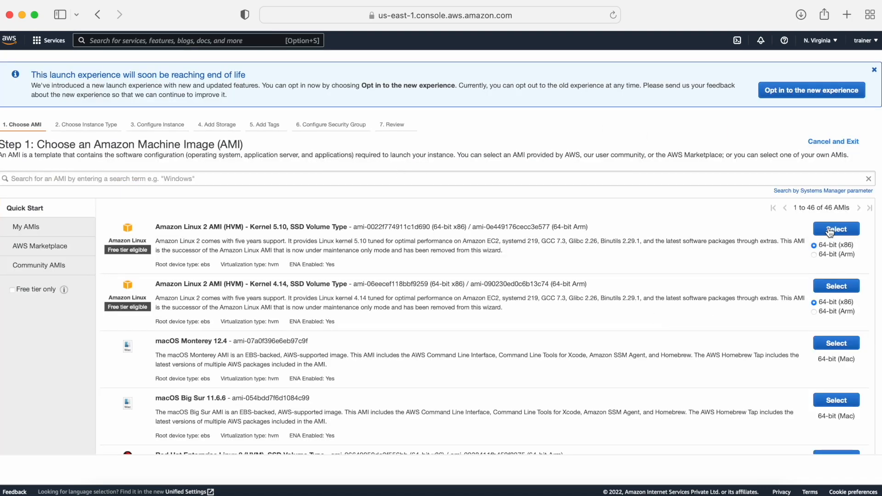
click(835, 230)
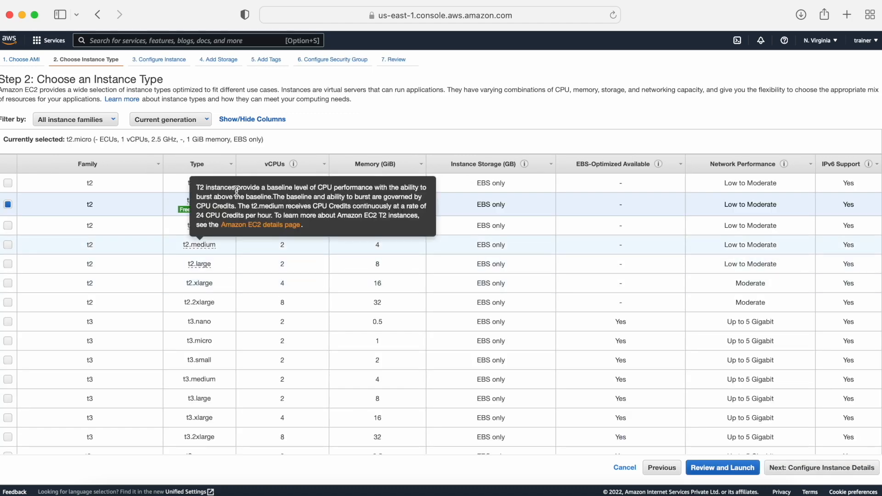
- Assign the ec2roleforssm IAM role in the instance details, keeping the preselected t2.micro instance type
click(158, 60)
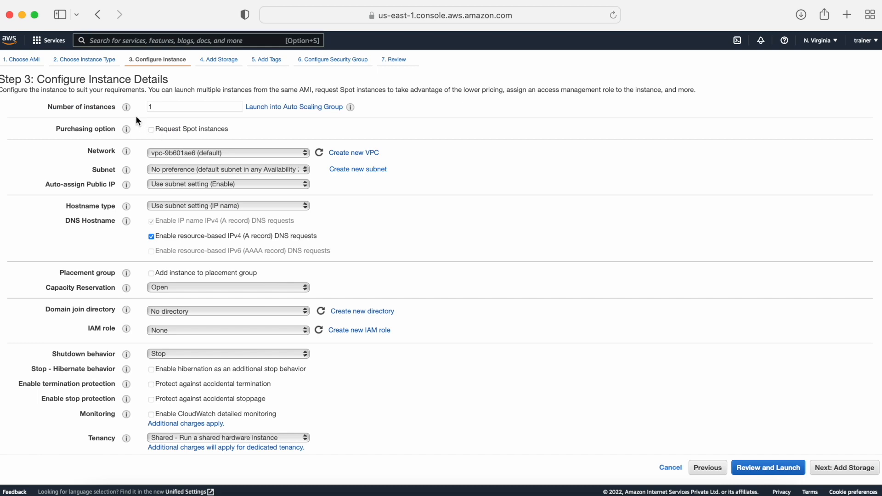
scroll(219, 273, down, 3)
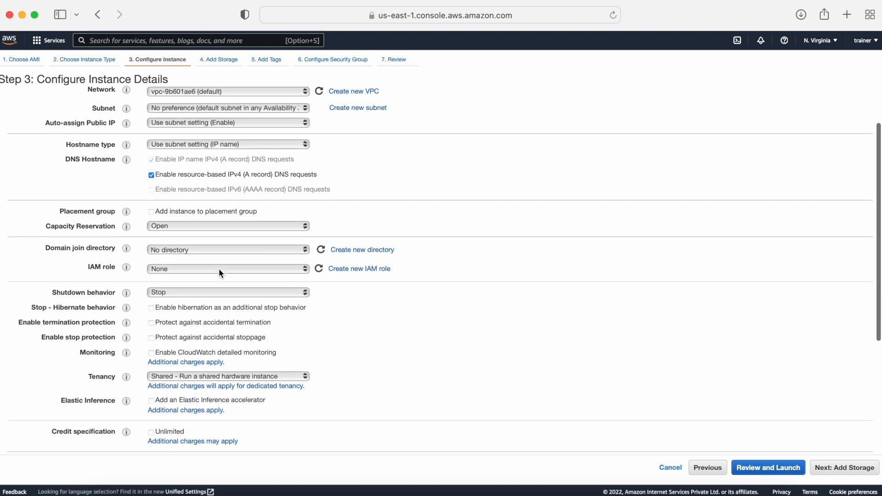
click(91, 263)
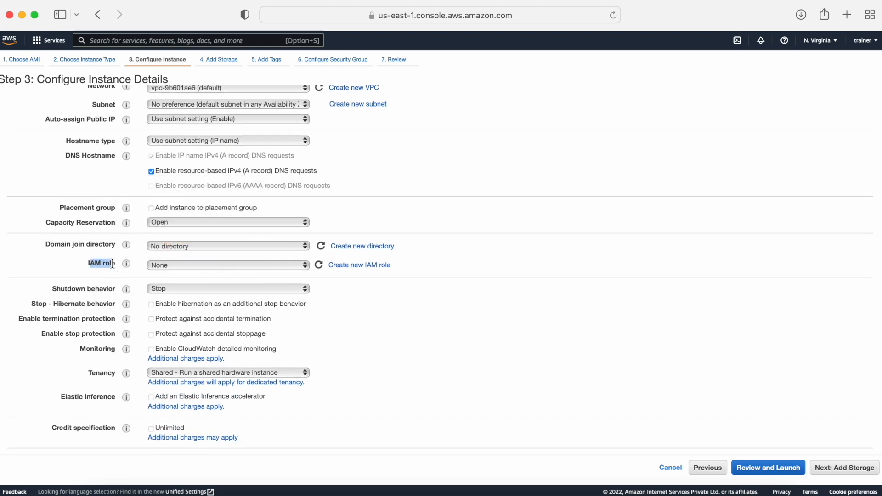
click(181, 266)
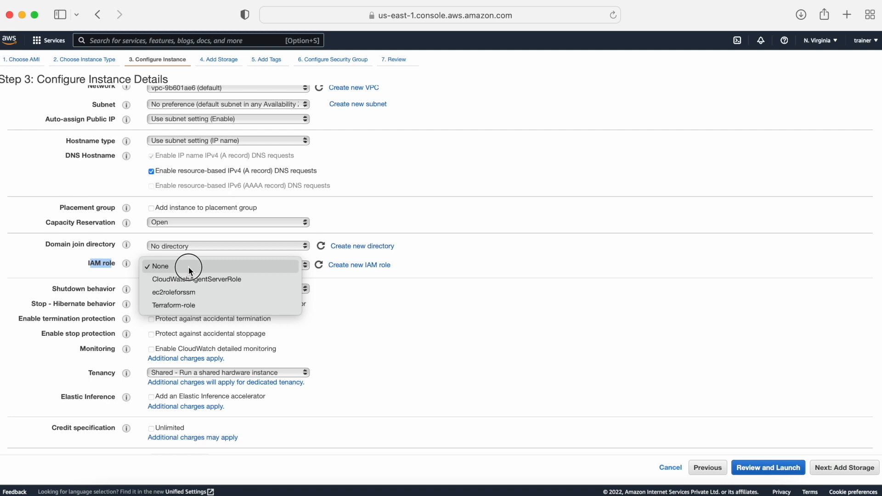
click(175, 294)
- Copy the Apache web server script, from #!/bin/bash through the closing END, from Visual Studio Code into the instance's user data
scroll(260, 283, down, 5)
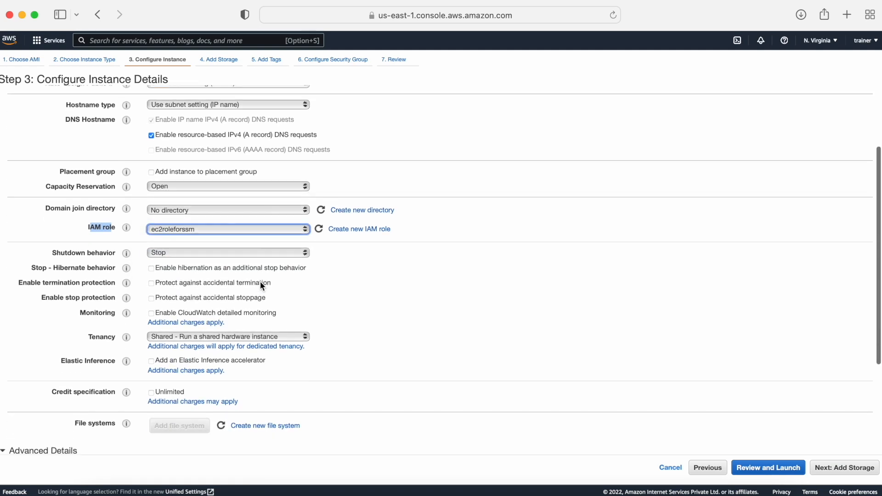
scroll(248, 270, down, 2)
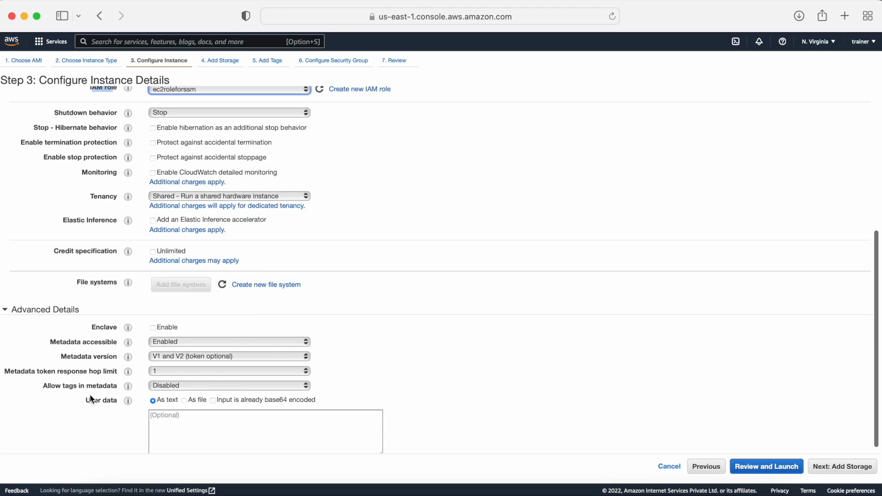
click(174, 422)
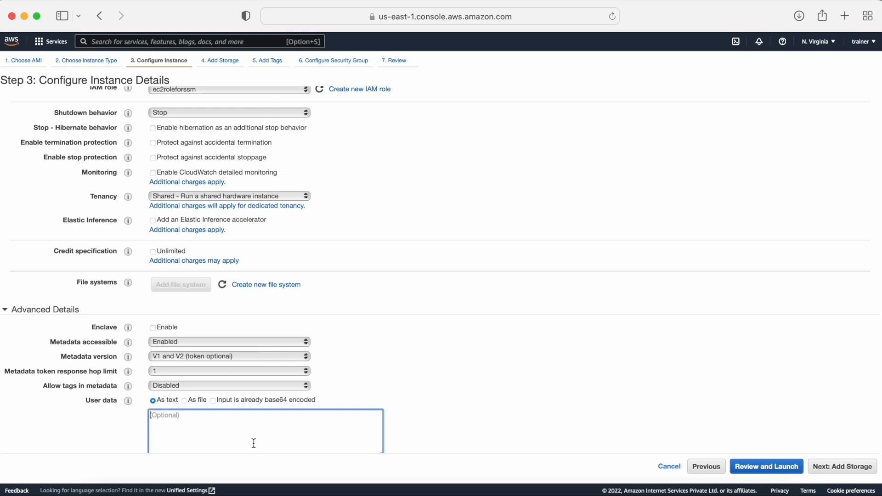
click(138, 489)
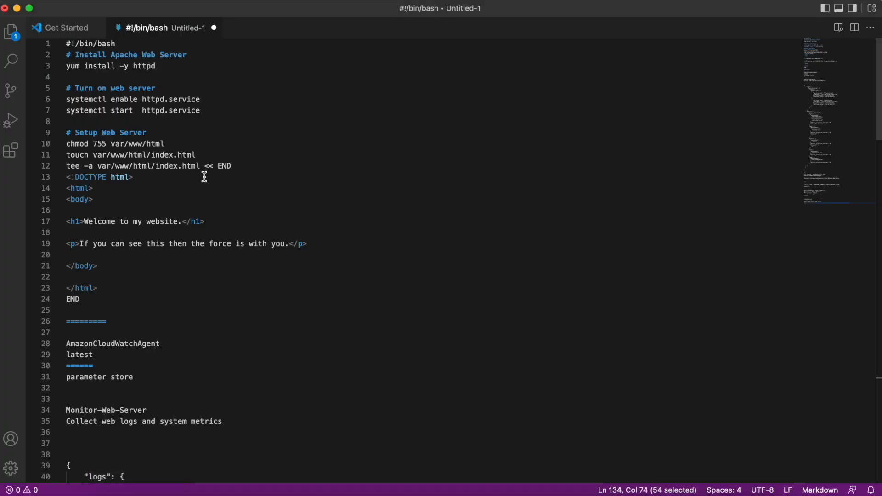
drag(68, 44, 85, 302)
key(super+c)
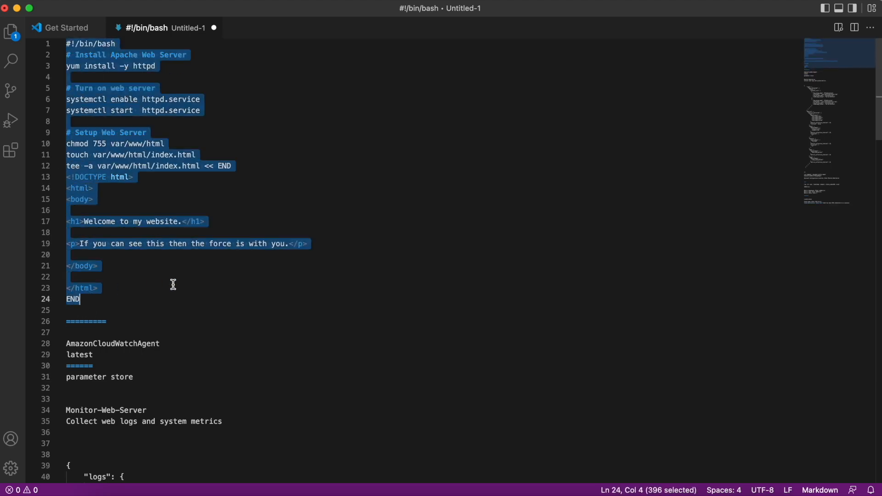
key(super+Tab)
click(181, 439)
key(super+v)
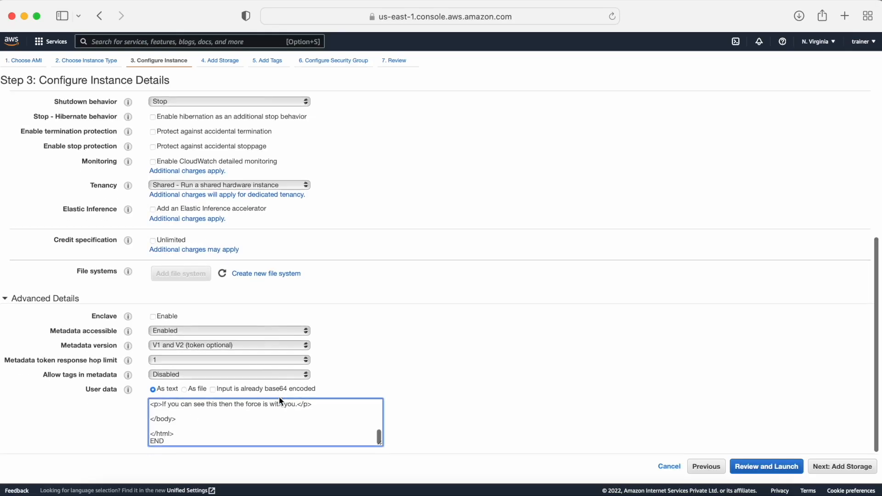
- Switch to Visual Studio Code and review the script's Apache install, service start, chmod 755 and HTML page lines, then return to the console
key(super+Tab)
click(192, 130)
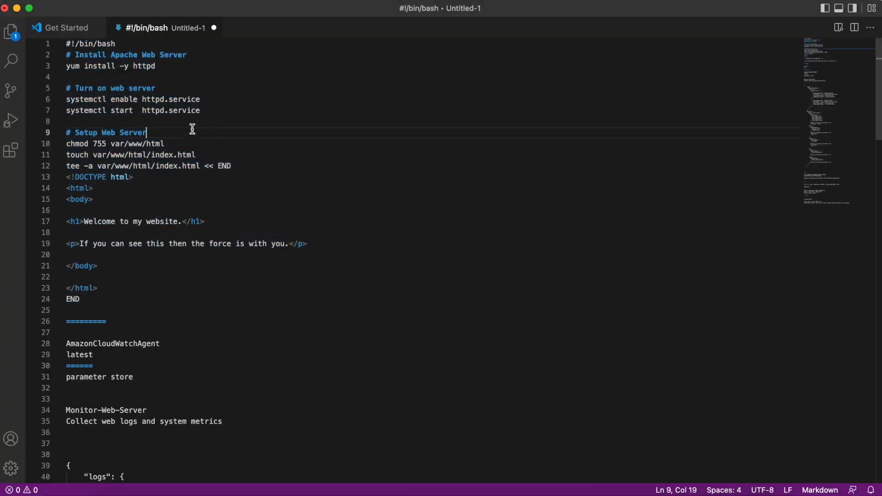
click(87, 69)
drag(87, 69, 152, 68)
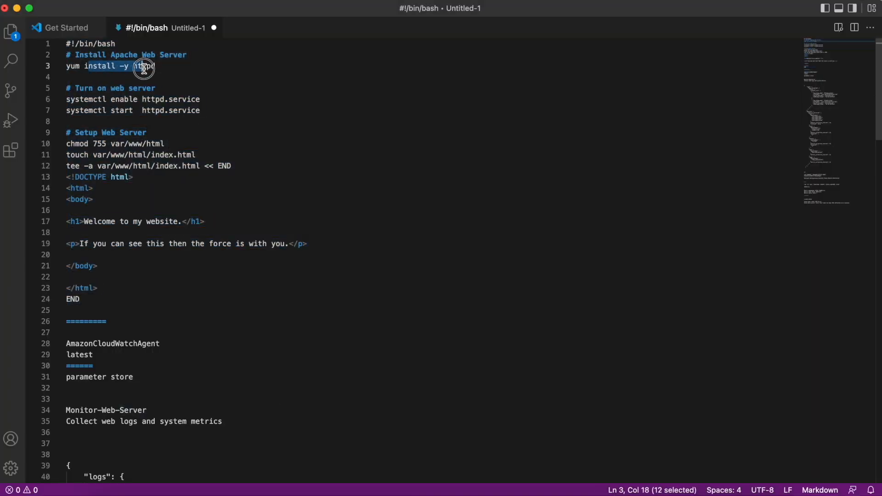
click(76, 102)
drag(76, 102, 98, 114)
click(71, 145)
drag(72, 145, 177, 144)
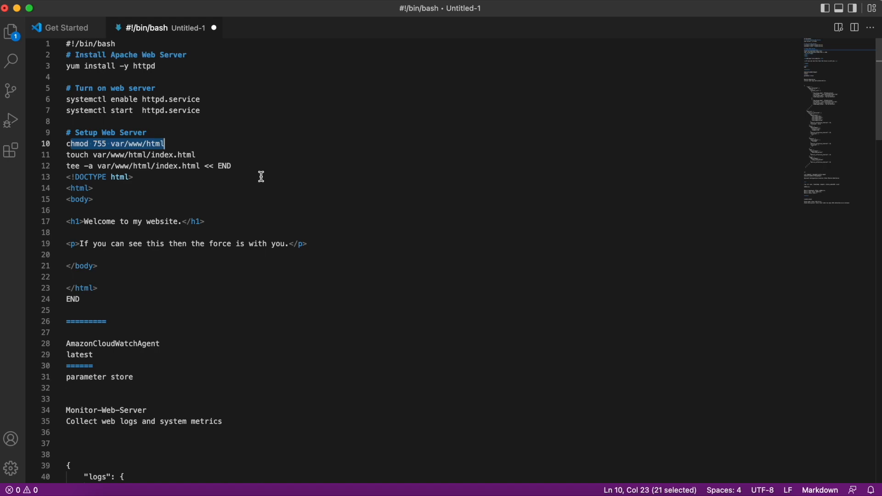
click(89, 221)
drag(113, 220, 256, 298)
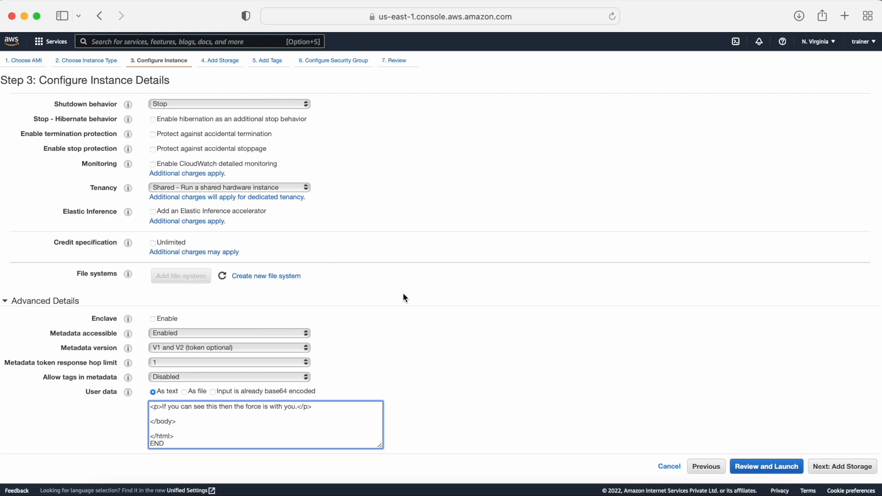
- Keep the default storage and add a Name tag with the value monitoring-demo to the instance
click(220, 59)
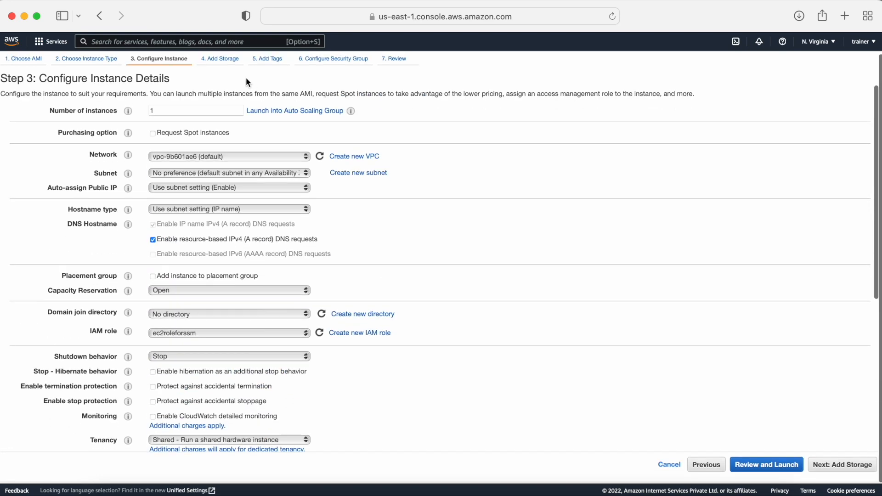
click(271, 59)
click(322, 175)
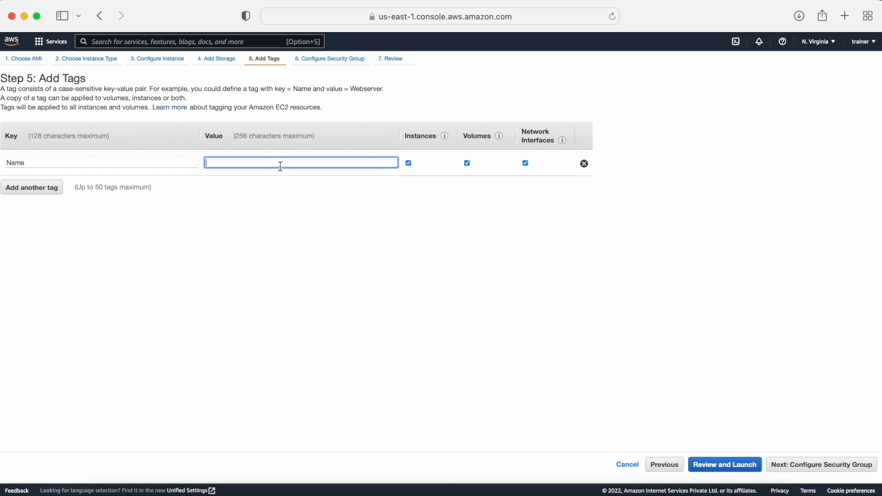
text(monitoring-demo)
- Add an HTTP rule for port 80 to the new launch-wizard-13 security group, keeping the SSH rule
click(327, 60)
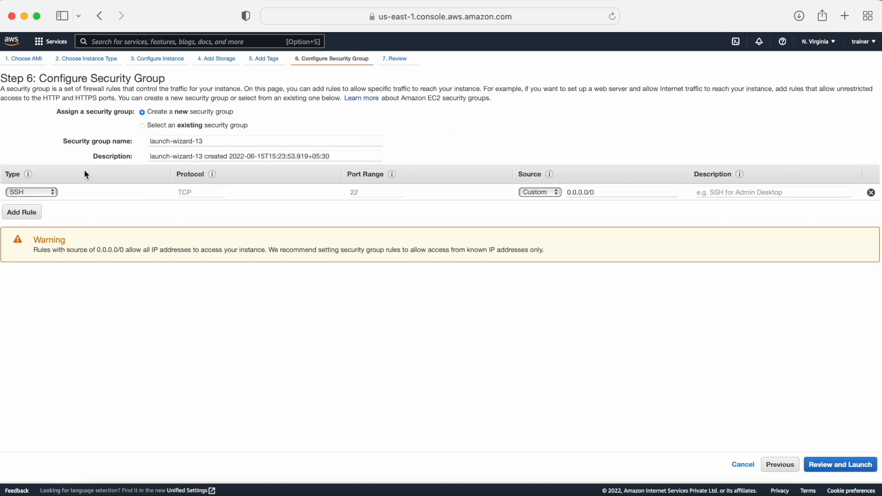
click(24, 212)
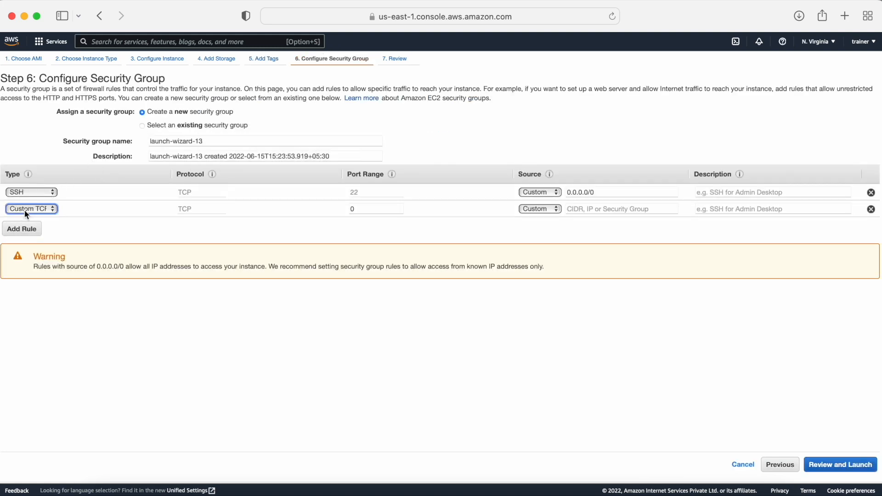
click(52, 211)
key(h)
key(Return)
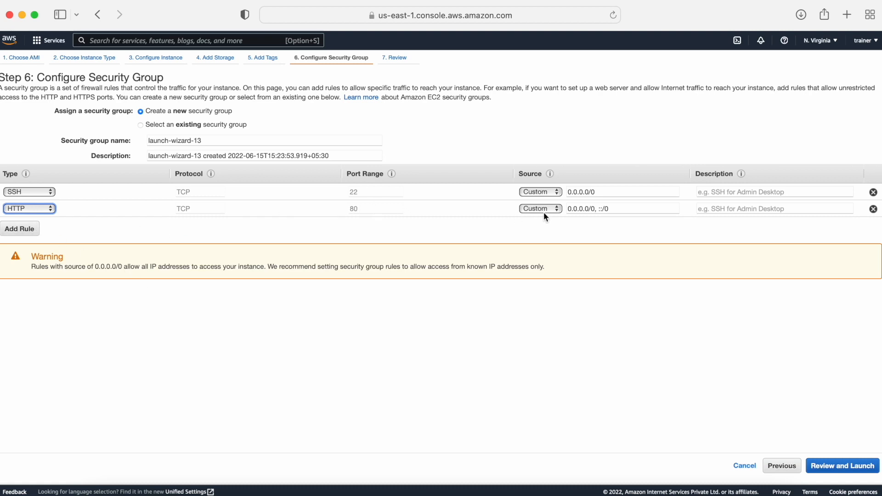
- Review and launch the instance with the existing ssh RSA key pair, acknowledging access to the private key file
click(855, 473)
click(859, 470)
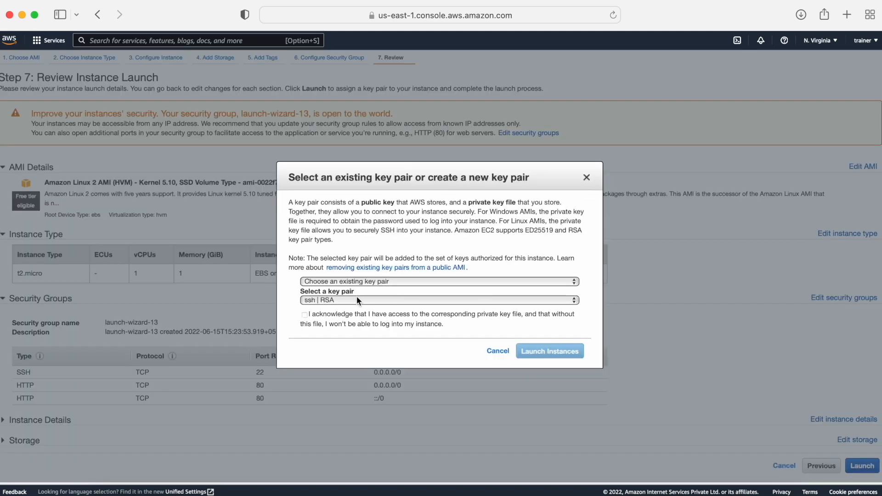
click(303, 316)
click(573, 353)
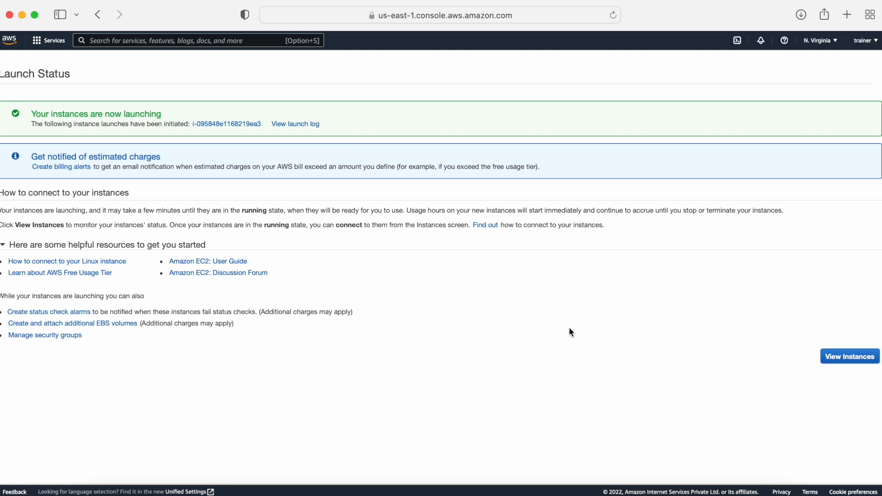
- Show the launched instance in the instances list with its full name readable, and refresh until its state is Running
click(211, 124)
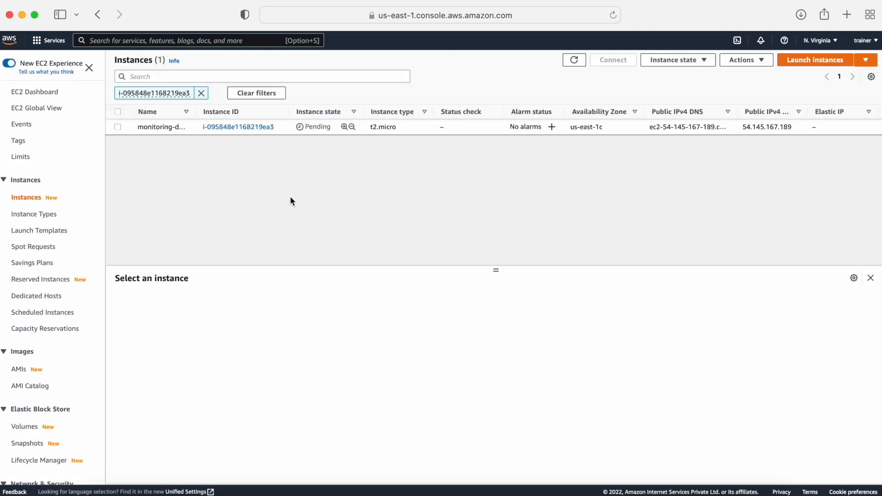
drag(194, 110, 243, 110)
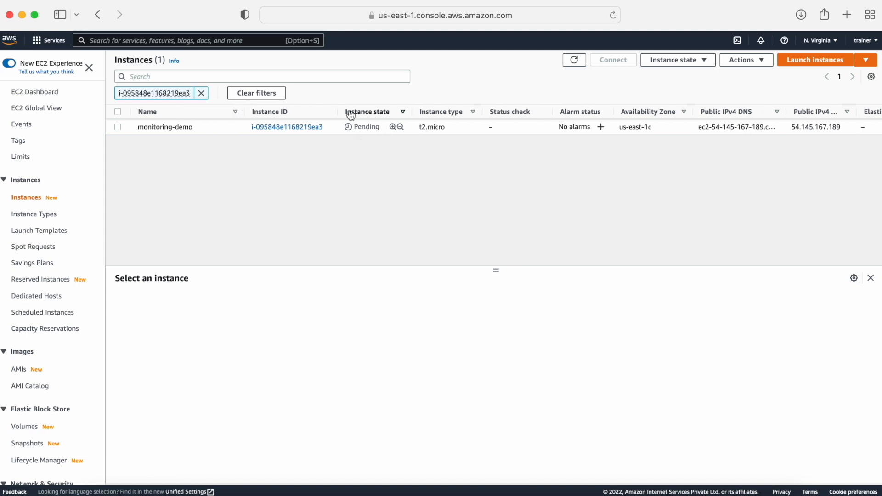
click(575, 60)
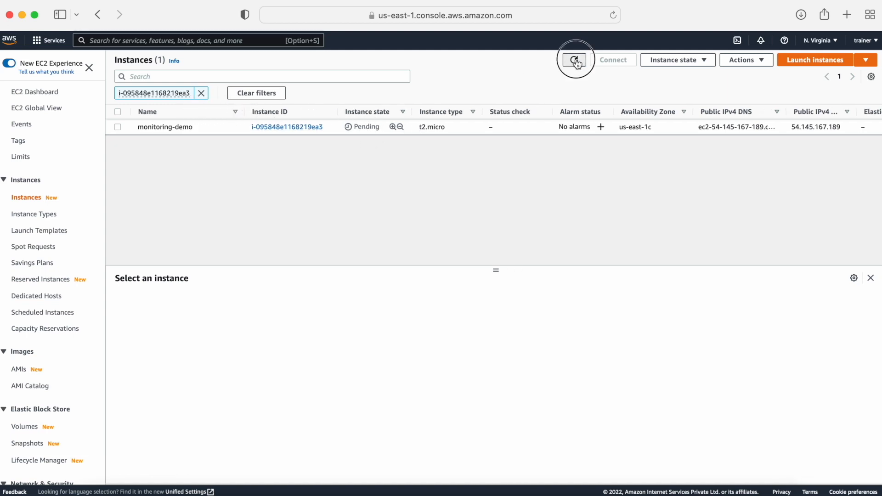
click(577, 61)
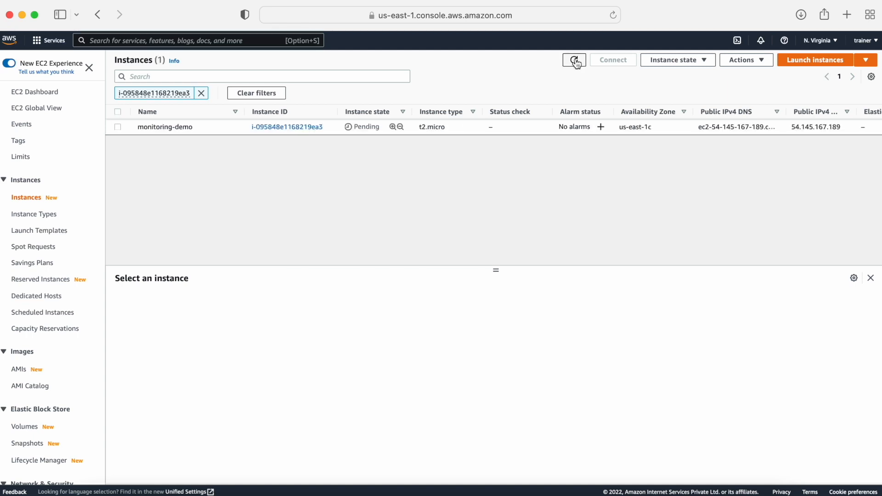
click(576, 62)
click(575, 60)
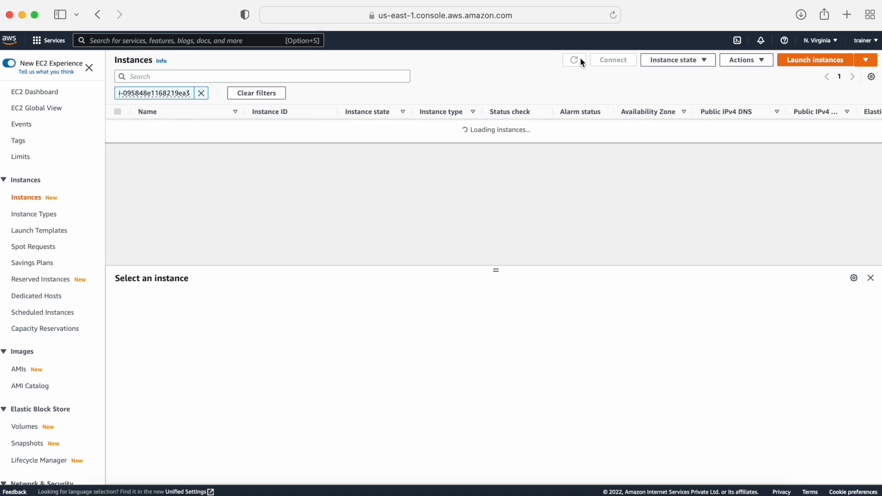
click(575, 61)
click(575, 60)
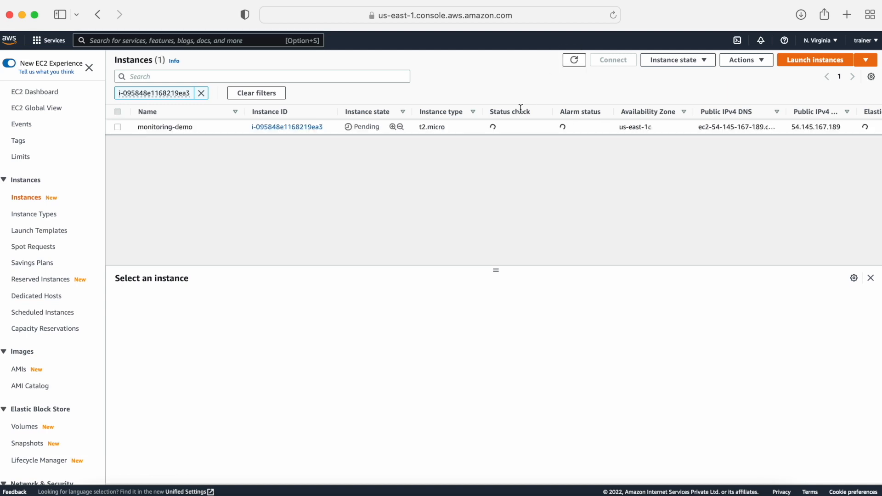
click(575, 64)
click(574, 63)
- Check whether the monitoring-demo instance can be reached through Session Manager, and return to the instances list
click(118, 127)
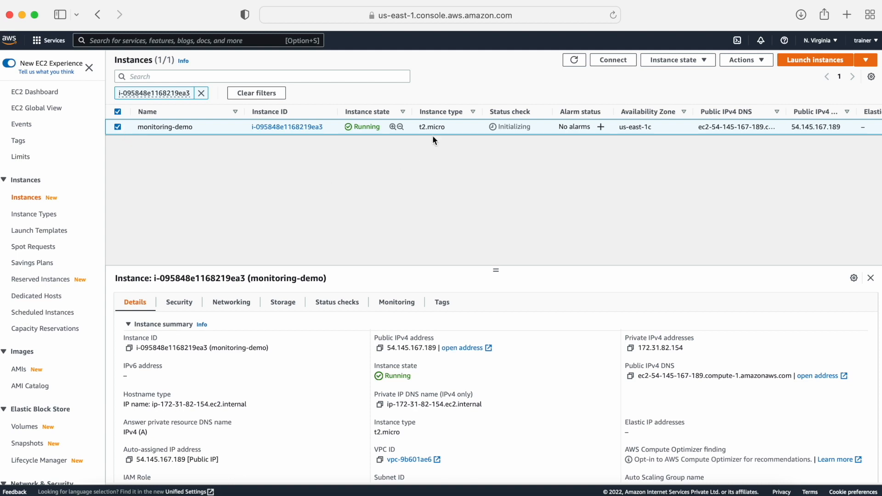
click(613, 60)
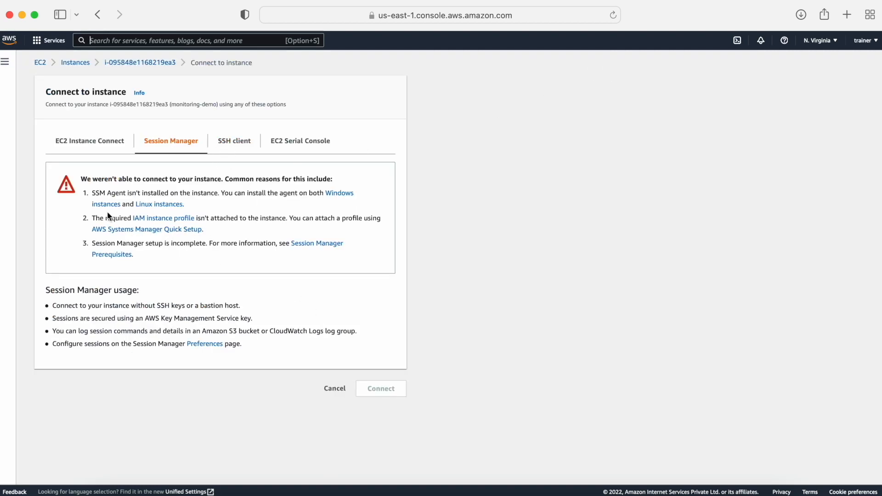
drag(88, 179, 413, 183)
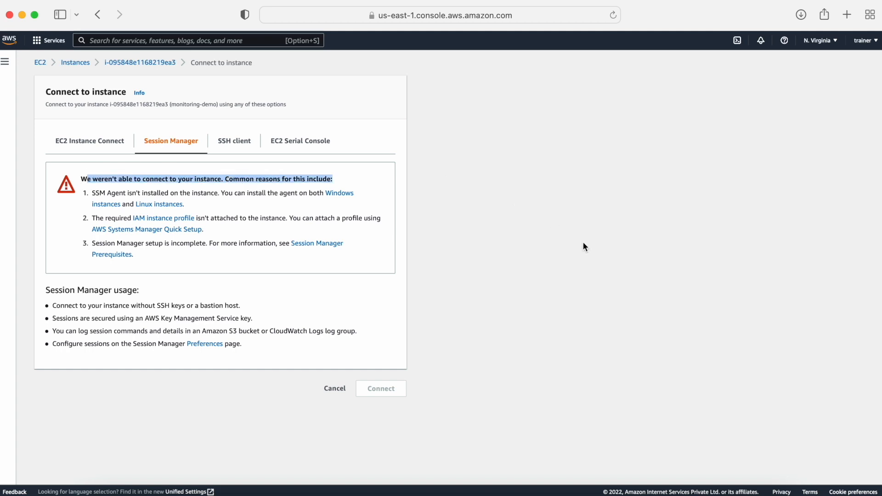
click(340, 391)
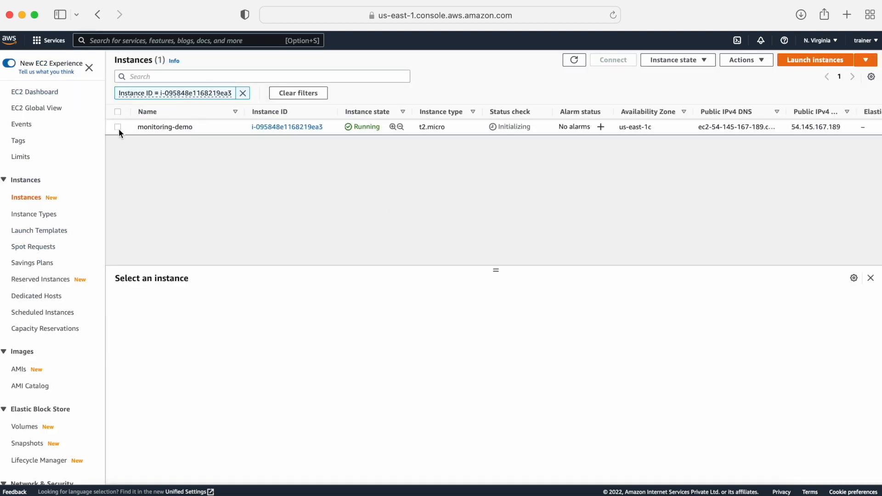
- Copy the monitoring-demo instance's public IPv4 address and open it in a new browser tab to check the website
click(119, 128)
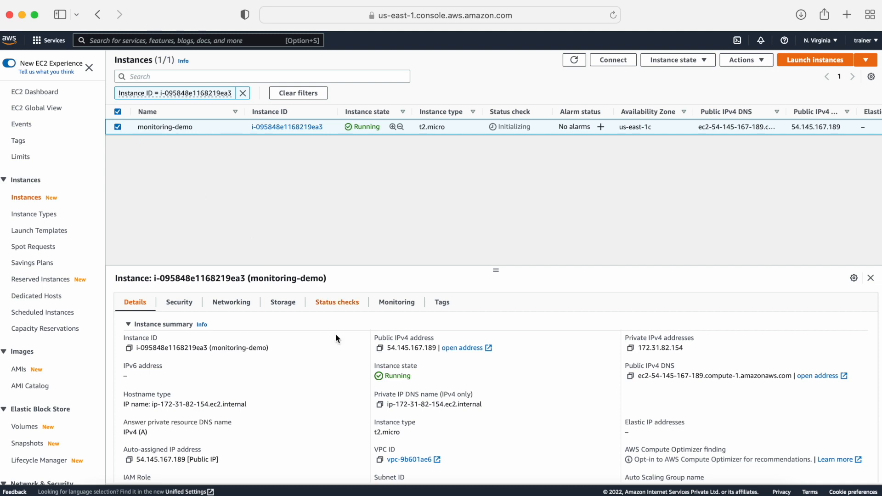
click(379, 348)
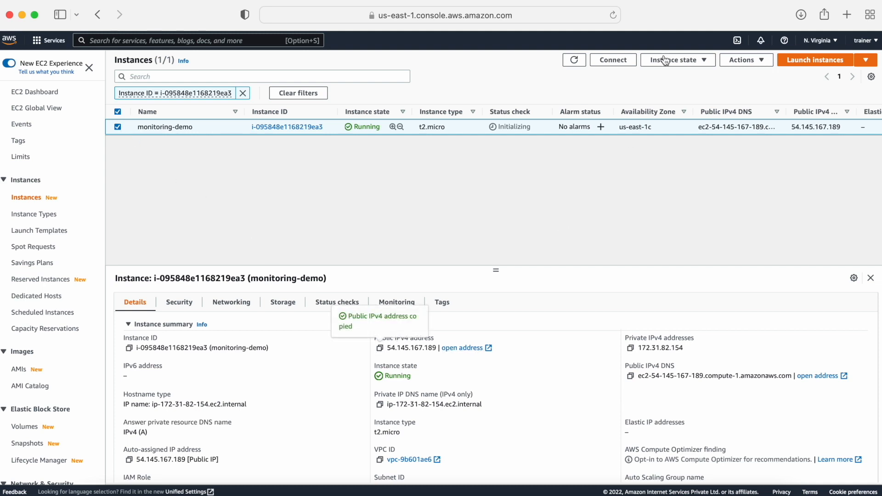
click(847, 15)
key(super+v)
key(Return)
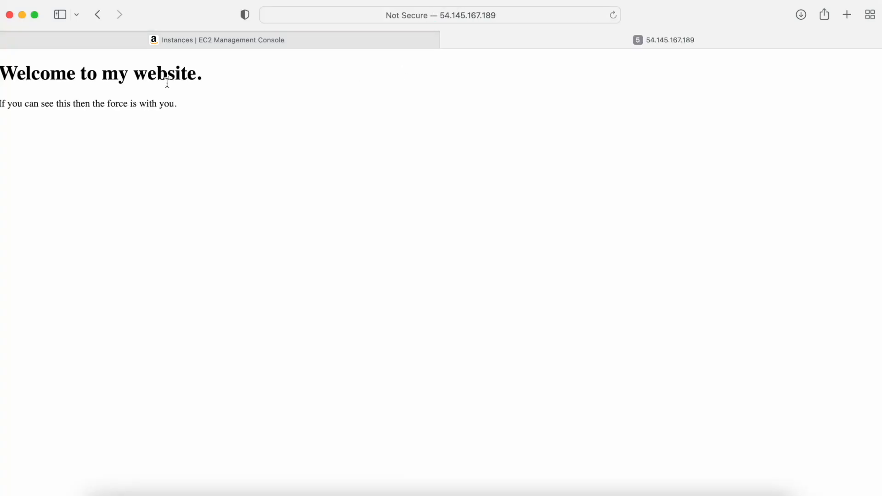
drag(195, 106, 18, 69)
- Return to the EC2 console, recheck the Session Manager connection for monitoring-demo, and go back to the instances list
click(164, 39)
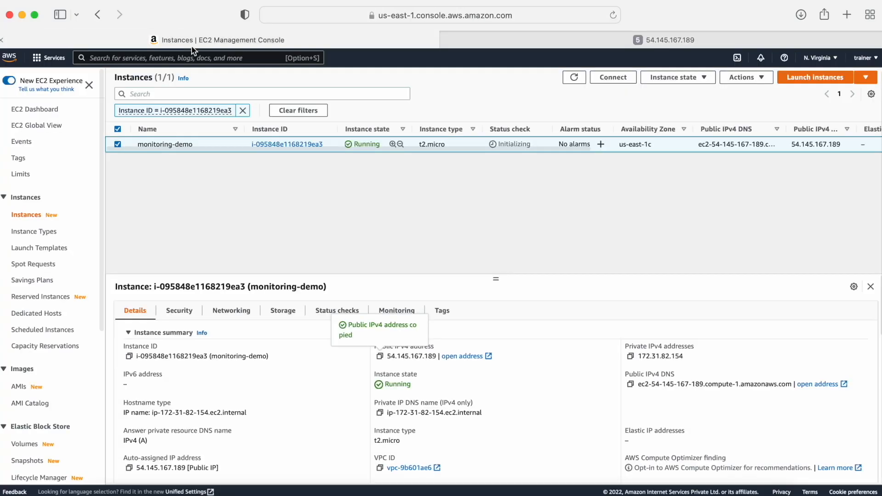
click(580, 81)
click(119, 144)
click(614, 77)
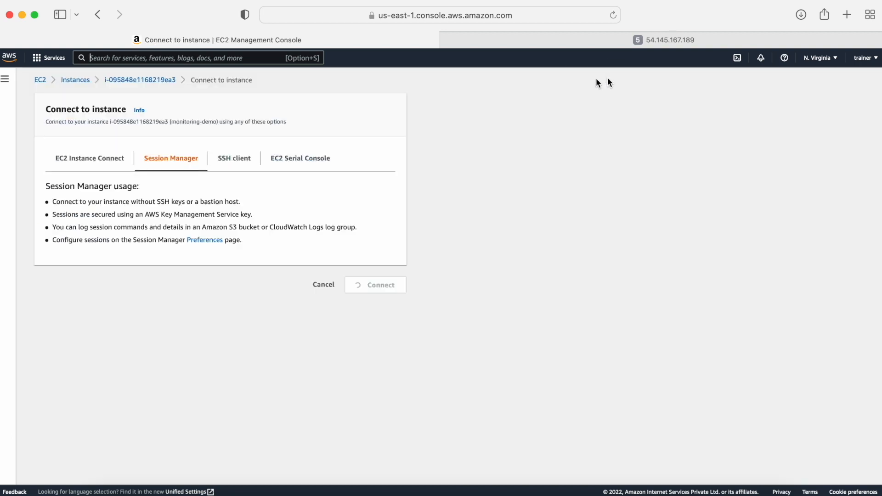
drag(43, 185, 264, 256)
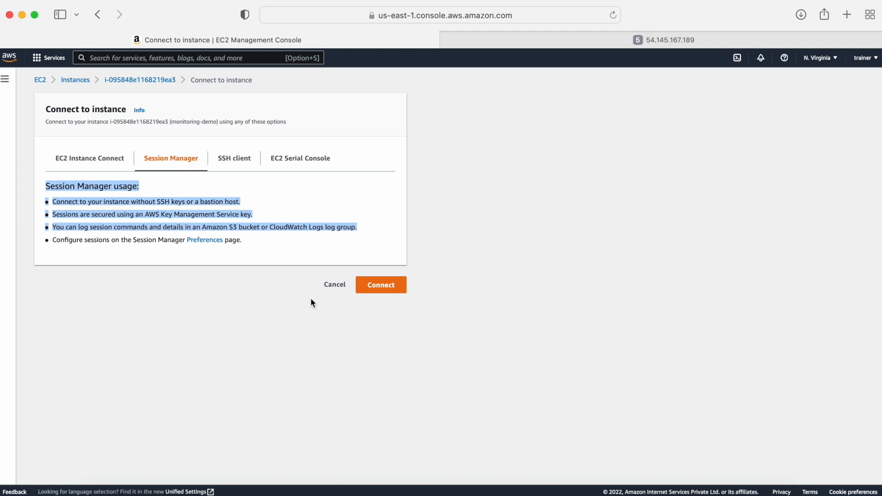
click(84, 78)
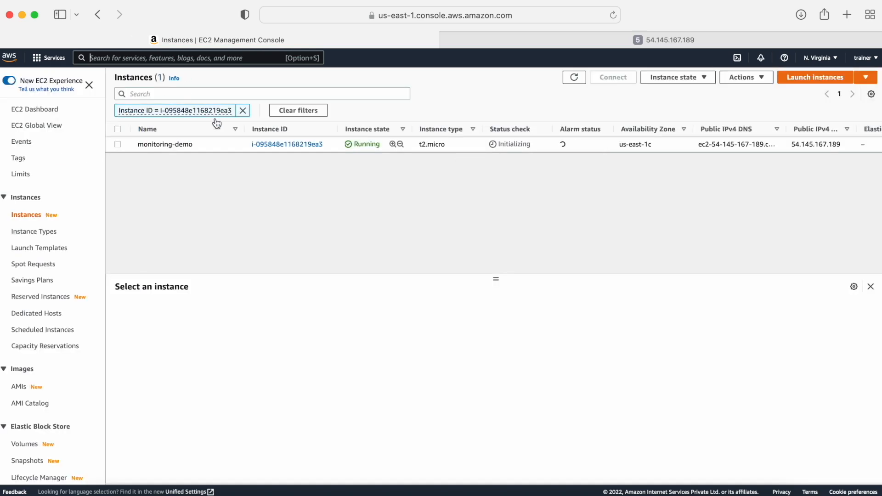
- Search the AWS services for system and open Systems Manager
click(136, 59)
text(sy)
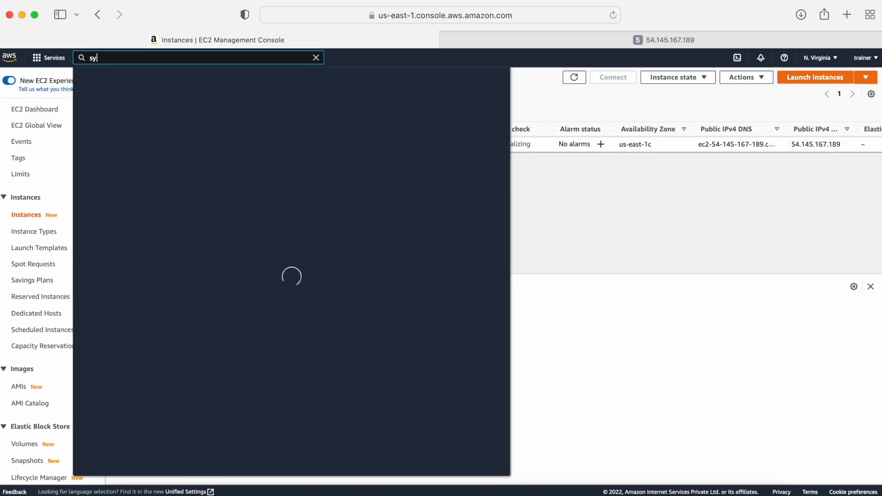
text(stem)
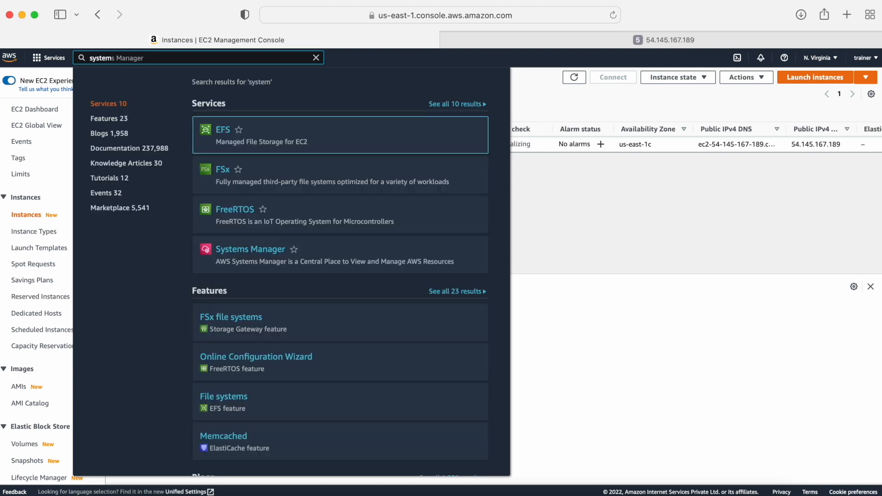
click(248, 252)
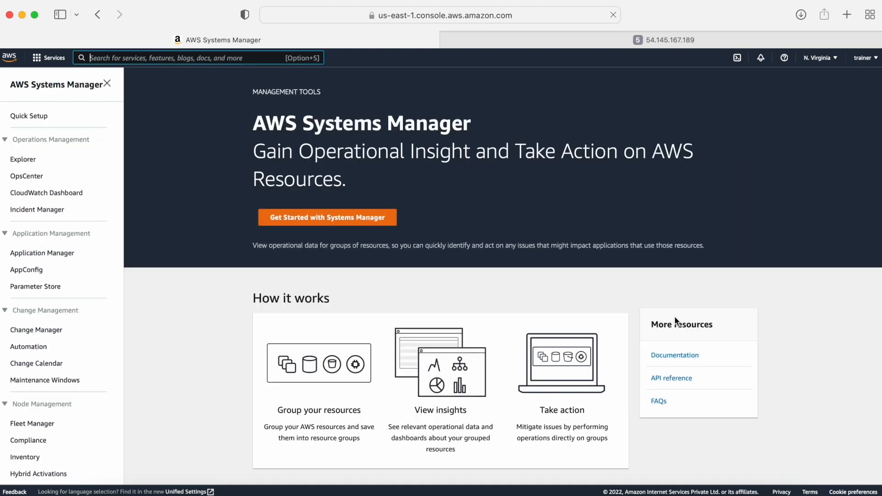
- Open Run Command under Node Management and start setting up a new command
scroll(76, 313, down, 5)
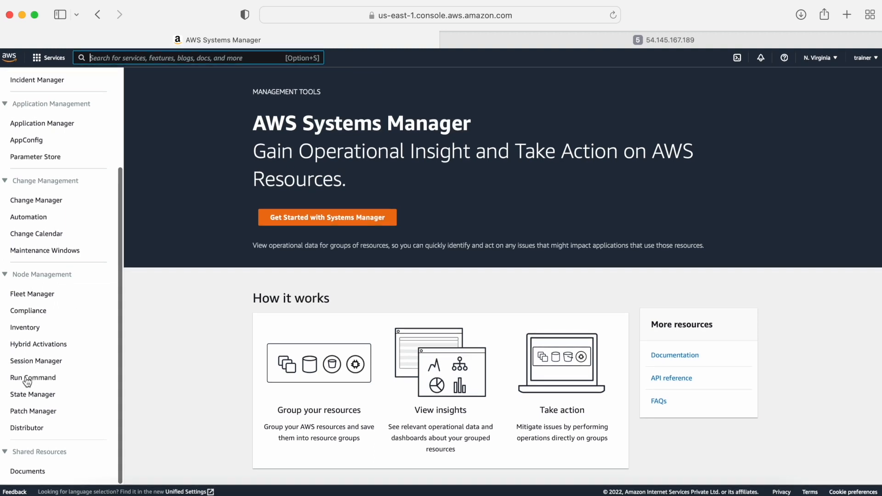
click(26, 378)
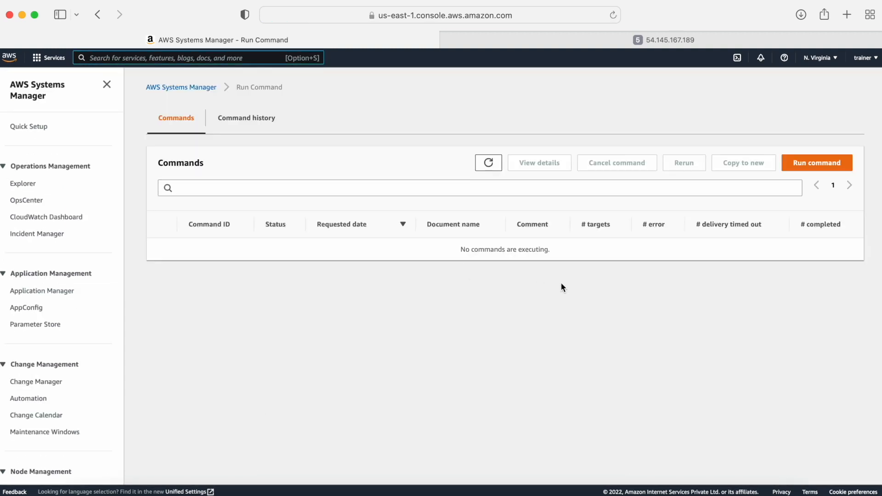
click(806, 163)
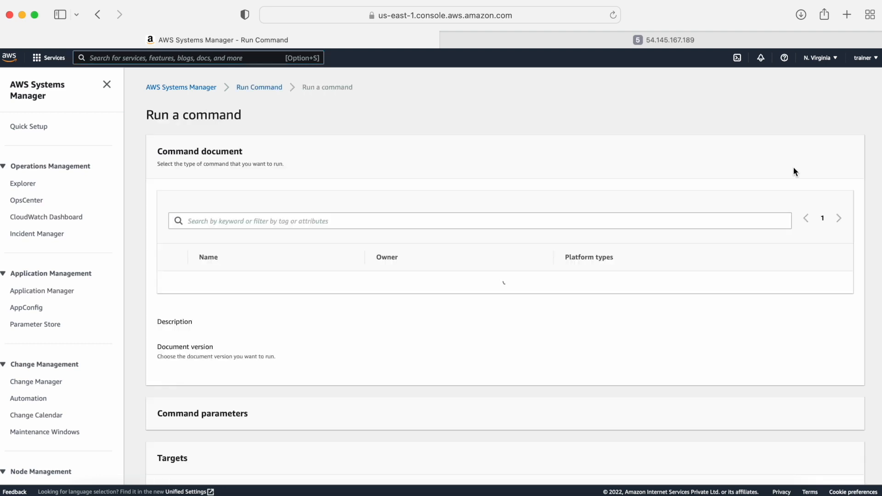
- Search the command documents for AWS-ConfigureAWSPackage and select that document
click(315, 274)
scroll(285, 321, down, 4)
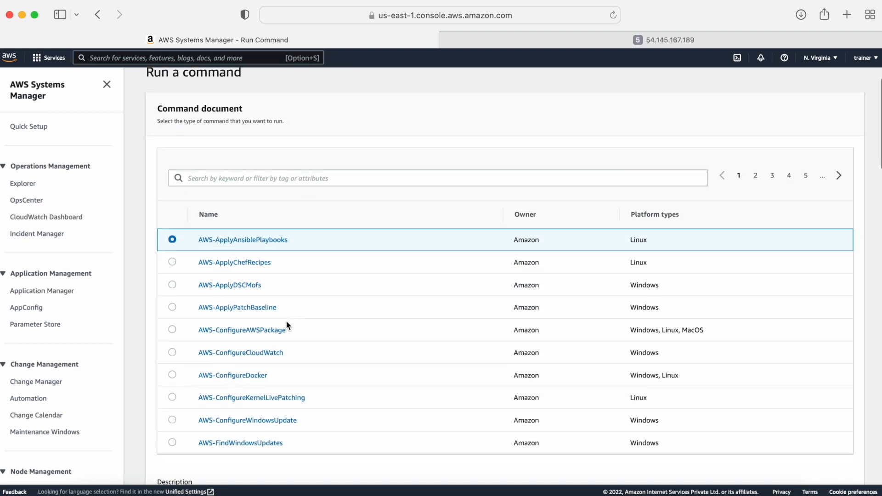
scroll(282, 379, up, 2)
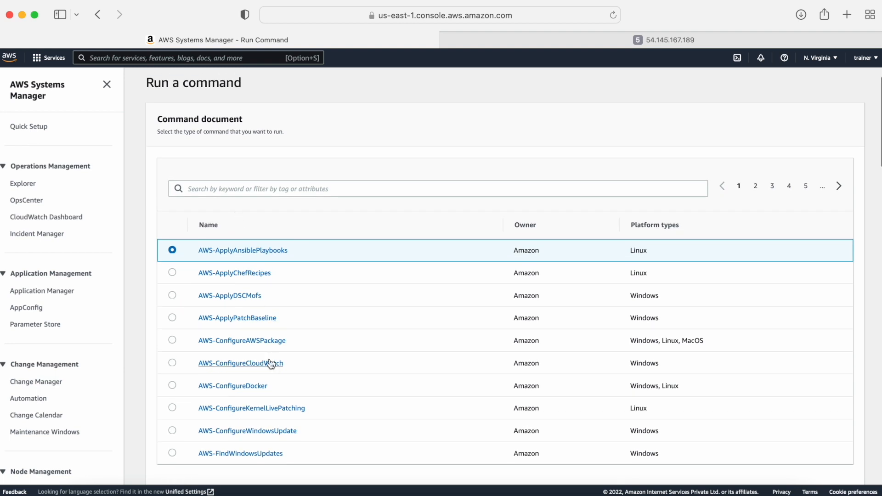
scroll(276, 362, down, 1)
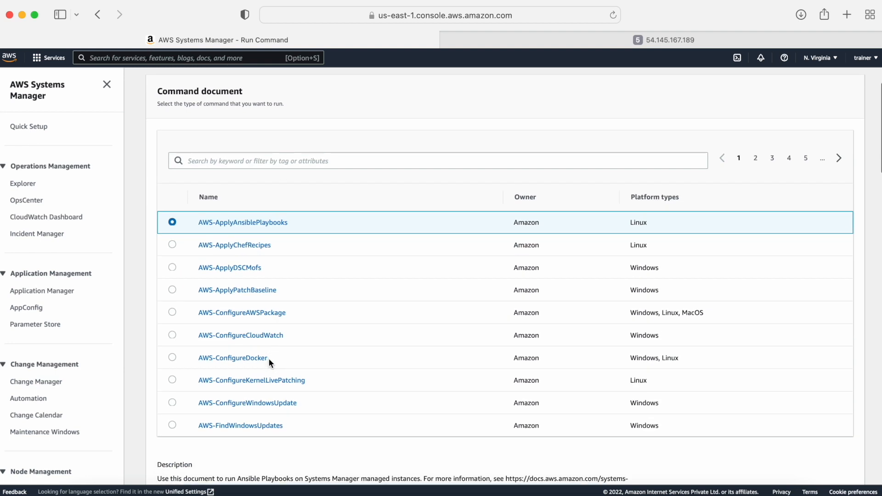
click(224, 161)
key(super+v)
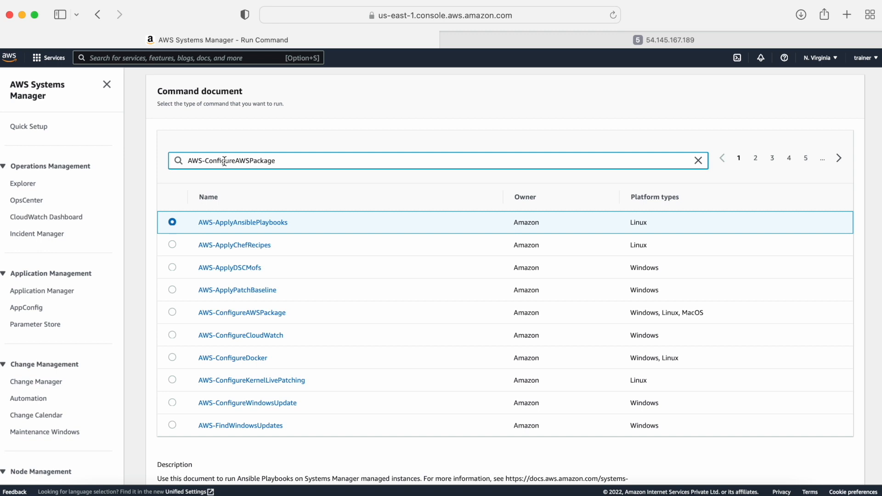
key(Return)
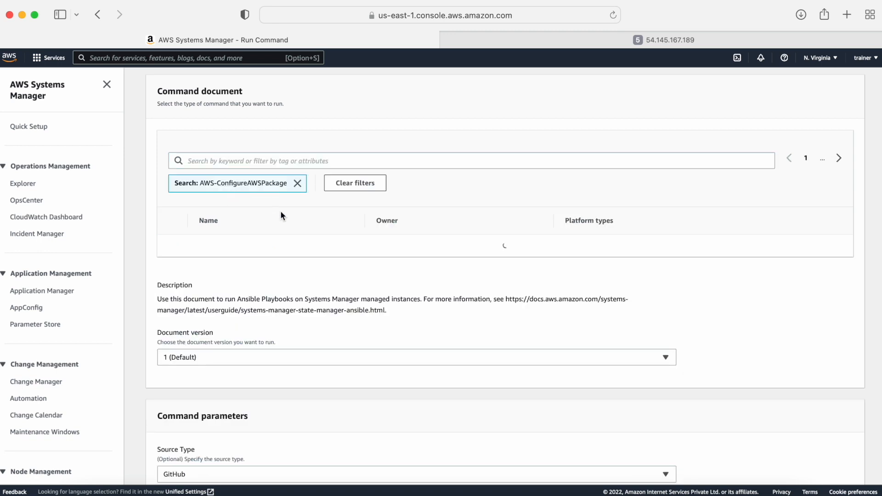
click(173, 246)
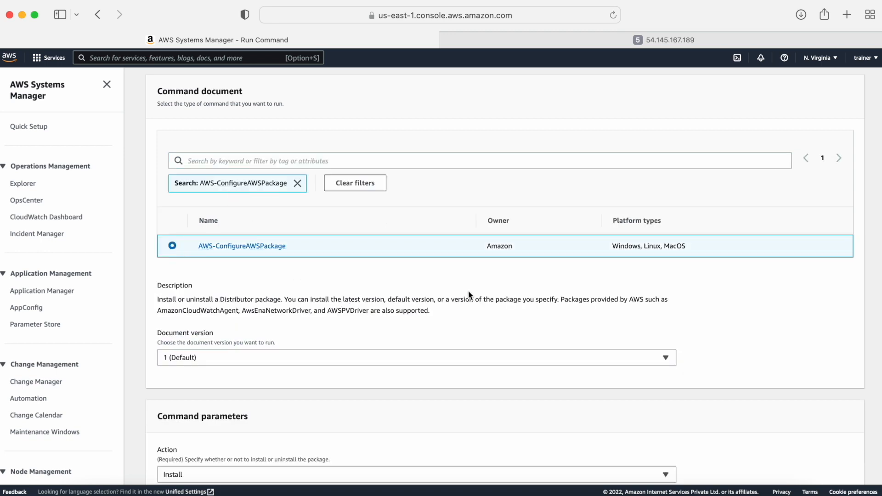
mouse_move(696, 249)
mouse_down()
mouse_move(618, 247)
mouse_move(686, 248)
mouse_up()
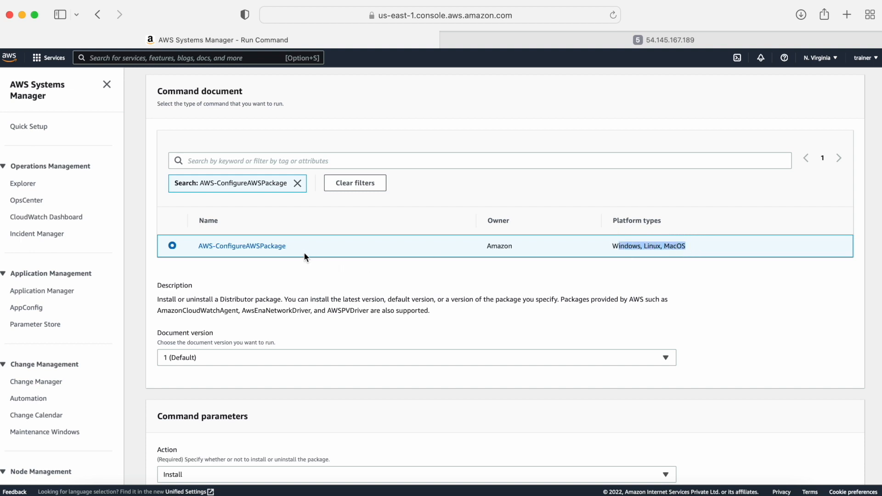
- Review the document version and the command parameters, including the action, installation type and required package name
scroll(313, 258, down, 3)
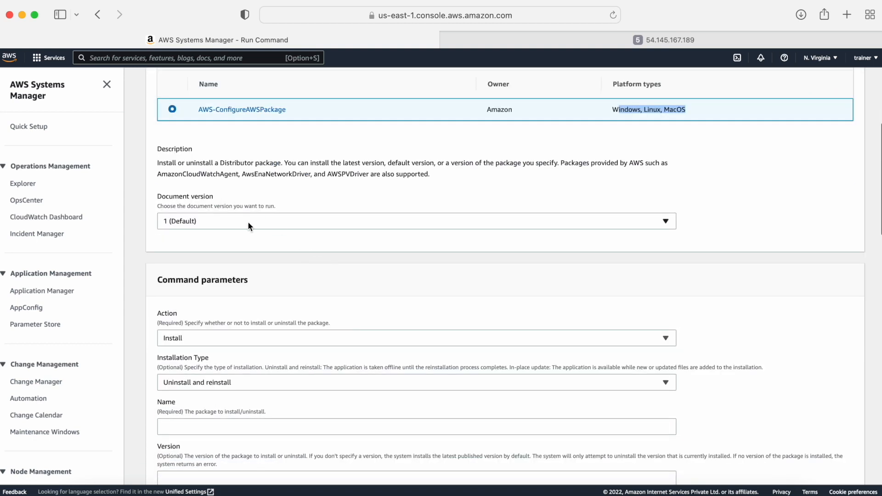
scroll(244, 222, down, 1)
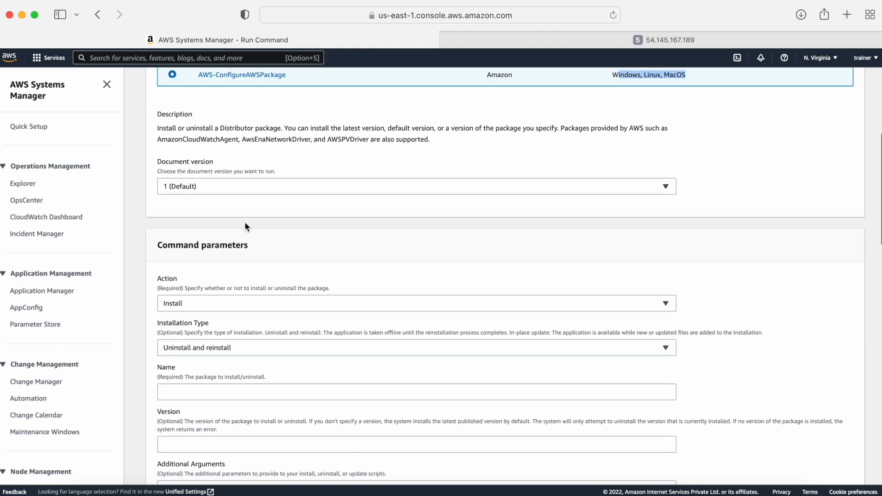
scroll(245, 225, down, 1)
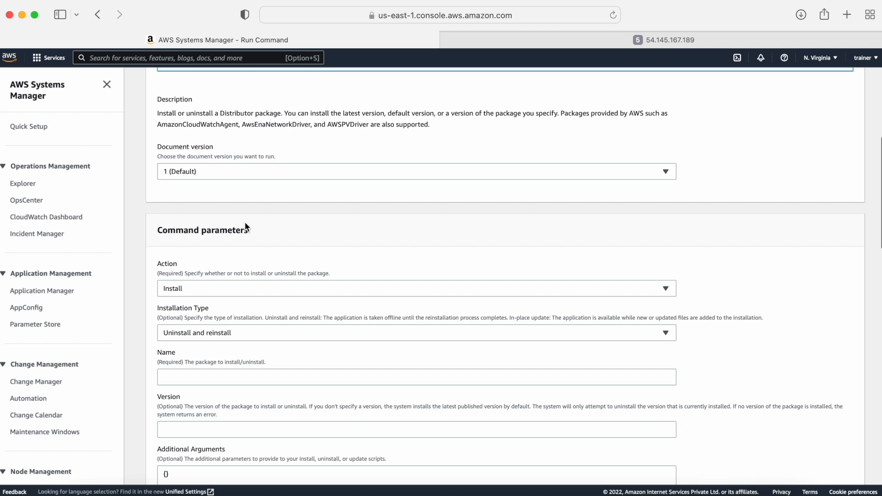
scroll(245, 225, down, 1)
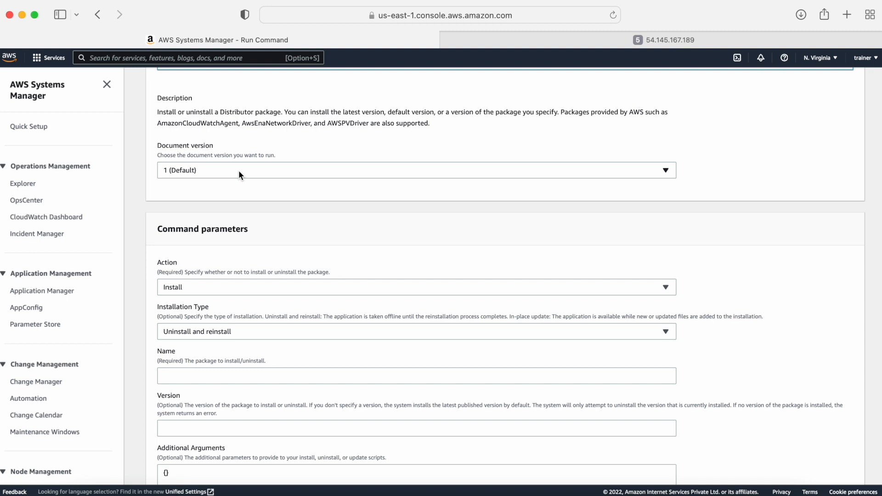
scroll(280, 266, down, 3)
click(221, 211)
click(220, 212)
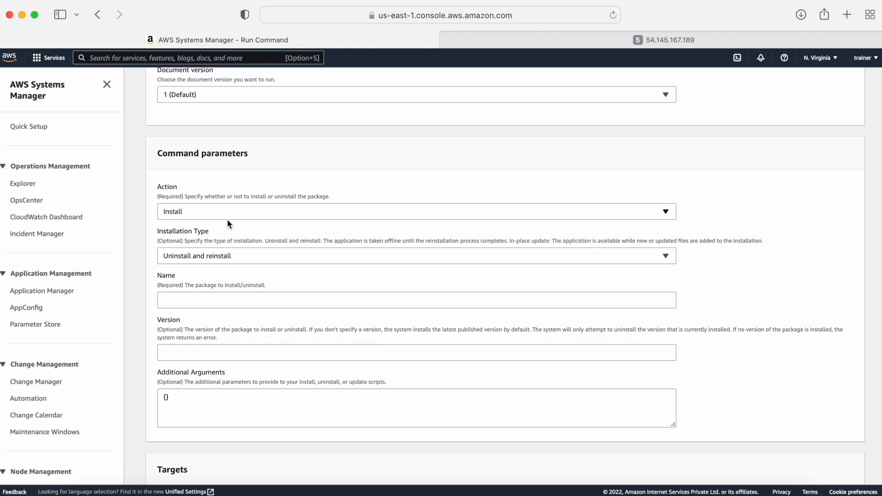
scroll(229, 230, down, 1)
click(164, 264)
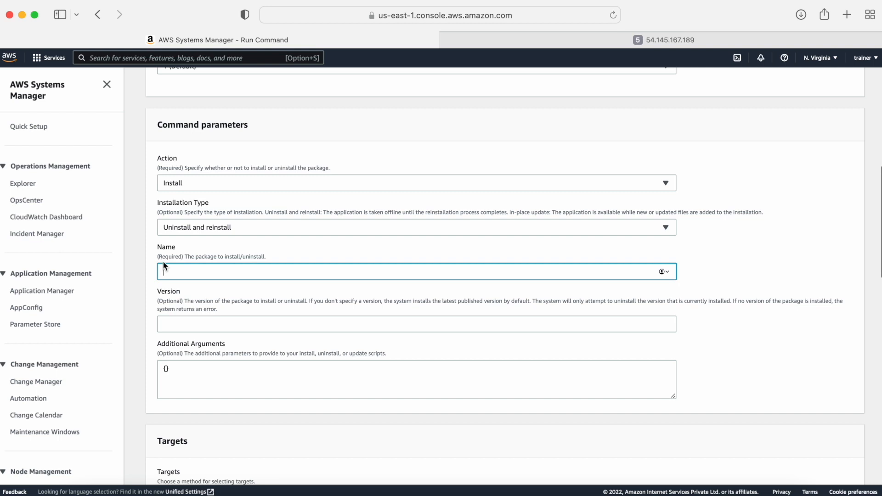
drag(161, 256, 181, 258)
click(179, 273)
click(200, 260)
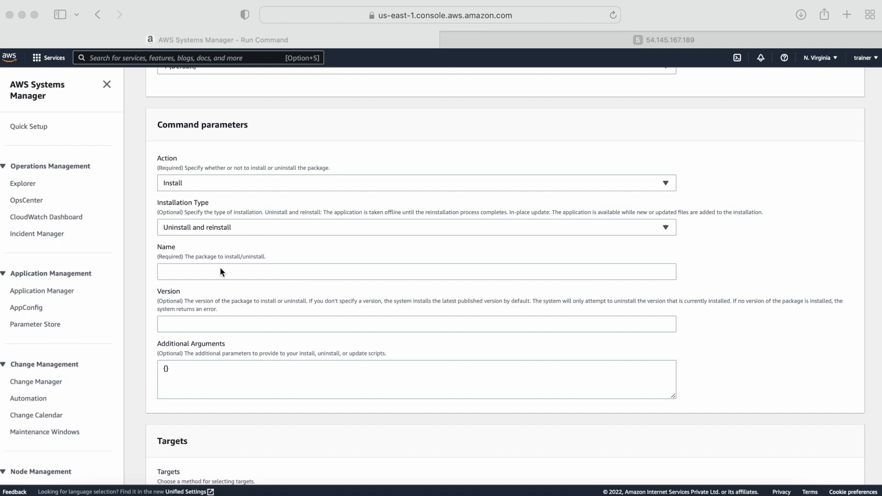
- Switch to Visual Studio Code and copy the package name AmazonCloudWatchAgent from the notes
click(119, 491)
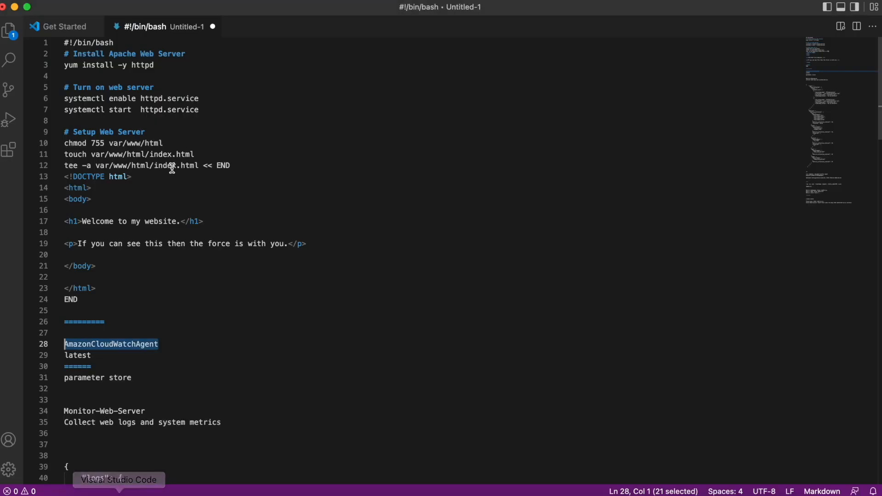
right_click(154, 318)
click(113, 358)
drag(65, 343, 159, 344)
key(super+c)
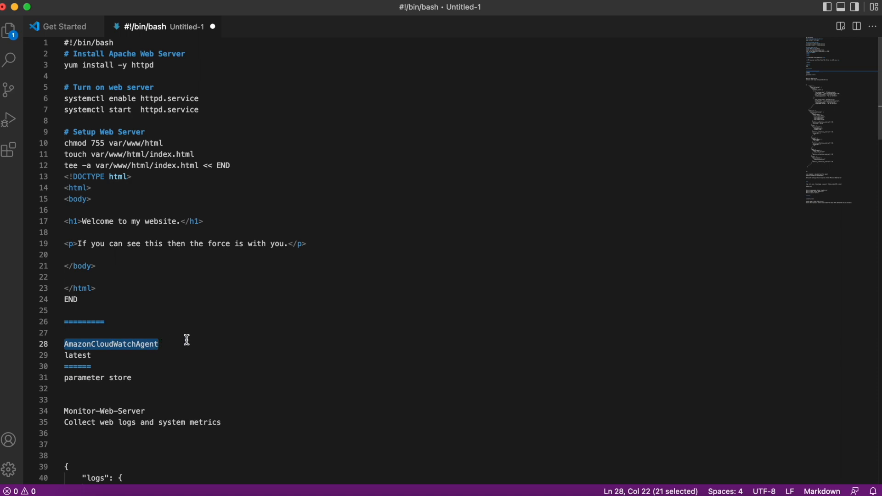
- Return to the Run Command page in Safari and set the package name to AmazonCloudWatchAgent and the version to latest
key(super+Tab)
key(super+Tab)
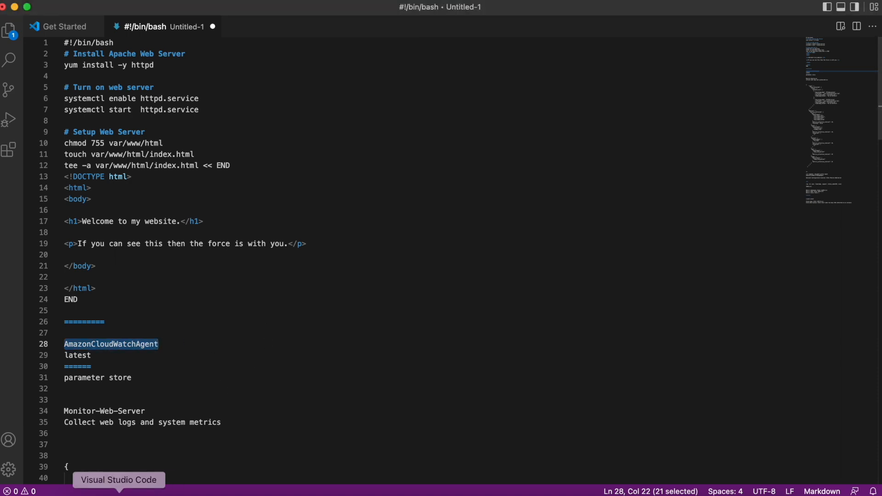
click(247, 488)
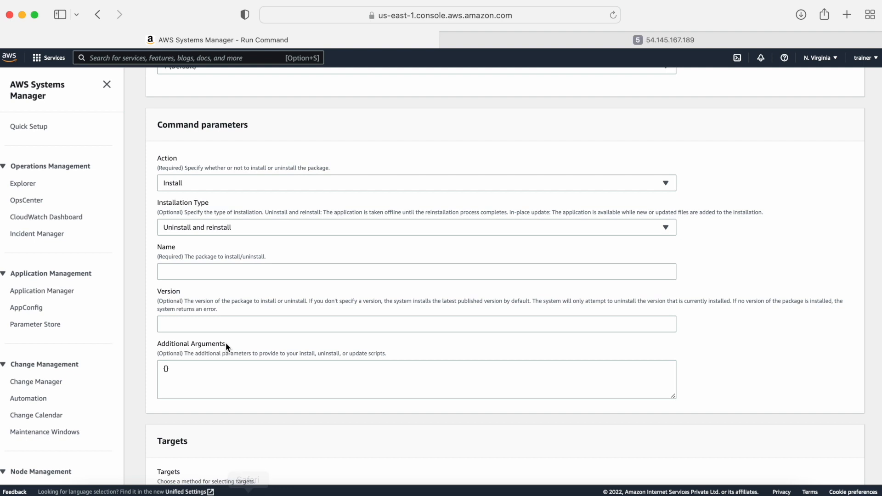
click(206, 322)
click(190, 272)
key(super+v)
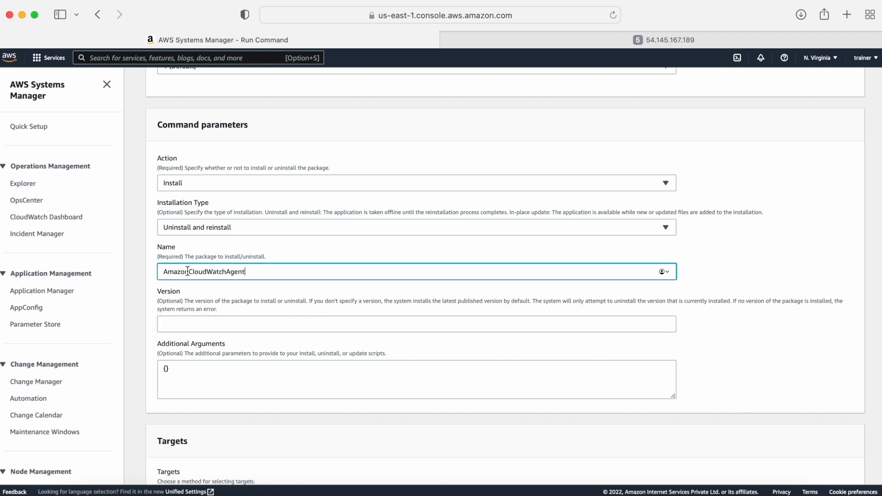
click(183, 324)
text(latest)
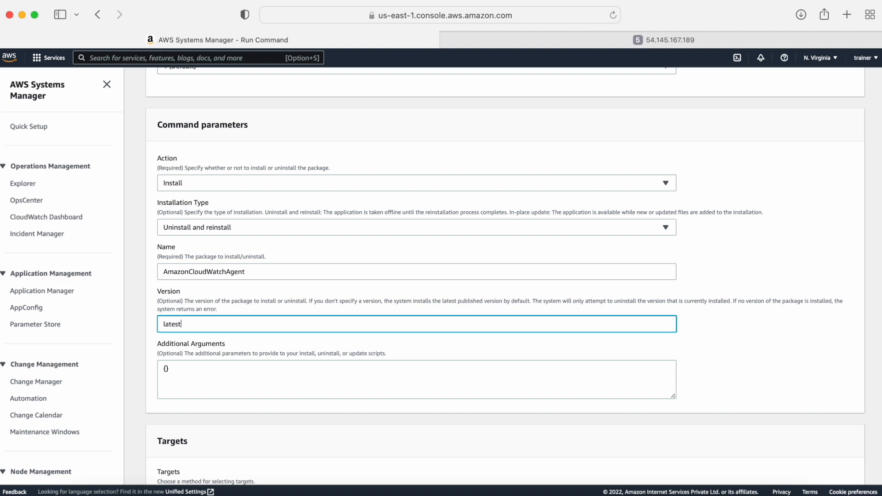
- Set the targets to be chosen manually and select the monitoring-demo instance
scroll(239, 342, down, 3)
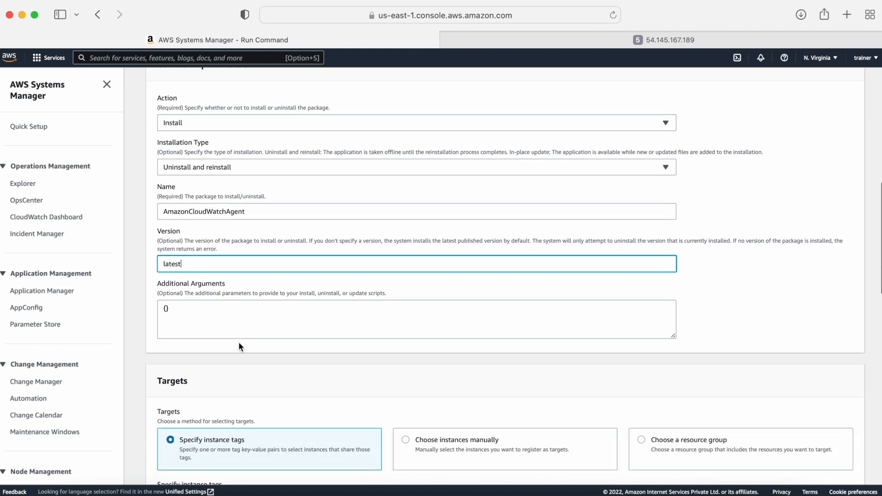
scroll(238, 346, down, 1)
scroll(238, 344, down, 3)
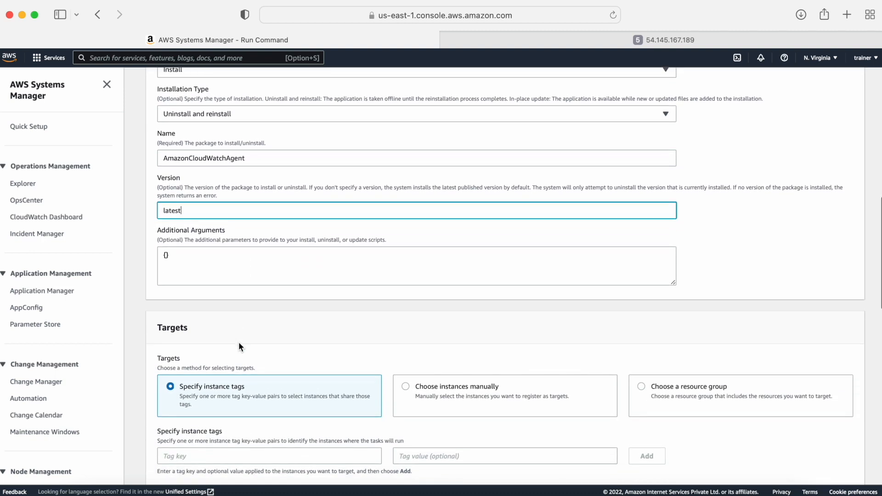
drag(193, 184, 157, 182)
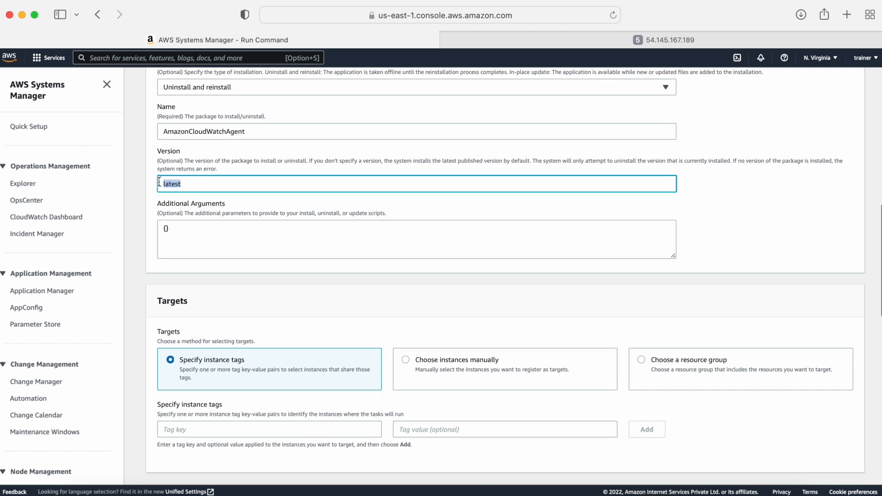
click(405, 360)
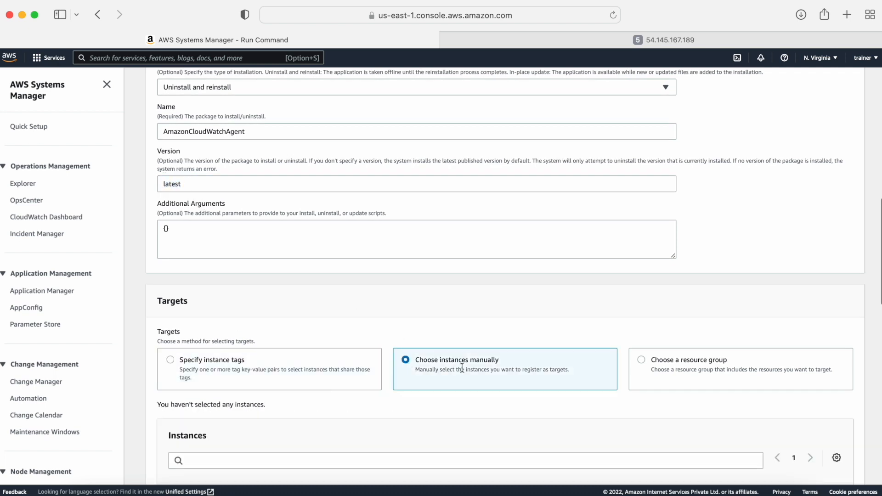
scroll(483, 364, down, 6)
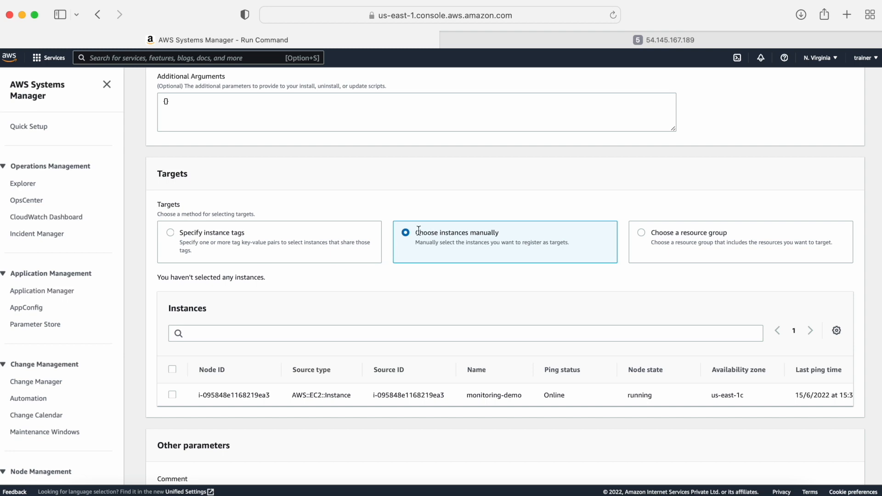
click(173, 395)
- Disable writing the command output to an Amazon S3 bucket in the output options
scroll(278, 402, down, 5)
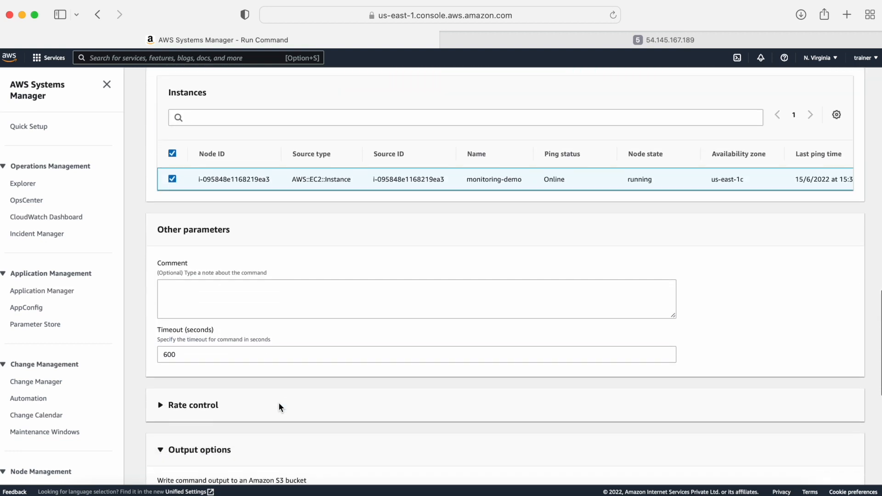
scroll(279, 402, down, 3)
click(161, 370)
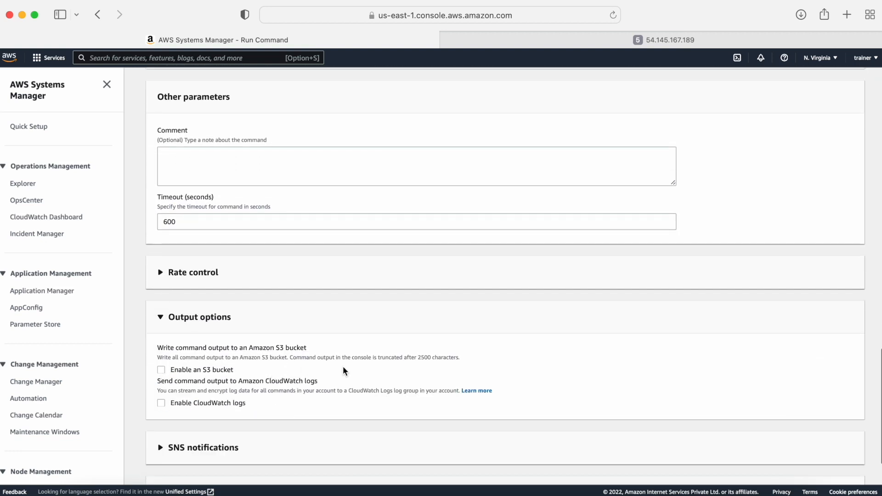
scroll(492, 388, up, 3)
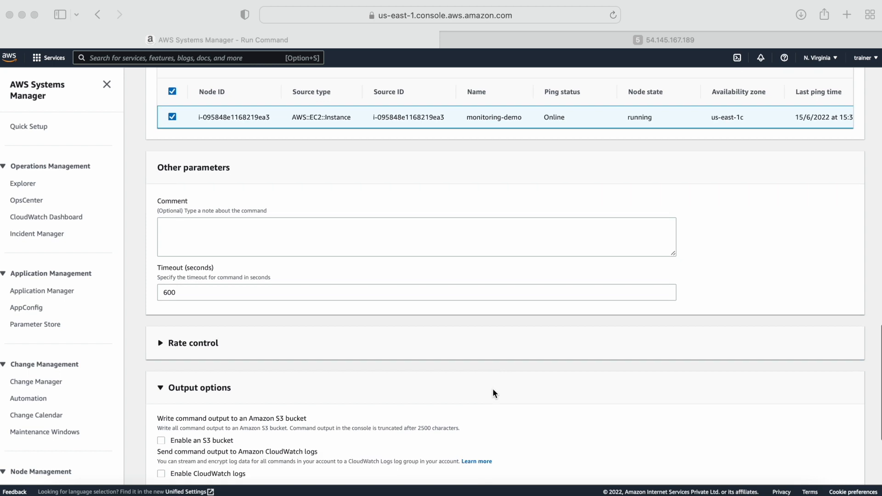
scroll(492, 388, down, 5)
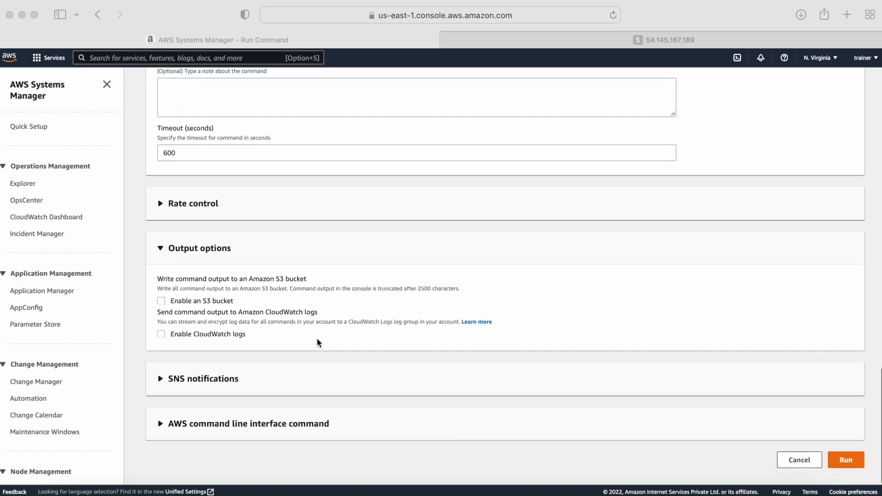
click(161, 302)
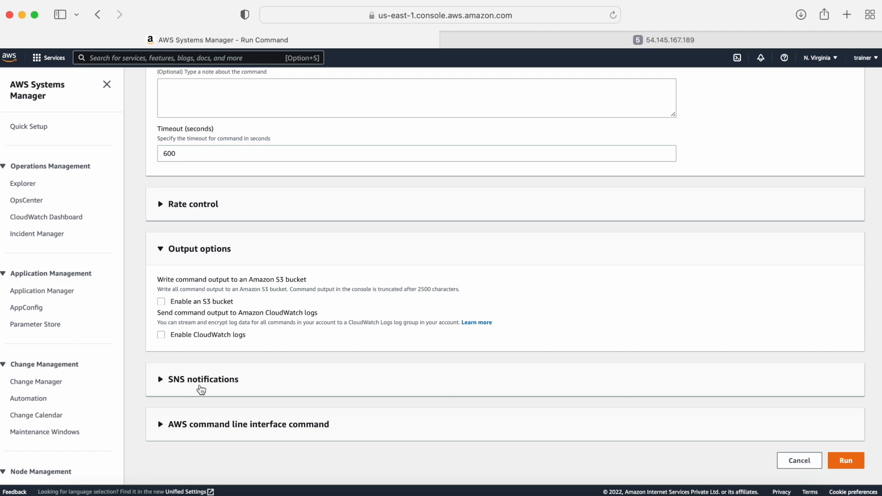
- Expand the AWS command line interface section and examine the equivalent CLI command
click(158, 427)
scroll(262, 401, down, 4)
drag(189, 374, 372, 431)
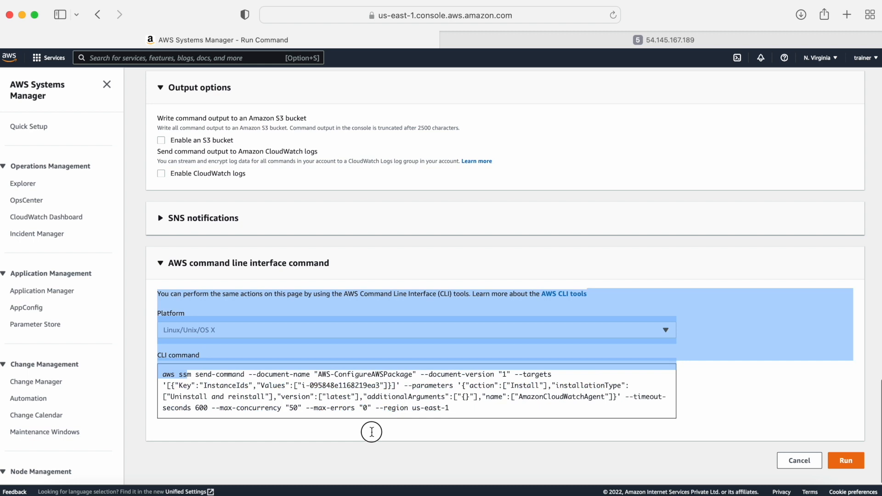
click(753, 390)
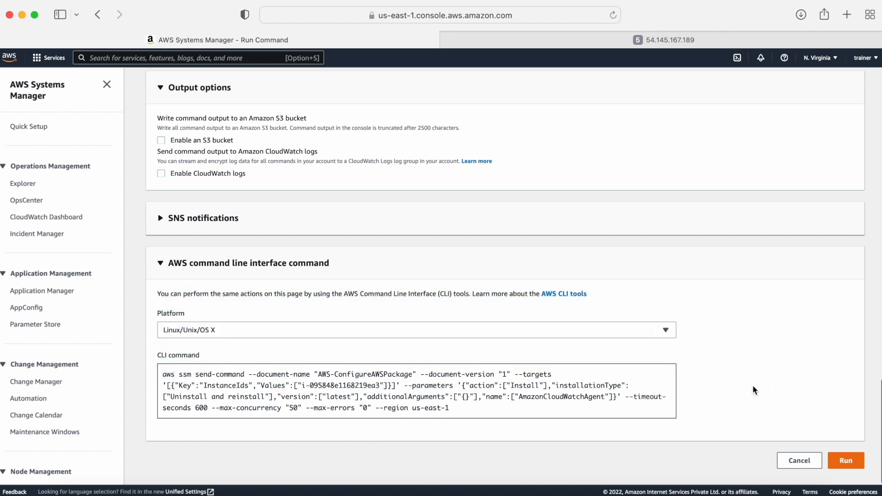
- Run the AmazonCloudWatchAgent install command on the selected instance and refresh its command status
click(850, 461)
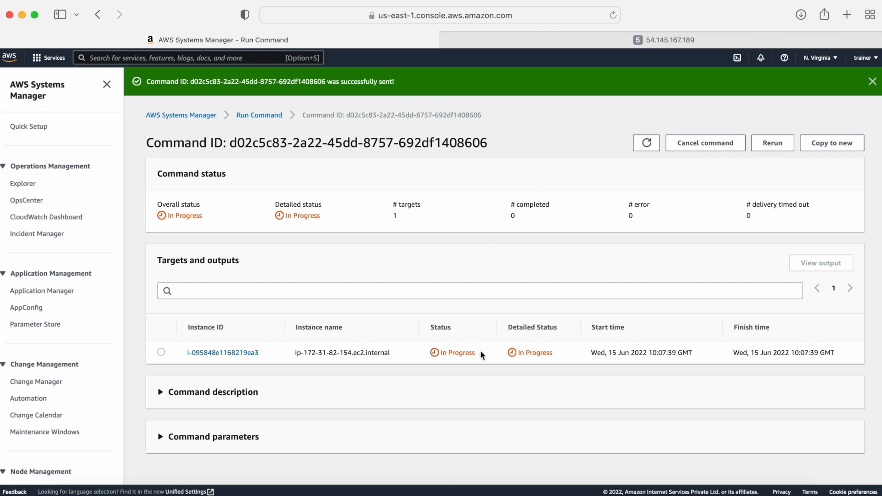
click(647, 144)
click(647, 143)
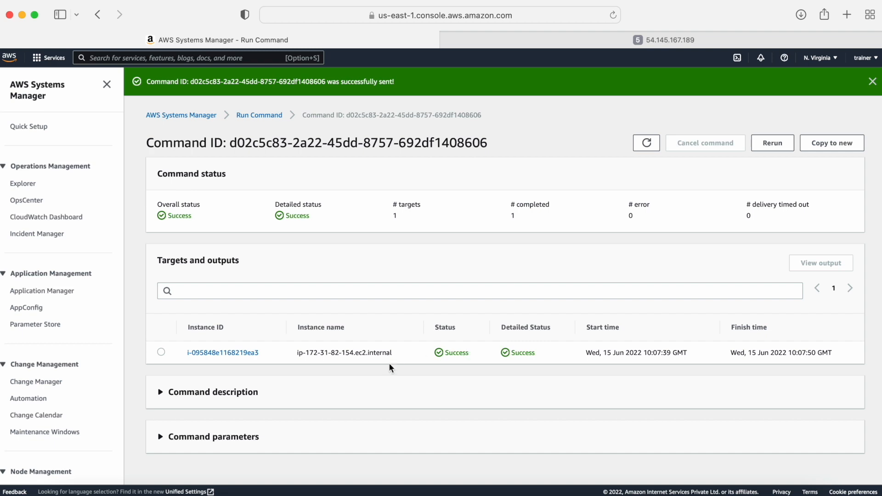
- Open the instance's command output, examine the Step 1 output text, and return to the Run Command list
click(226, 355)
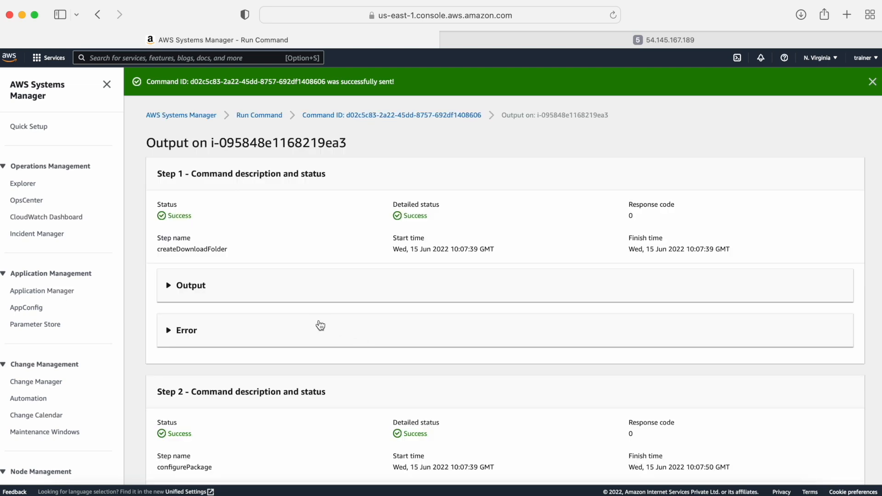
click(209, 287)
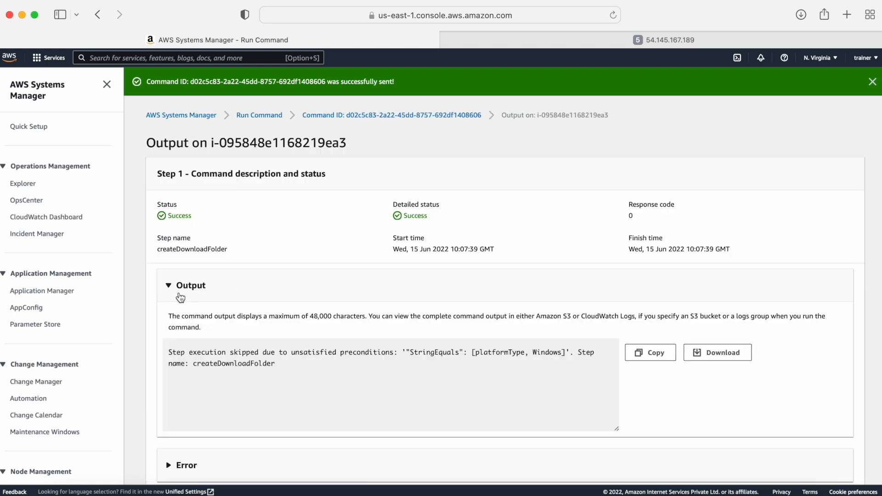
drag(277, 368, 195, 328)
click(374, 394)
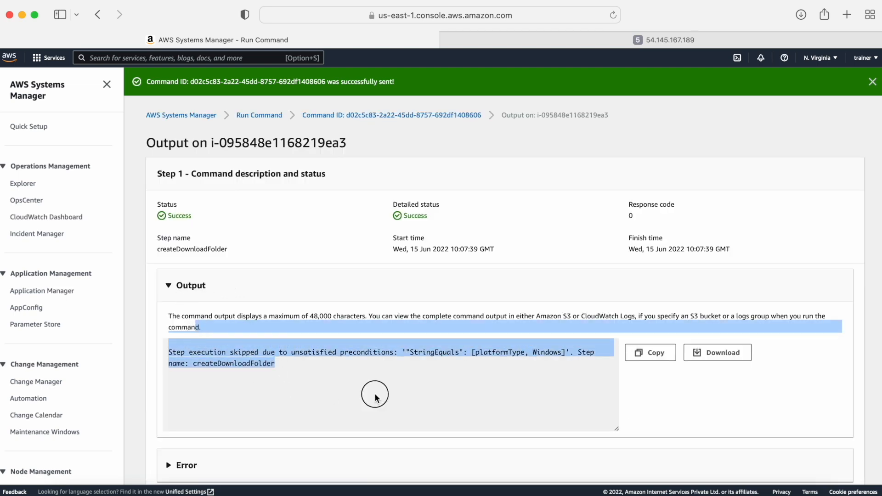
drag(177, 353, 250, 353)
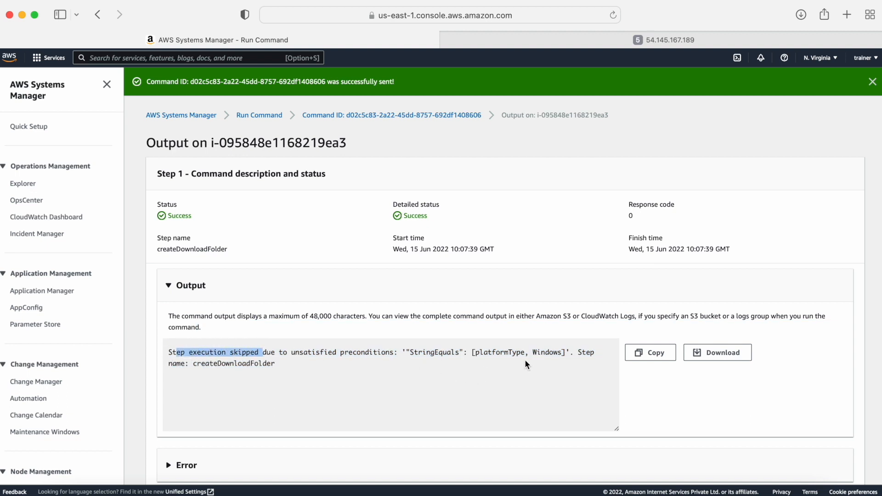
drag(533, 354, 555, 355)
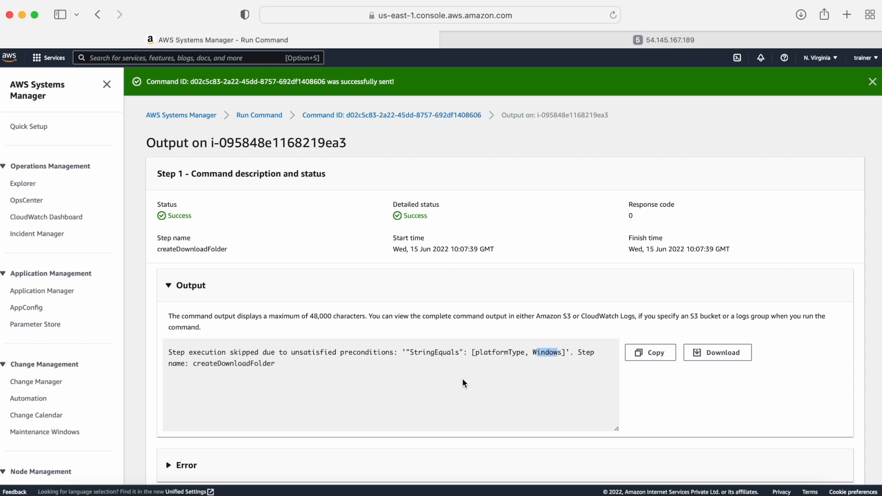
click(206, 213)
click(340, 116)
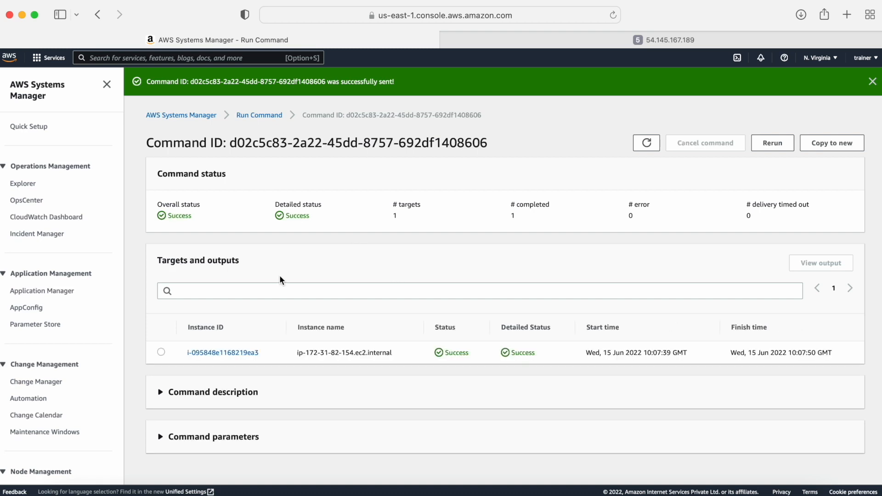
click(257, 117)
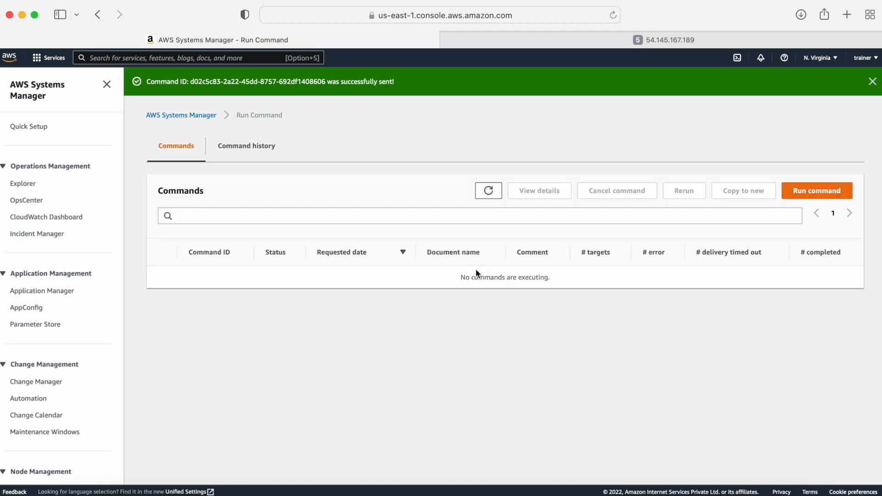
- Go to Systems Manager Parameter Store and start creating a new parameter
scroll(46, 363, down, 10)
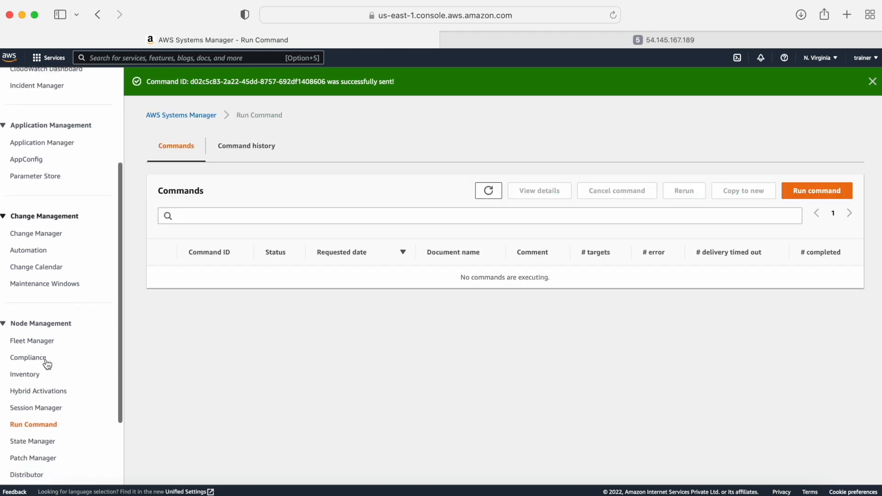
scroll(48, 363, down, 2)
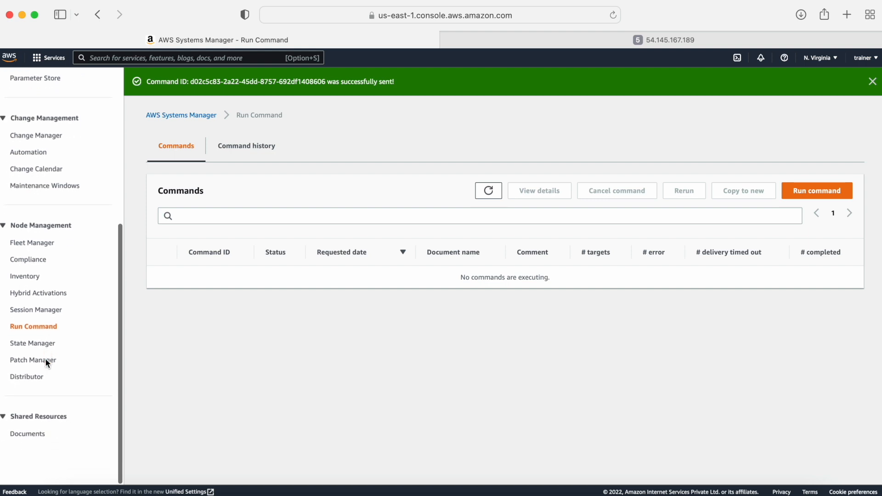
scroll(45, 359, up, 2)
scroll(45, 359, down, 2)
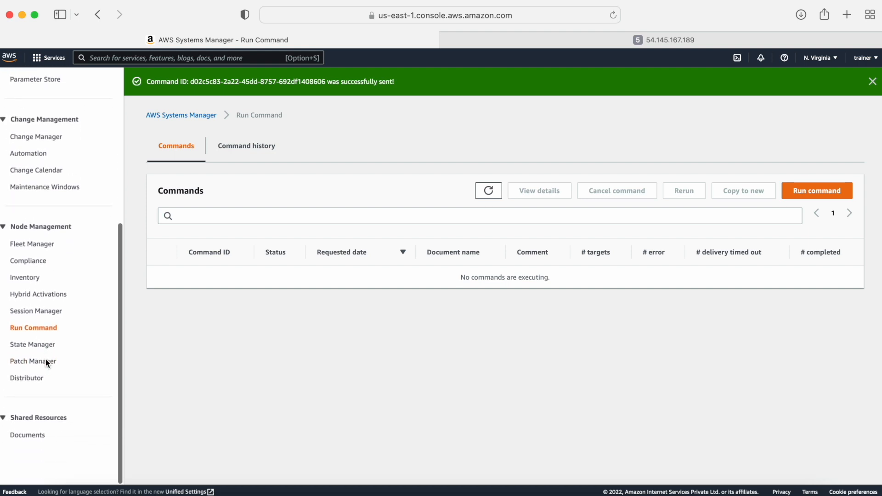
scroll(45, 363, up, 3)
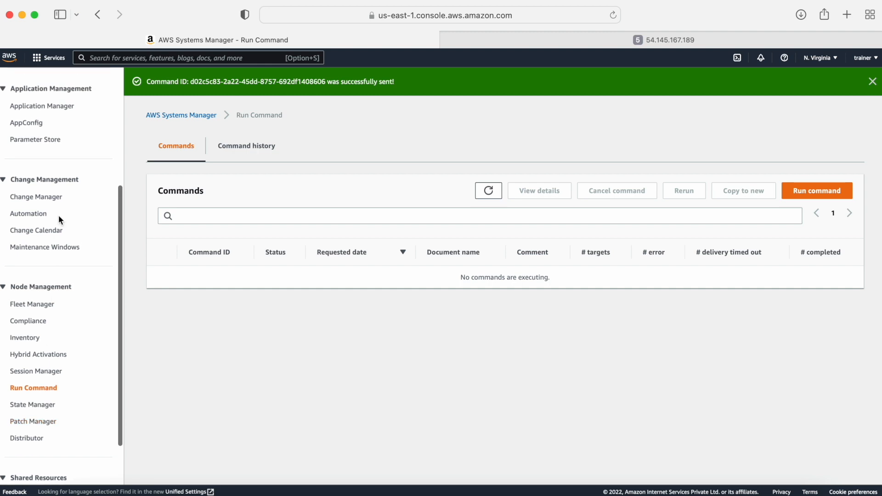
click(33, 139)
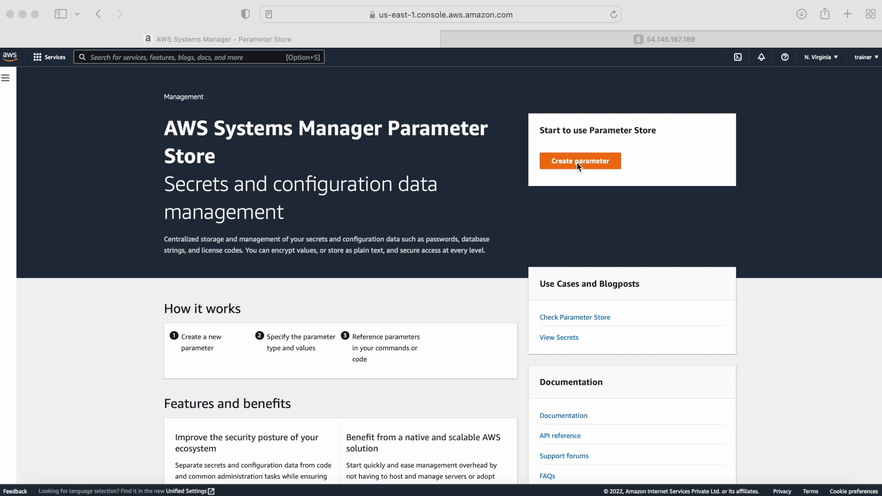
click(577, 162)
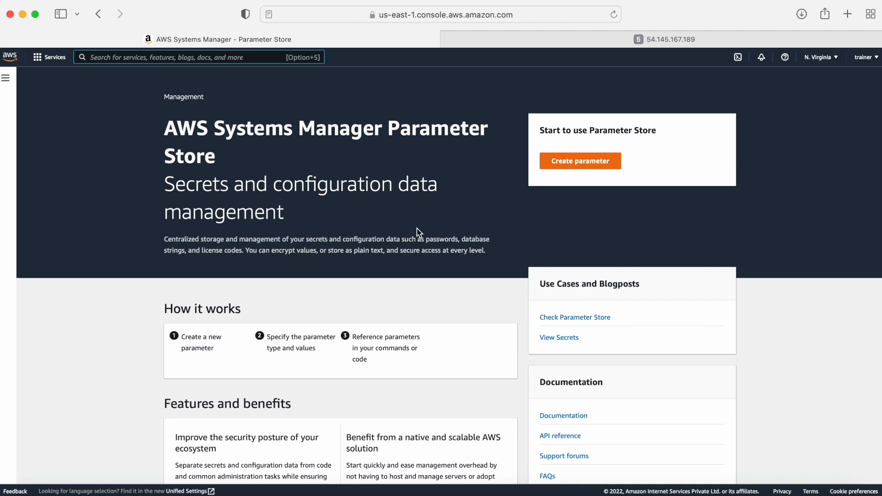
click(563, 162)
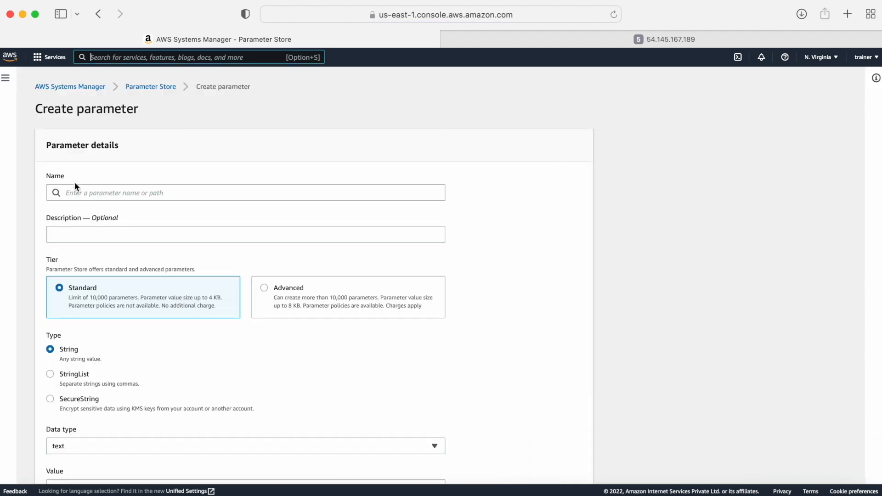
- Copy the parameter name from the notes in Visual Studio Code and name the new parameter Monitor-Web-Server in Safari
key(super+Tab)
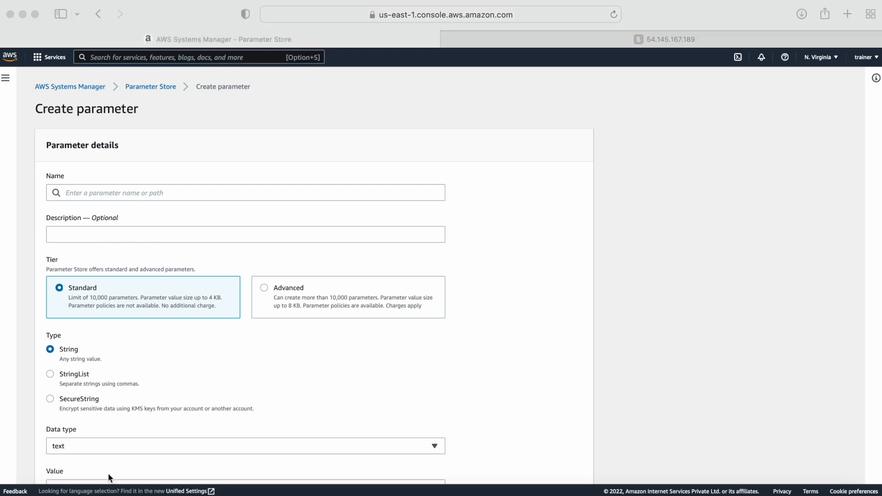
click(84, 486)
scroll(201, 313, down, 15)
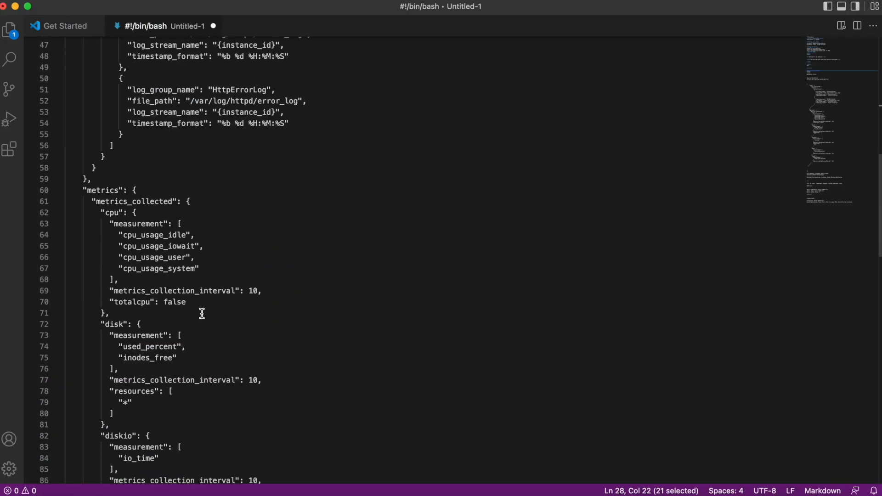
scroll(202, 314, up, 9)
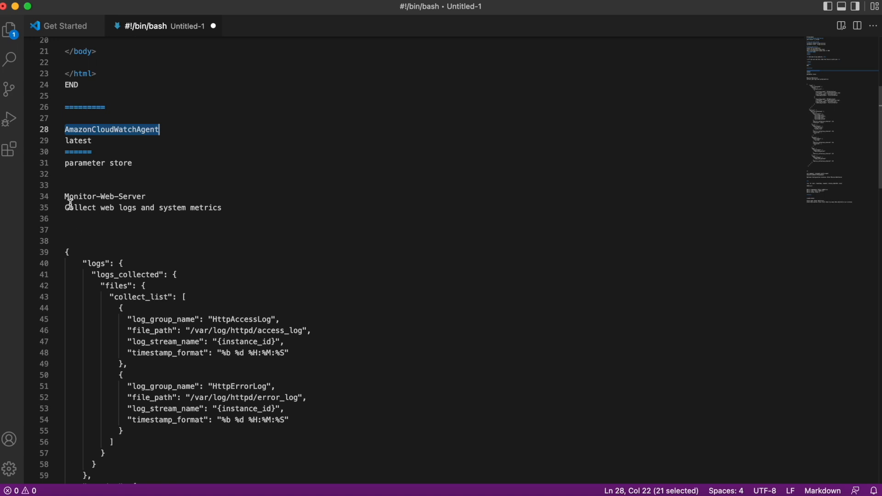
drag(65, 196, 142, 193)
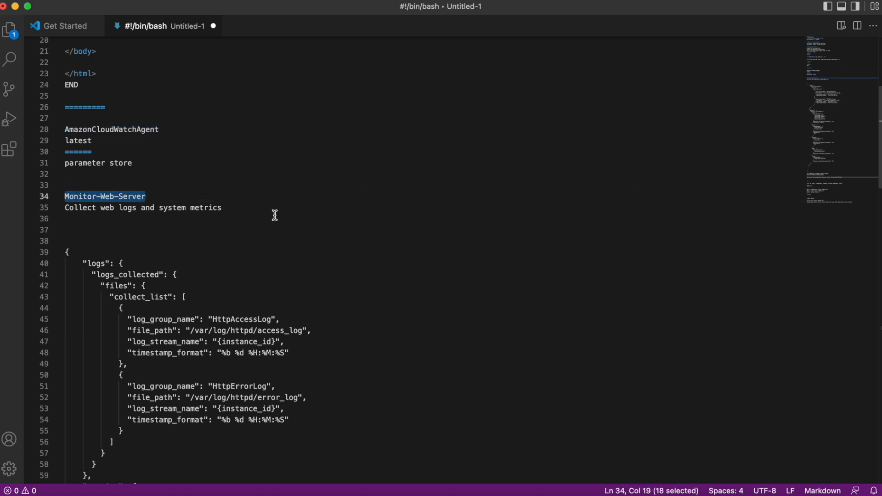
key(super+Tab)
click(197, 487)
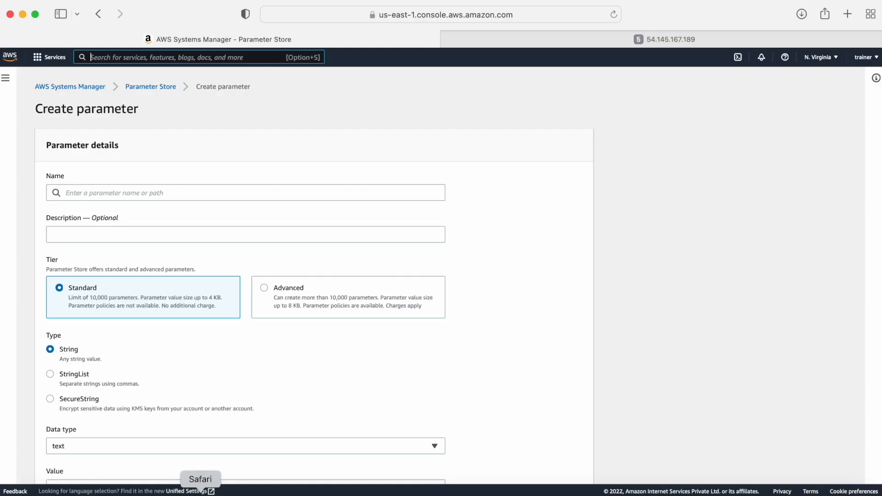
click(103, 191)
text(Monitor-Web-Server)
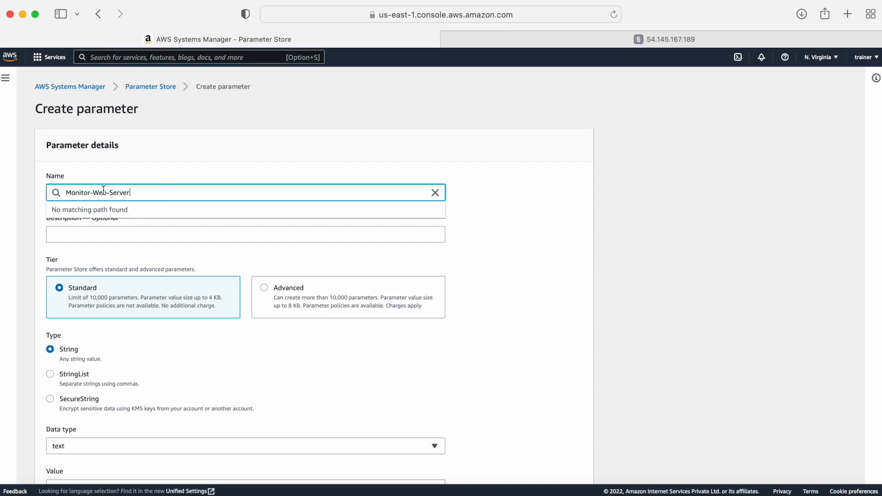
click(182, 157)
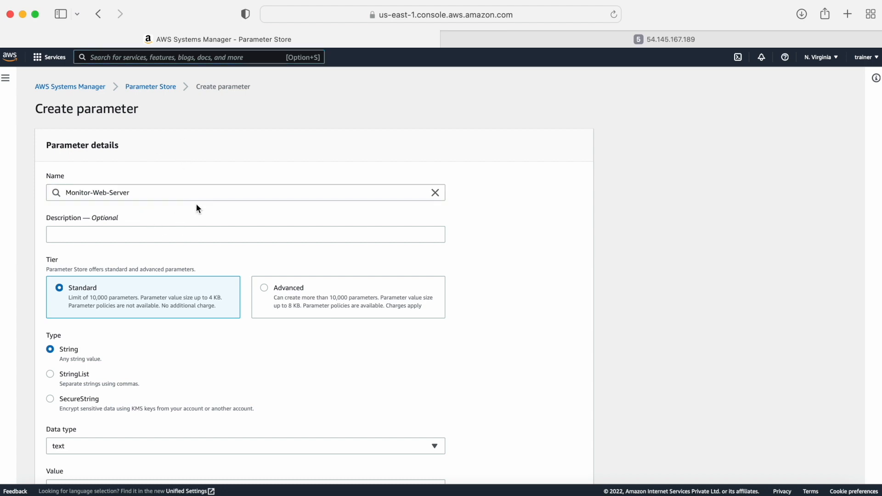
- Copy "Collect web logs and system metrics" from the Visual Studio Code notes into the parameter's description in Safari
click(71, 490)
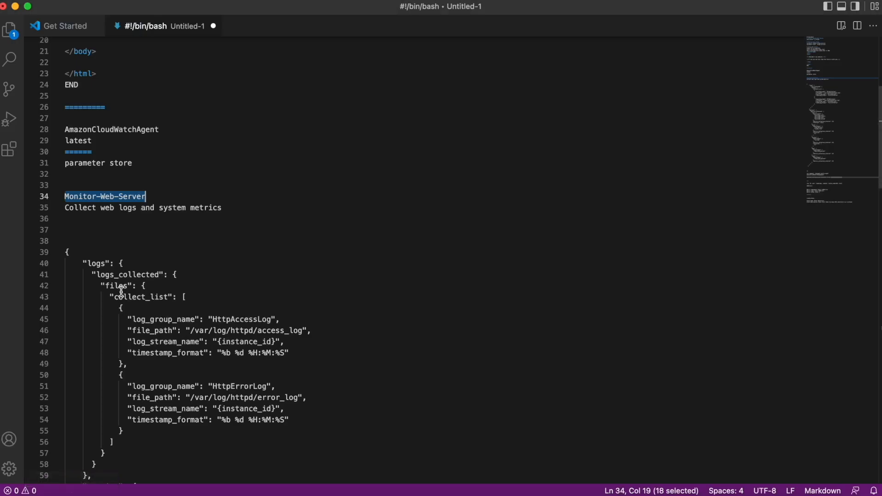
click(67, 211)
drag(66, 211, 225, 206)
key(super+c)
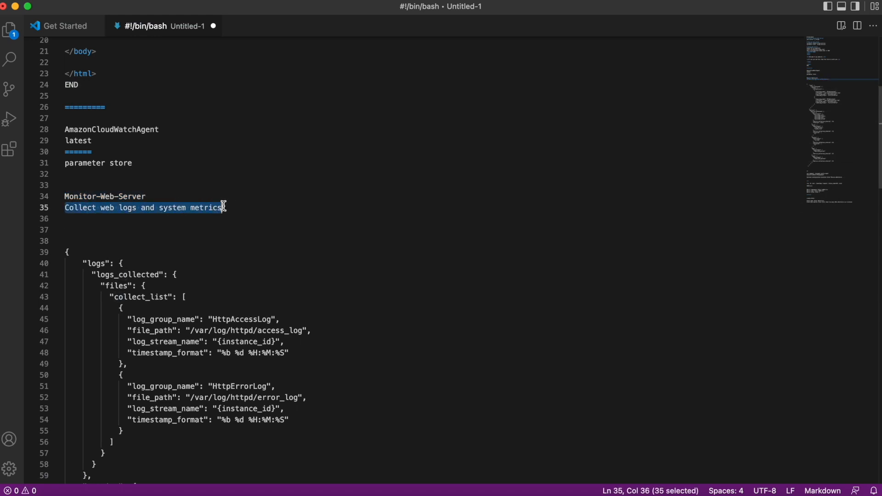
click(197, 490)
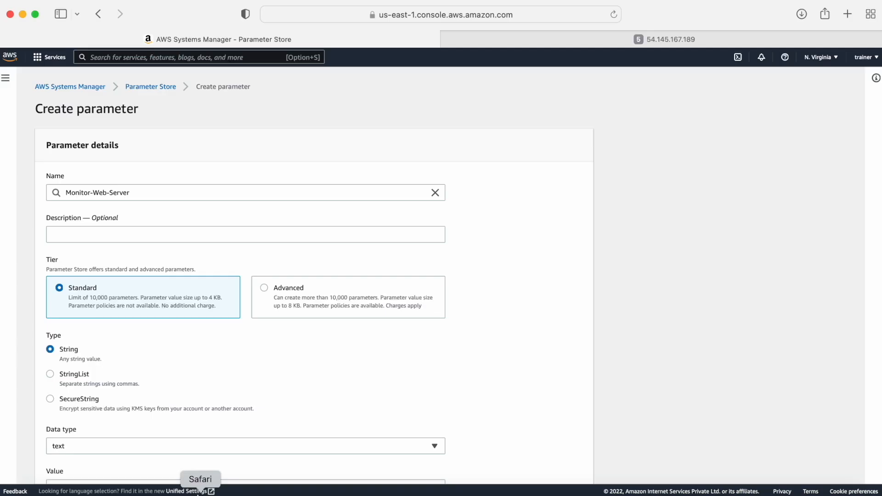
click(69, 229)
key(super+v)
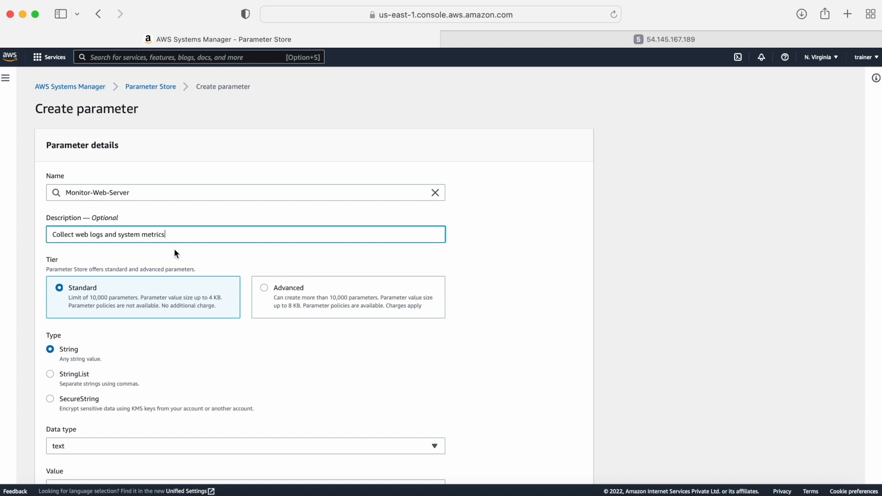
- Copy the complete JSON logs and metrics configuration from the Visual Studio Code notes into the parameter's value in Safari
scroll(174, 249, down, 3)
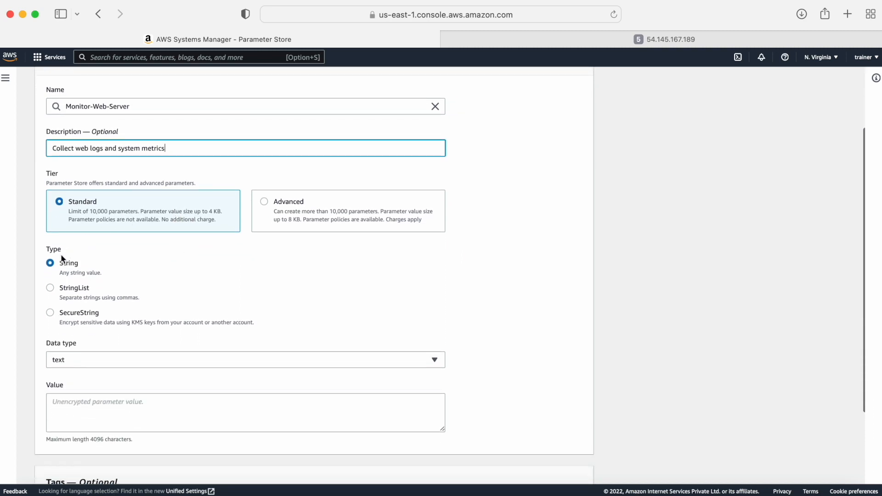
scroll(52, 267, down, 2)
click(76, 312)
click(76, 313)
scroll(160, 290, down, 1)
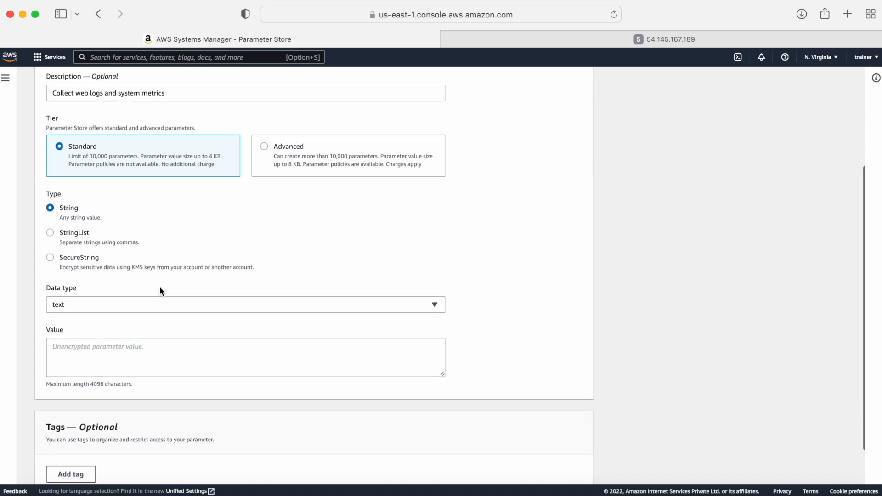
scroll(160, 291, down, 2)
click(86, 301)
key(super+Tab)
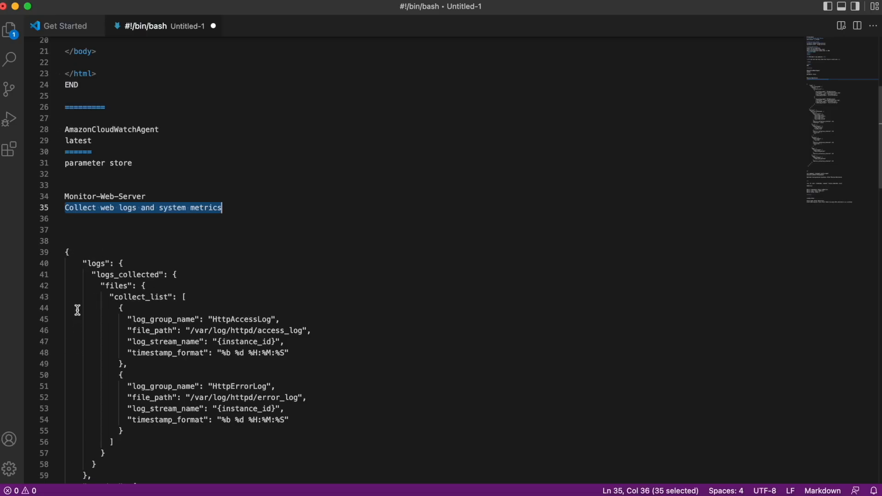
drag(65, 252, 82, 133)
key(super+Tab)
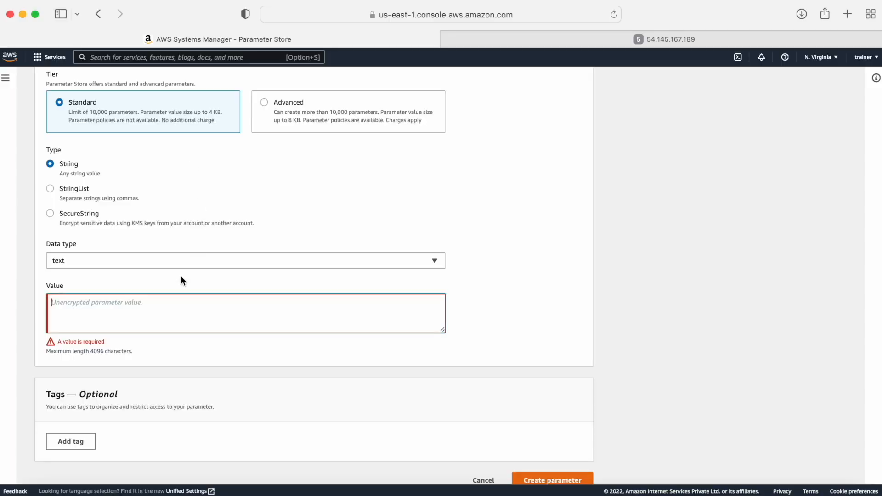
key(super+v)
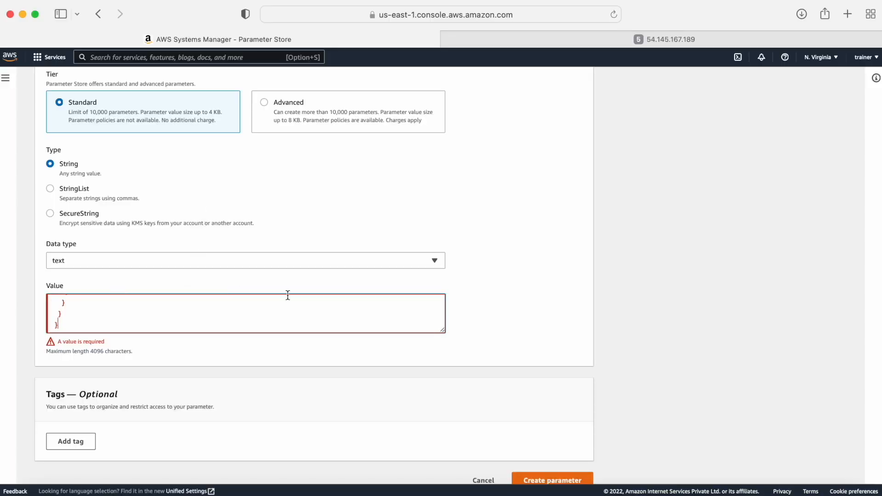
- Create the Monitor-Web-Server parameter and open its overview details
click(485, 285)
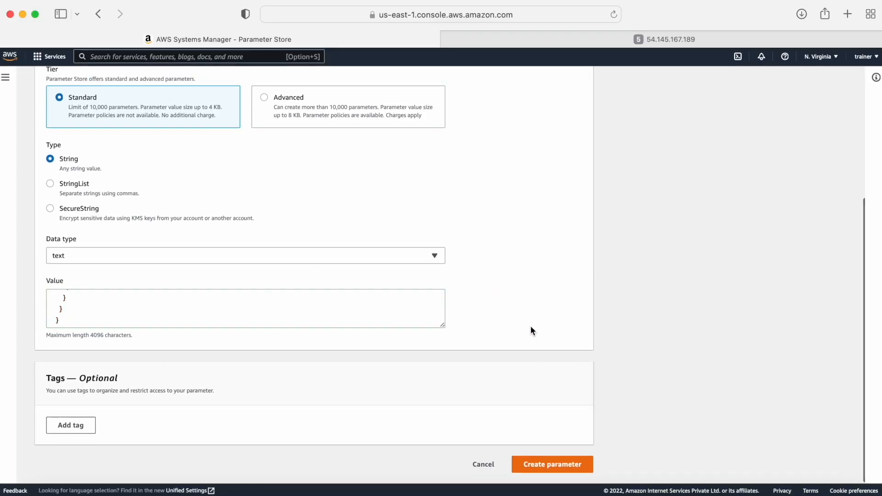
click(556, 465)
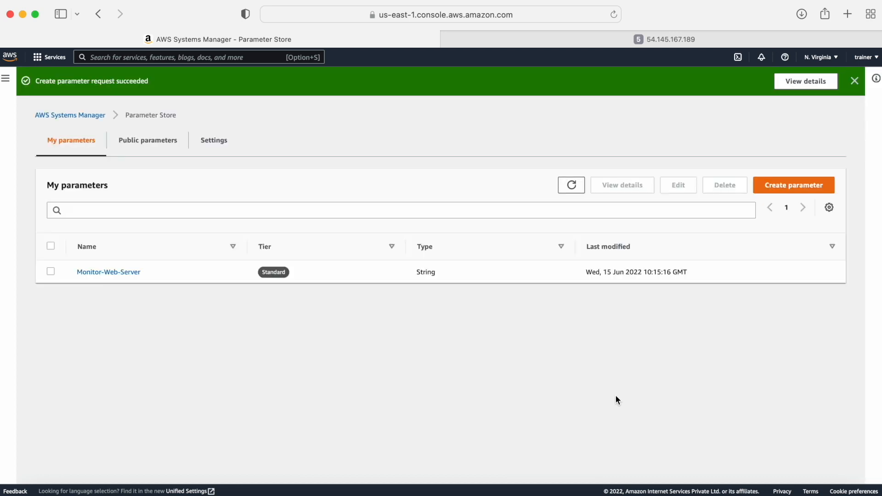
click(103, 273)
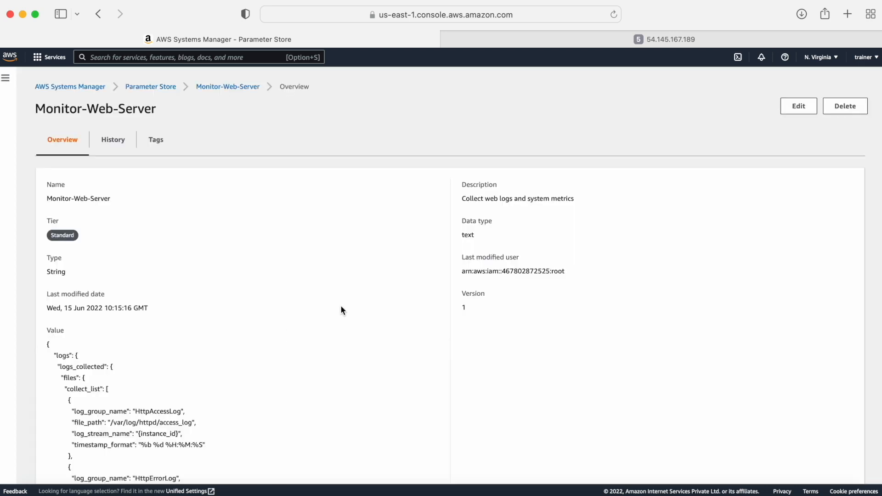
- Examine the logs section of the parameter's value, including the HttpAccessLog and HttpErrorLog group names and their file paths
scroll(195, 266, down, 5)
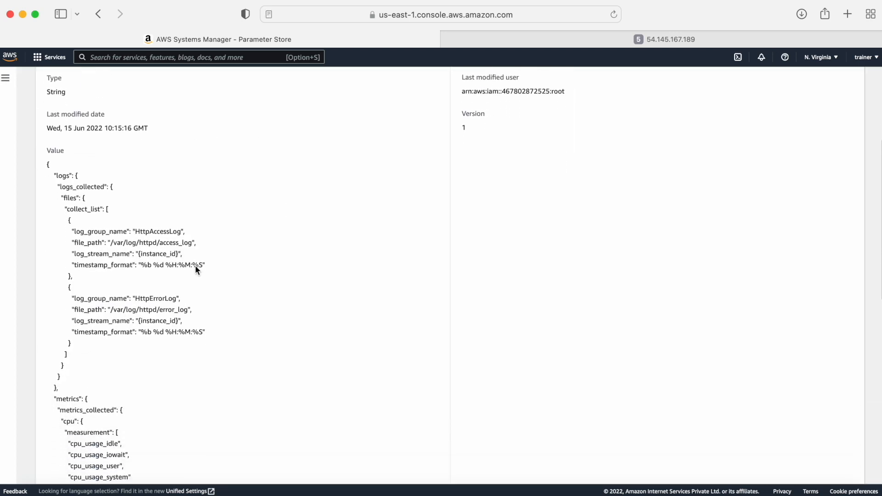
drag(63, 184, 110, 185)
drag(69, 222, 183, 290)
drag(69, 297, 95, 343)
click(133, 296)
double_click(145, 299)
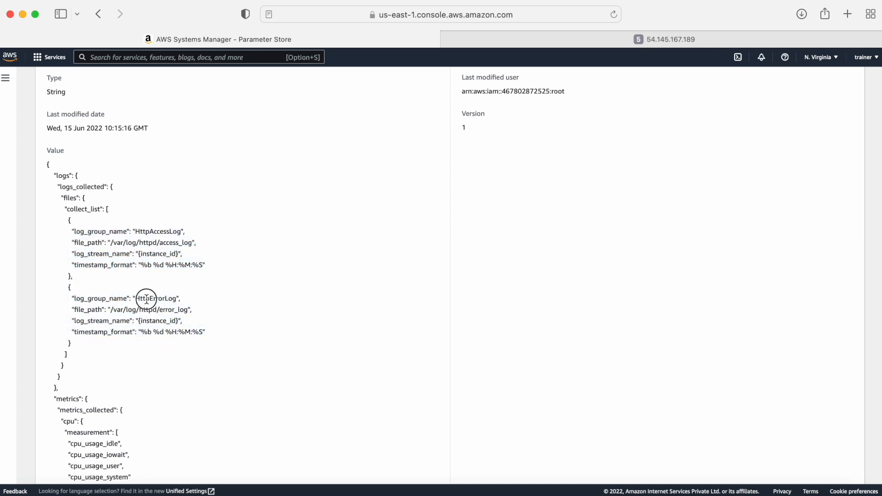
double_click(148, 231)
drag(111, 241, 197, 243)
drag(111, 242, 184, 243)
drag(114, 309, 192, 309)
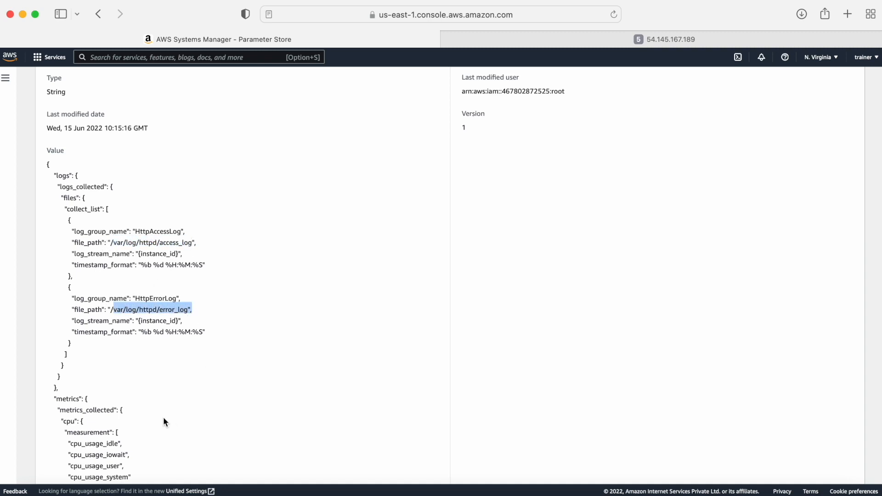
- Search the services for ec2, open the EC2 console in a separate tab, and clear the search on the Parameter Store page
click(128, 58)
text(ec2)
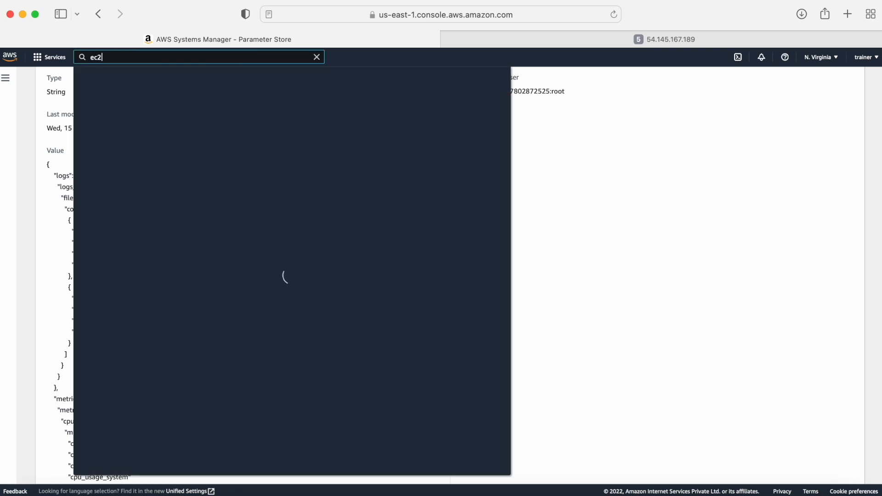
right_click(228, 129)
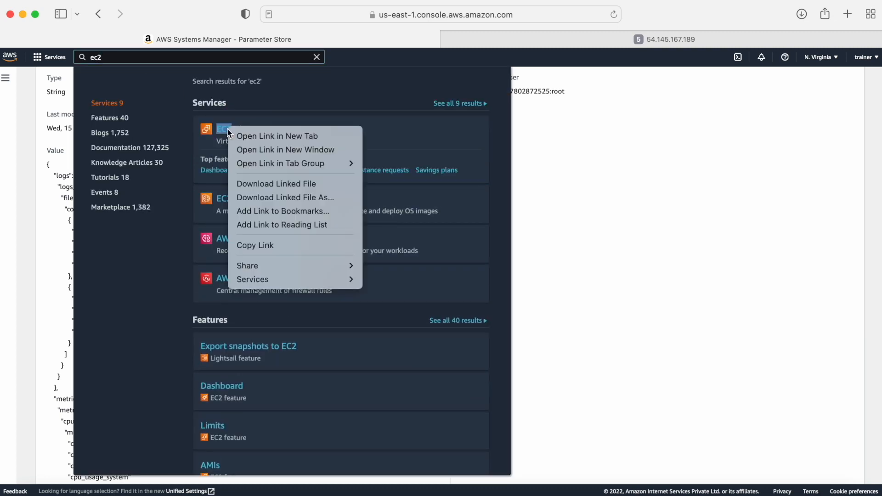
click(257, 134)
click(418, 40)
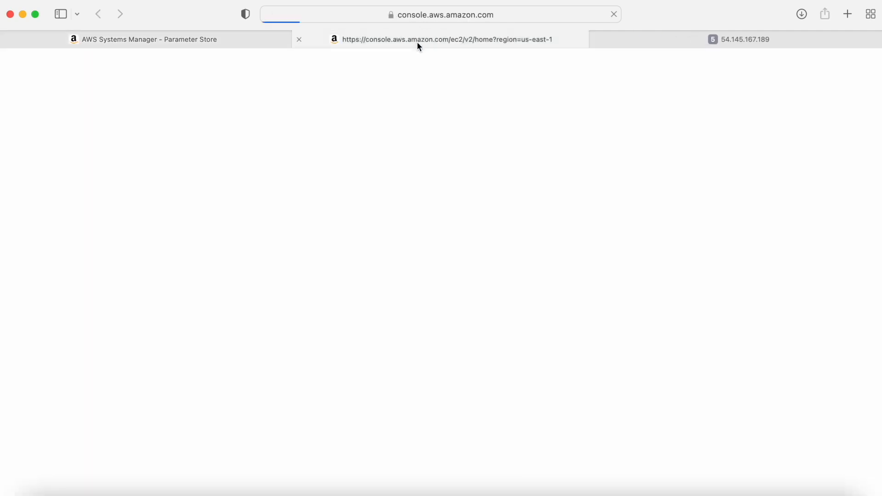
click(254, 36)
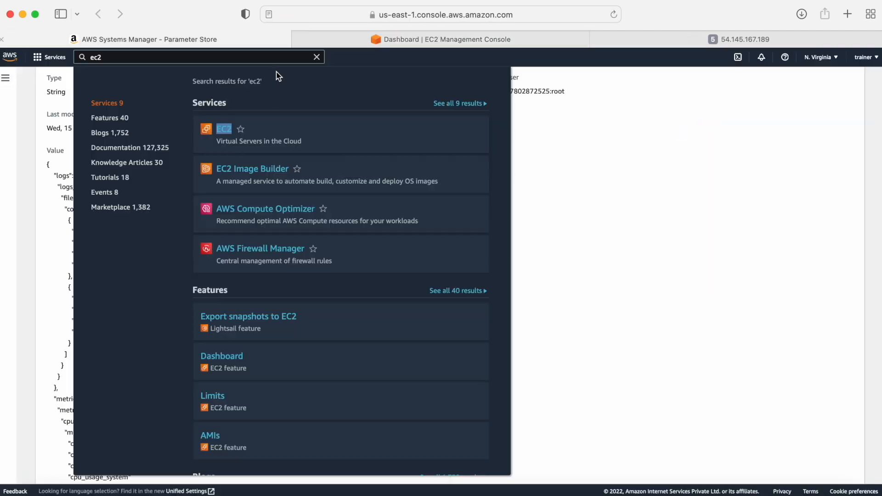
click(318, 58)
click(352, 46)
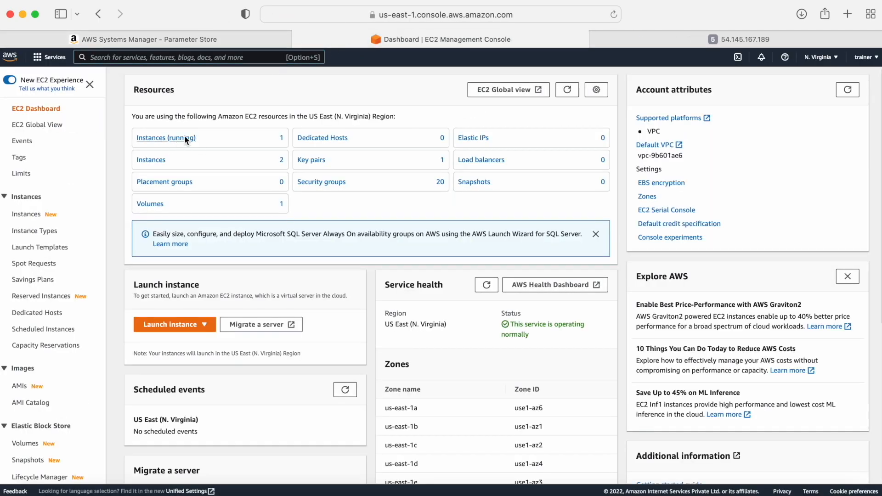
- Select monitoring-demo among the running instances and copy its public IPv4 address
click(177, 137)
click(118, 146)
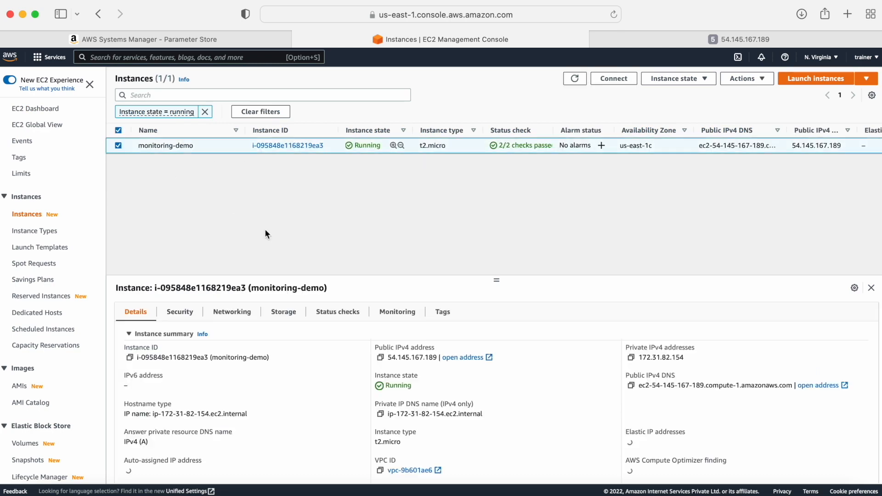
click(380, 358)
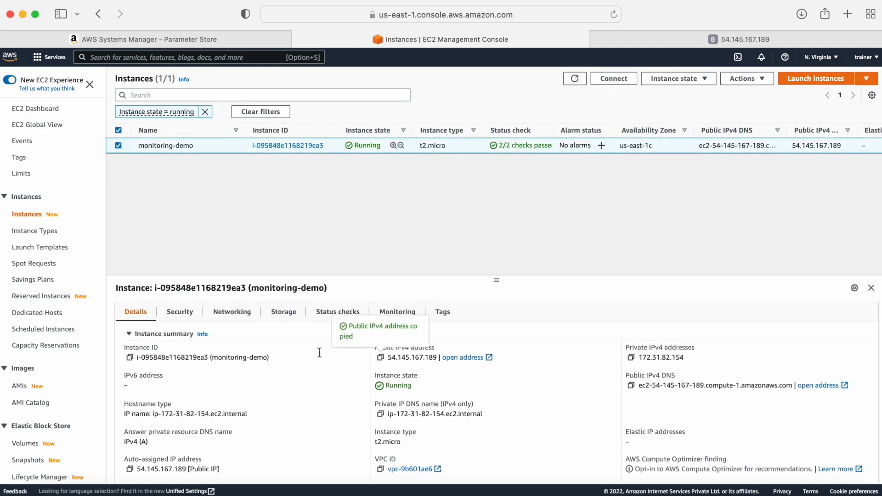
- Switch to Terminal, enlarge its window, and change to the Downloads directory
click(105, 491)
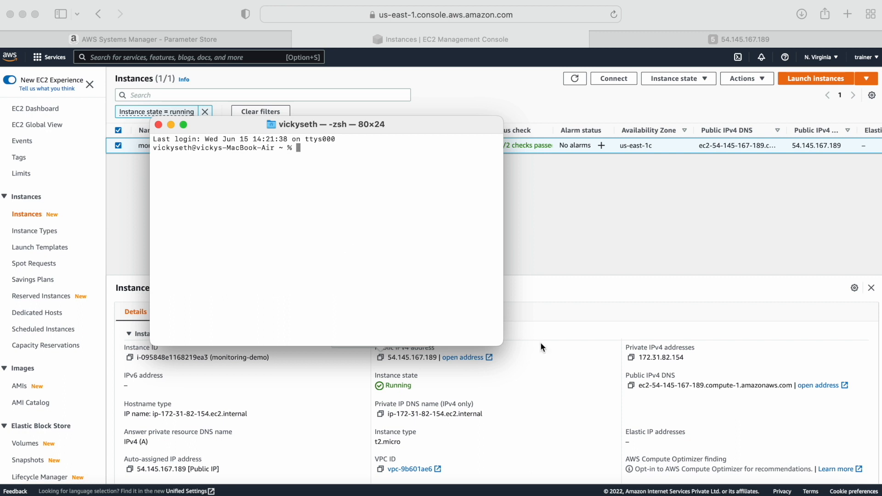
drag(502, 345, 797, 428)
text(cd Down)
key(Tab)
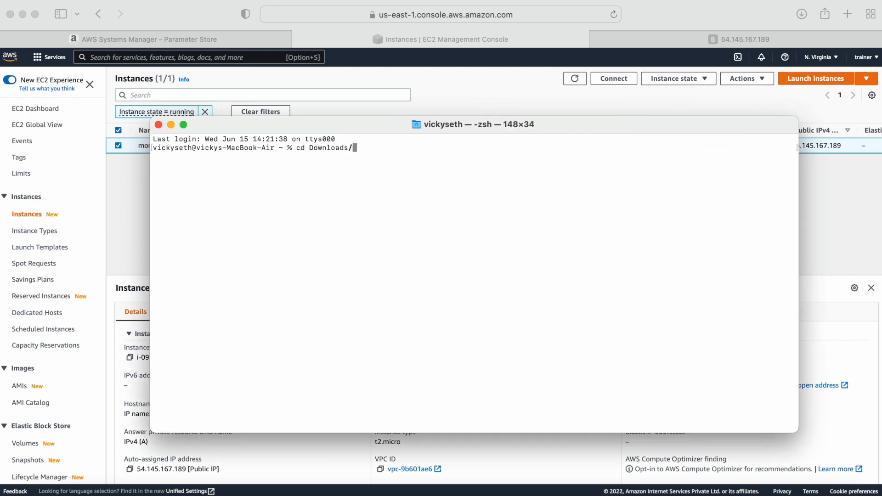
key(Return)
text(ssh -i )
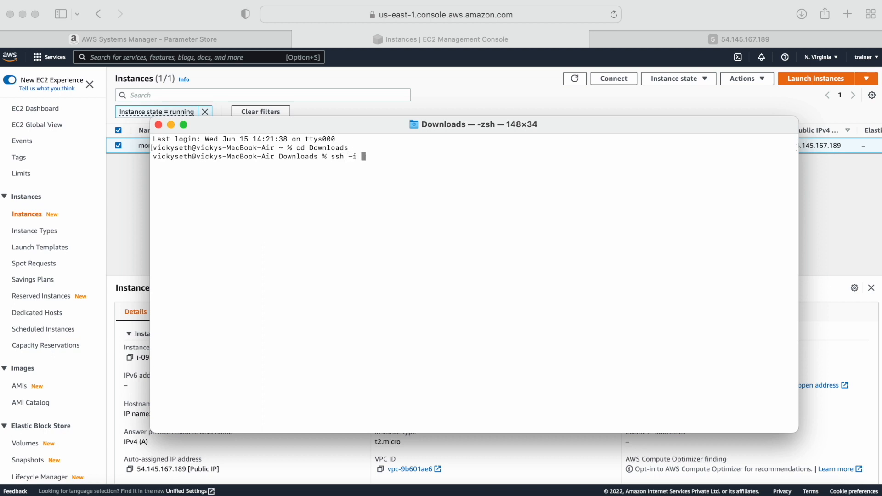
text(ss)
key(Tab)
text(ec2-user@)
right_click(530, 230)
click(554, 249)
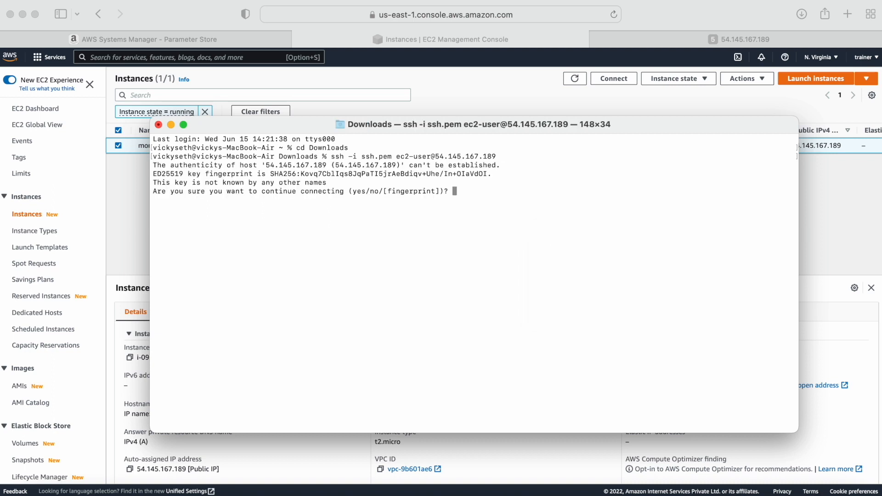
text(yes)
key(Return)
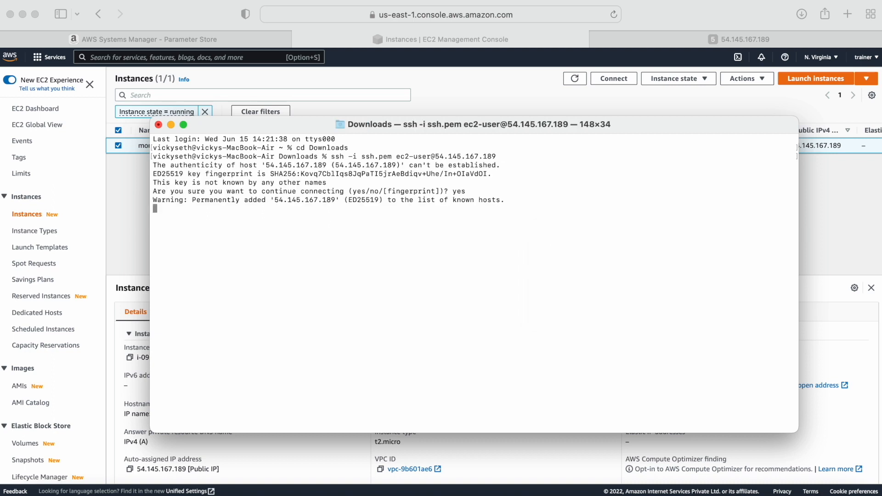
- Switch to the root user on the instance with sudo su -
text(sudo su )
text(-)
key(Return)
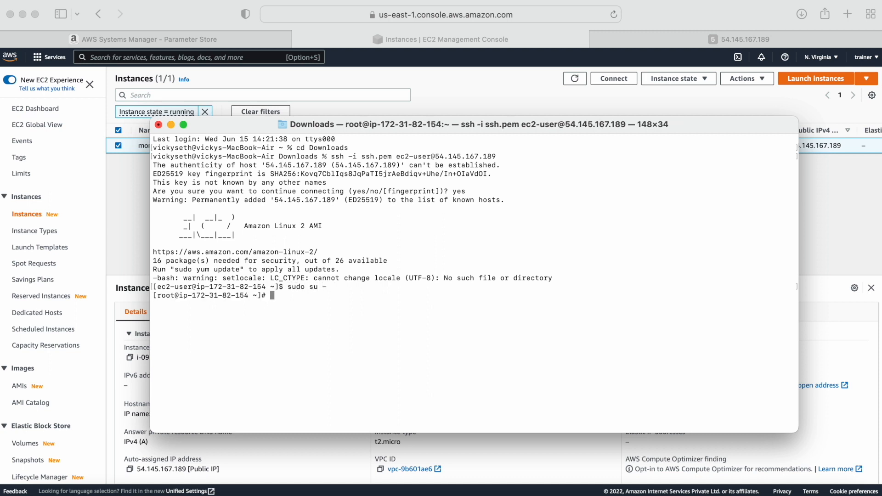
- Change to the /var/log/httpd/ directory, clear the terminal, and list the directory's files
text(cd /var/lo)
key(Tab)
key(Tab)
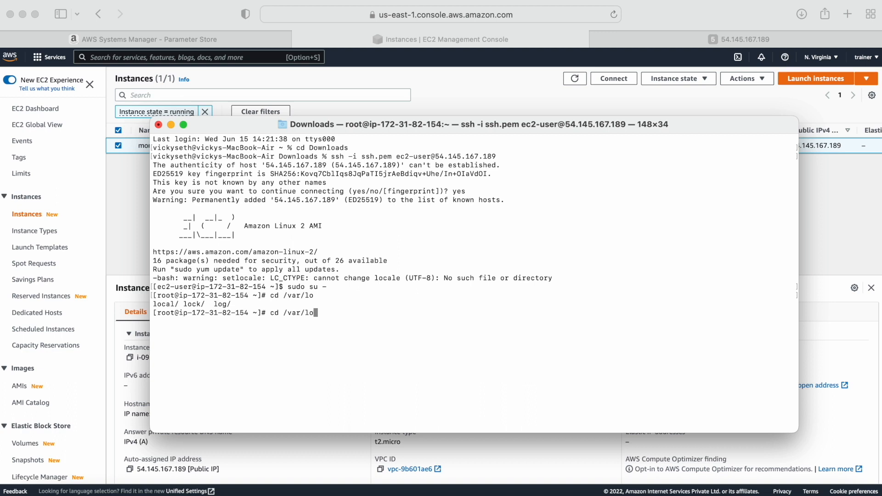
text(g/httpd/)
key(Return)
key(ctrl+l)
text(ls)
key(Return)
drag(218, 148, 245, 148)
click(314, 159)
- Print the contents of access_log with cat and examine its request entries
text(cat ac)
key(Tab)
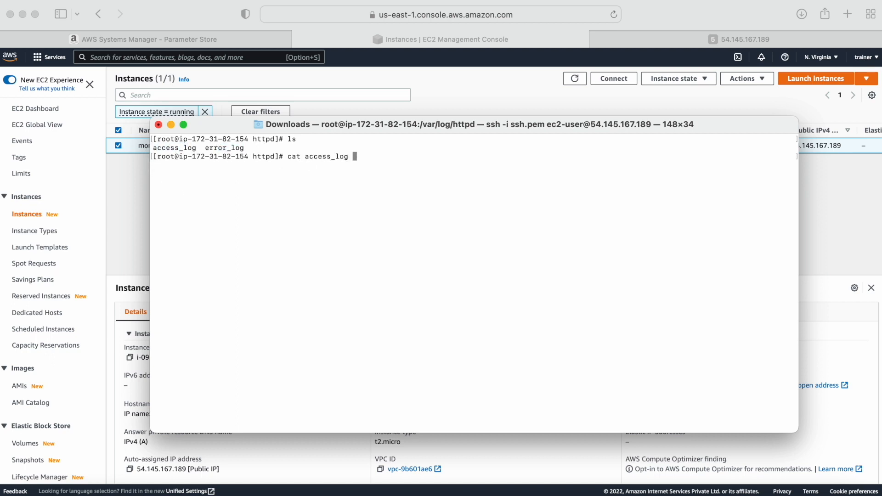
key(Return)
drag(160, 169, 443, 202)
- Reload the instance's website in Safari to generate another request
click(642, 32)
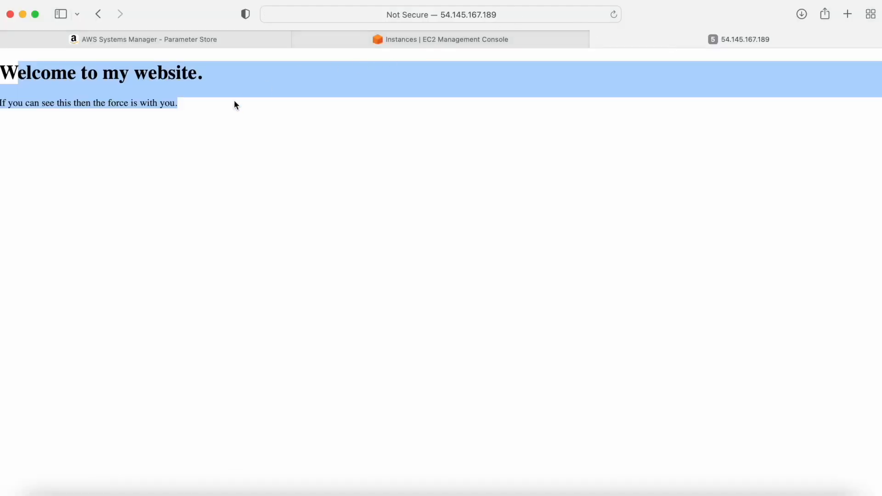
click(185, 99)
click(613, 14)
- Print access_log again in Terminal and check its entries for the new website request
key(super+Tab)
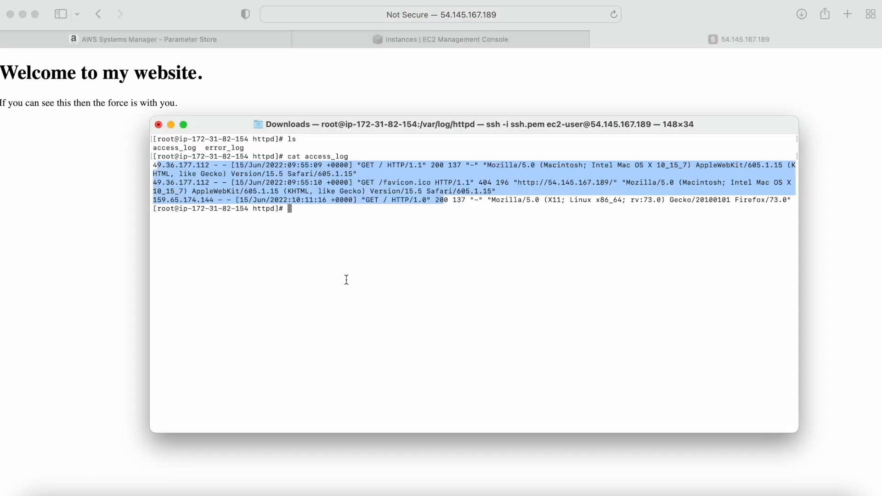
click(346, 279)
key(Up)
key(Return)
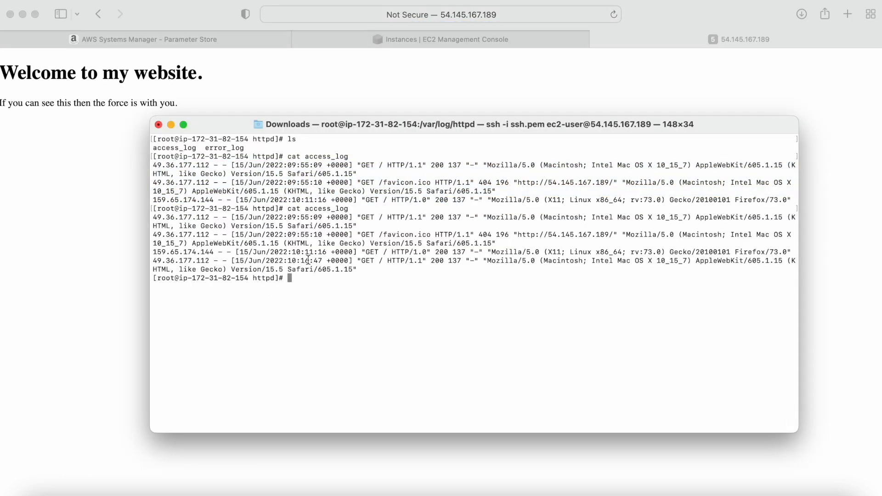
drag(357, 270, 161, 224)
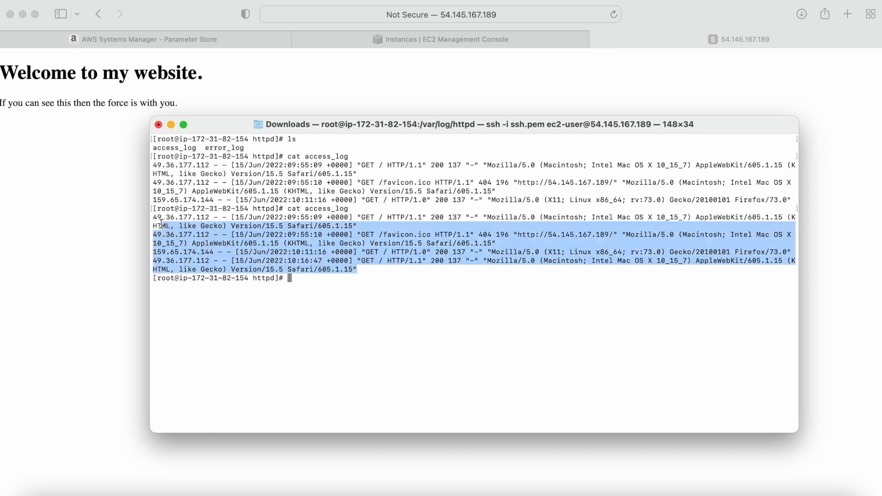
- Print the current working directory with pwd to check where the log files are stored
click(313, 278)
text(pwd)
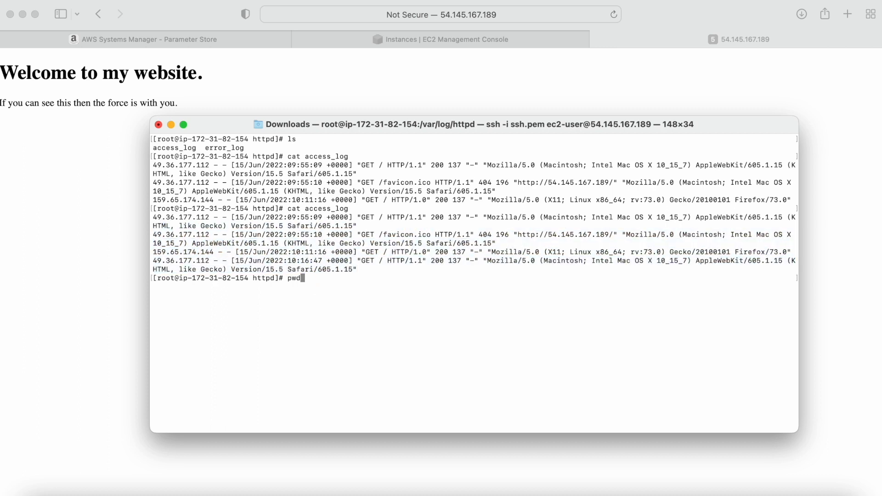
key(Return)
drag(154, 288, 216, 289)
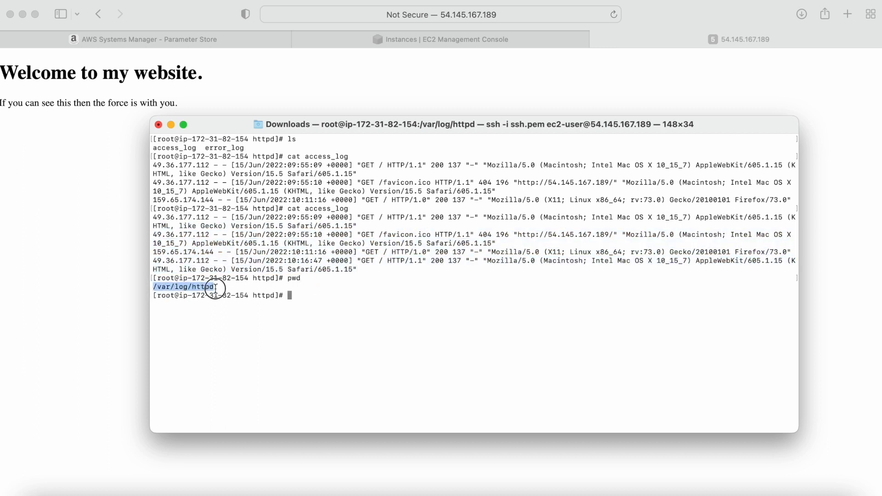
- Return to the Monitor-Web-Server parameter in Safari and compare its access_log and error_log file paths with the server's log directory
click(55, 190)
click(141, 40)
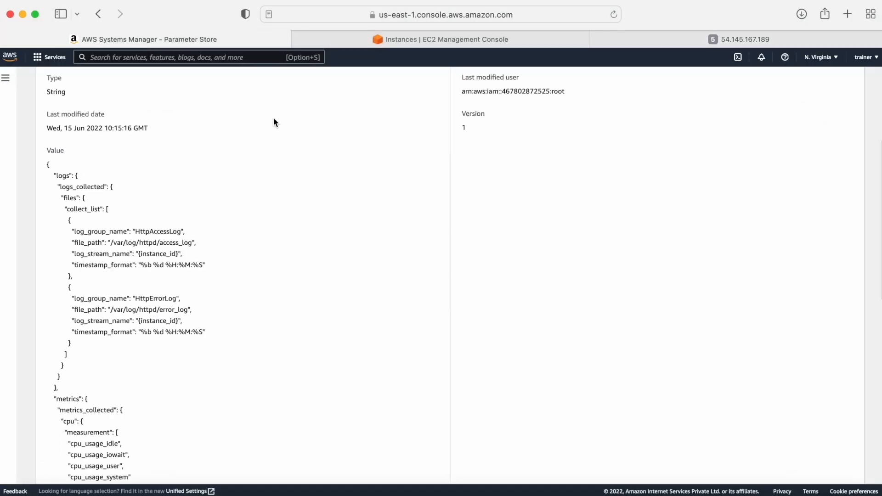
drag(113, 242, 183, 244)
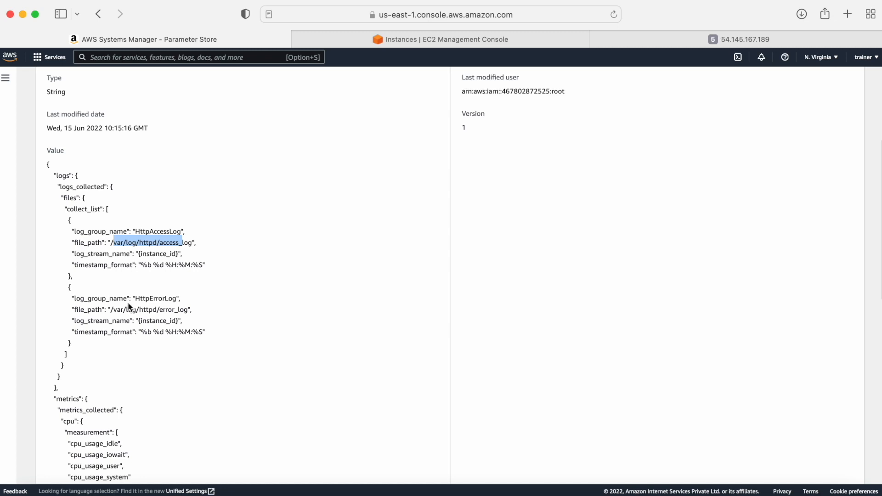
drag(118, 309, 193, 310)
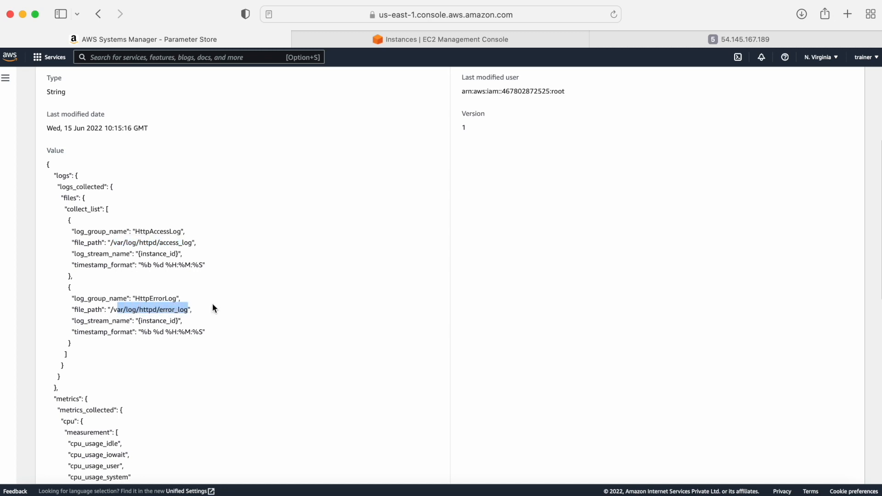
scroll(213, 303, down, 1)
drag(81, 331, 64, 193)
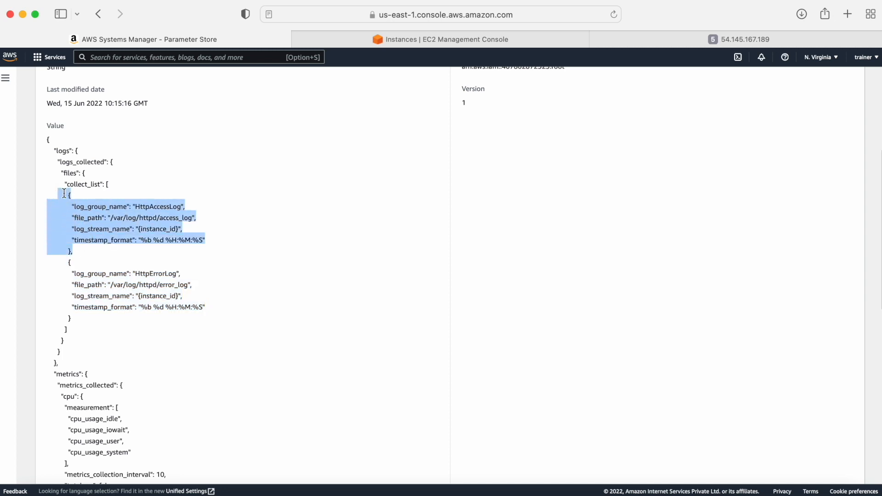
- Search the services for CloudWatch, open it in a separate tab, and show its log groups
click(149, 57)
text(cloudwat)
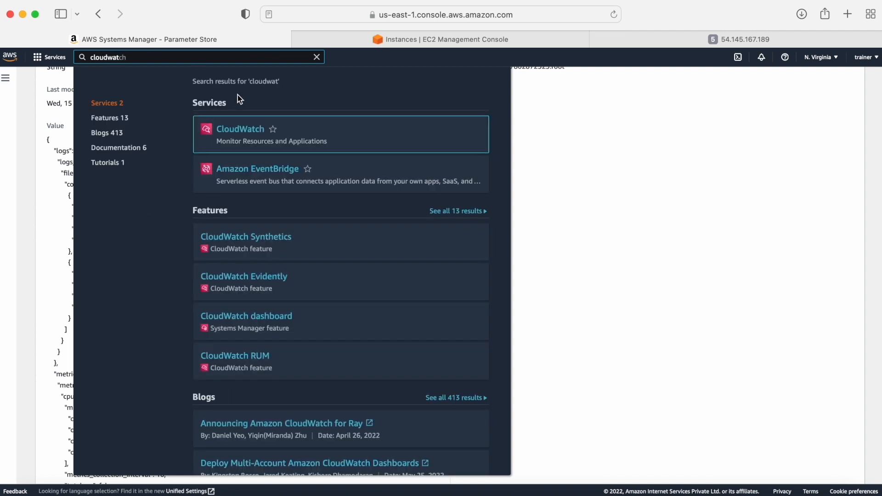
right_click(244, 130)
click(260, 138)
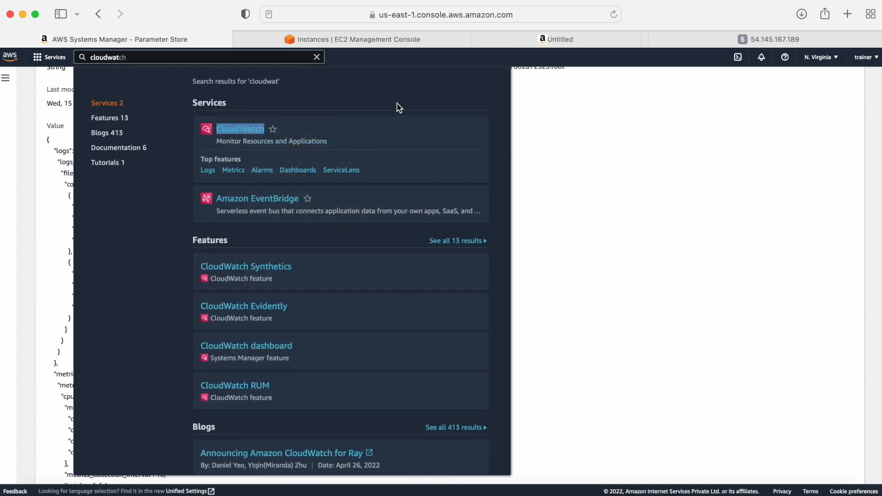
click(531, 41)
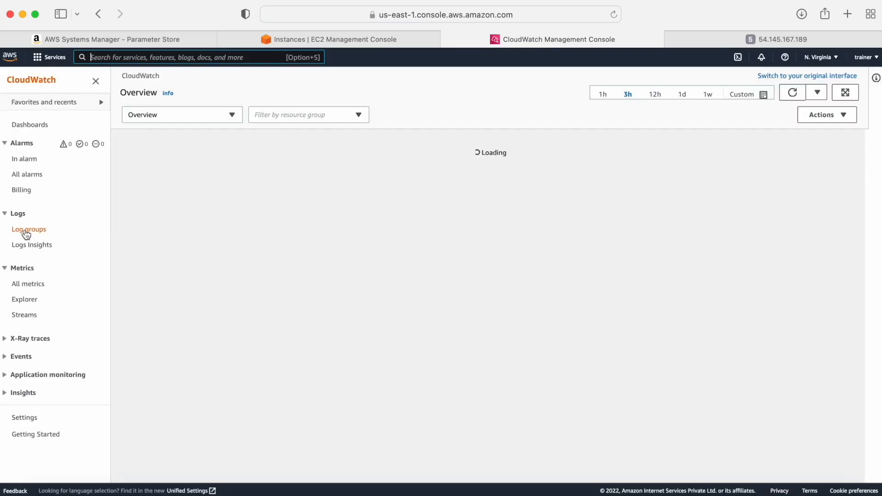
click(23, 231)
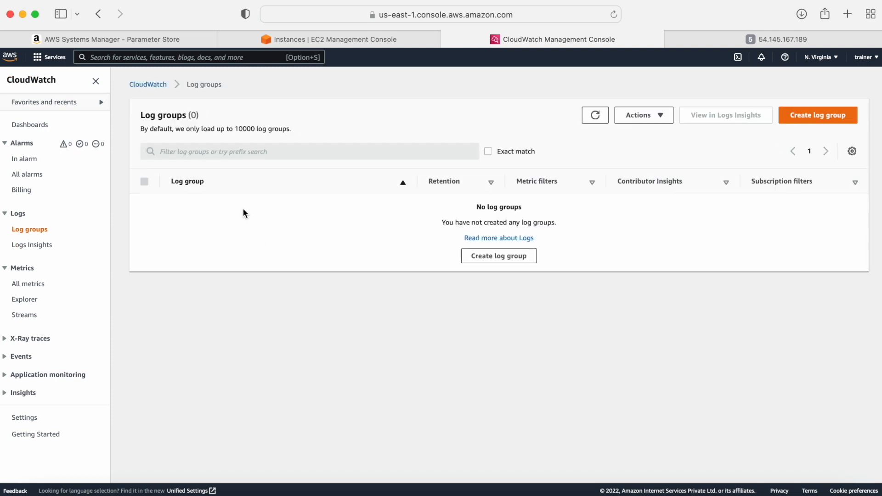
- Examine the metrics section of the Monitor-Web-Server parameter's value, and return to the CloudWatch console
click(148, 46)
click(620, 181)
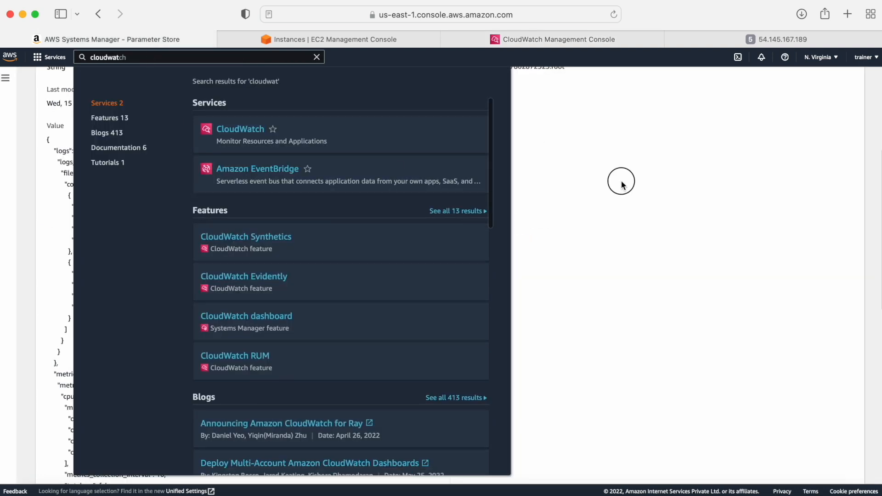
scroll(374, 265, down, 5)
double_click(65, 248)
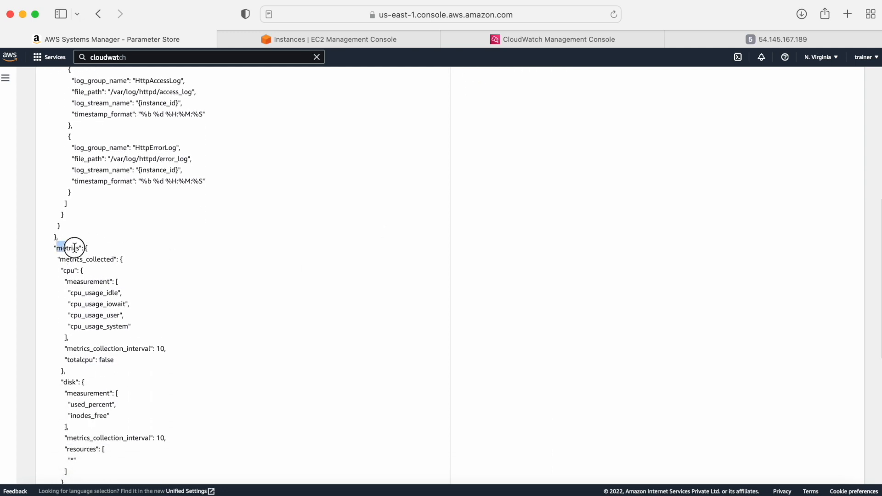
click(473, 39)
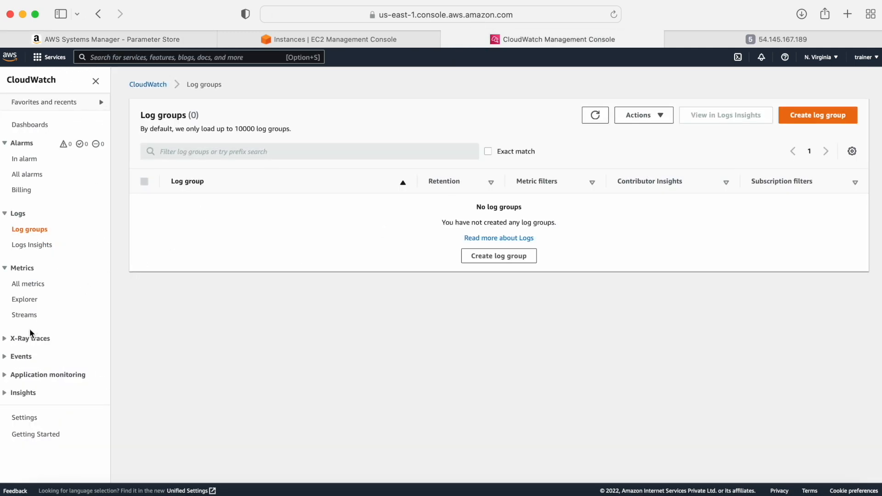
- Show all metrics in CloudWatch, and return to the Monitor-Web-Server parameter's details
click(26, 283)
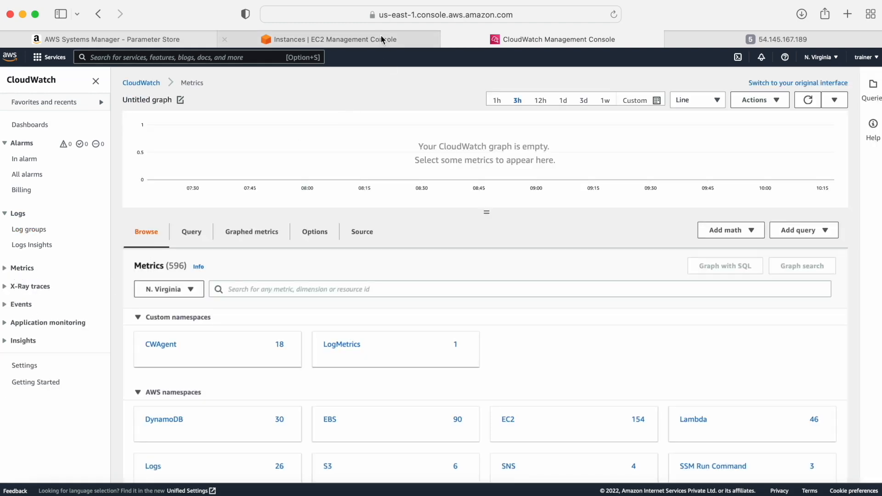
click(331, 41)
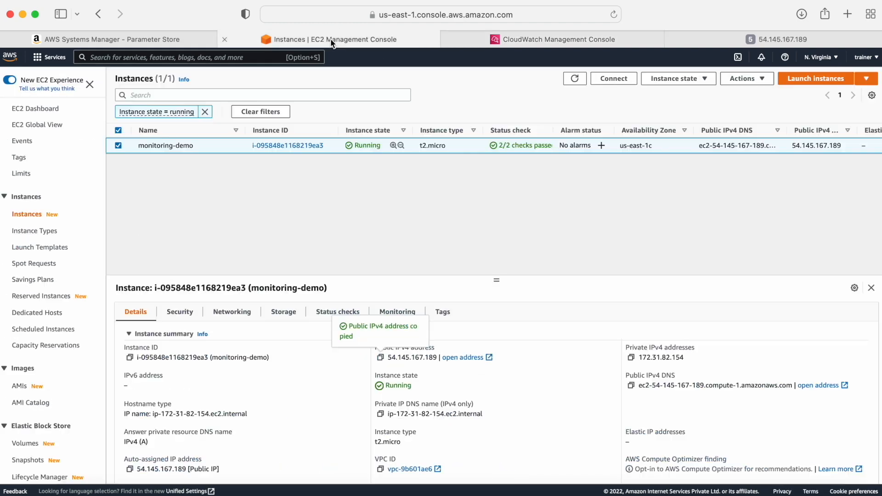
click(140, 45)
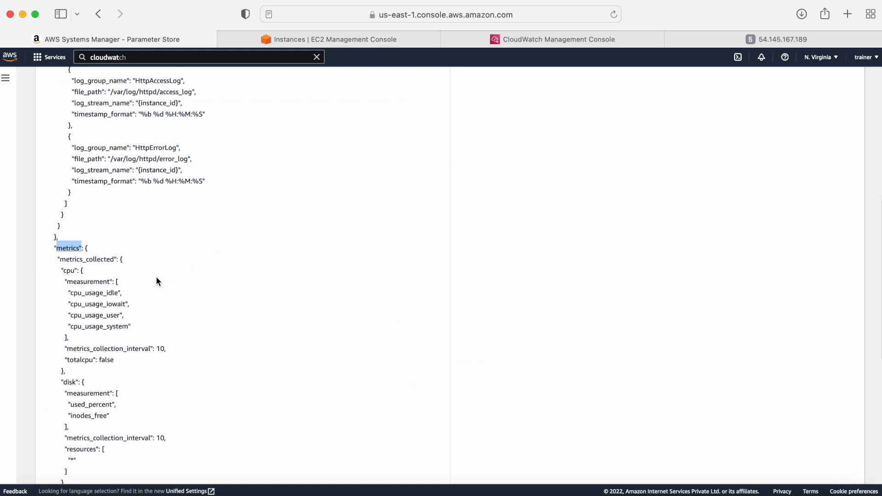
- Examine the cpu, disk, diskio, mem and swap sections of the Monitor-Web-Server parameter's value
scroll(157, 282, down, 1)
click(62, 256)
drag(62, 256, 82, 256)
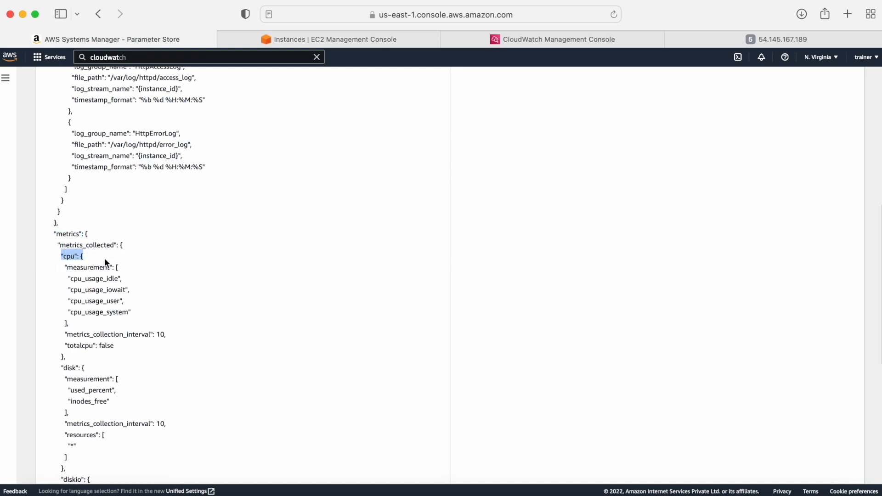
scroll(144, 307, down, 3)
drag(69, 318, 81, 319)
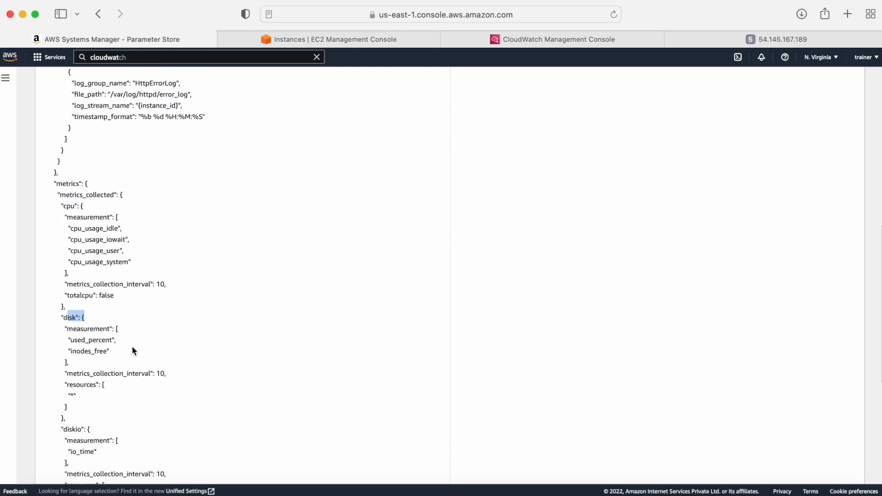
scroll(132, 346, down, 5)
scroll(84, 402, down, 2)
scroll(85, 404, down, 1)
click(70, 366)
scroll(207, 367, down, 3)
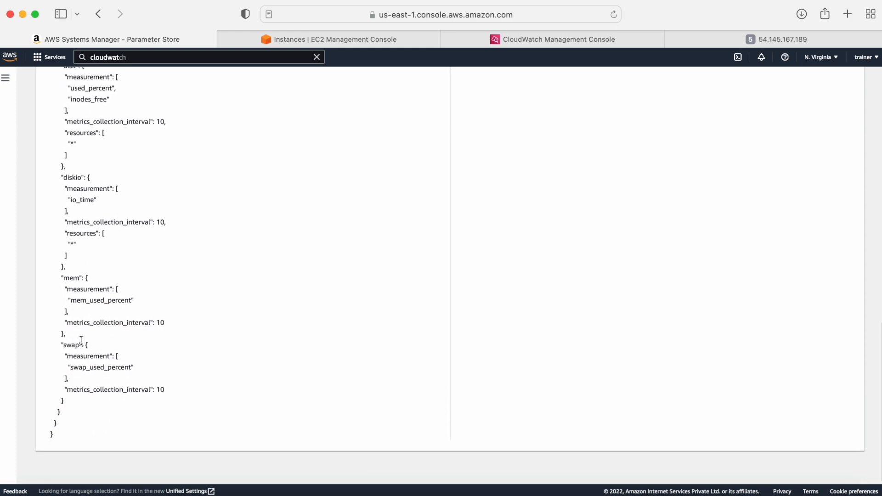
scroll(238, 331, up, 15)
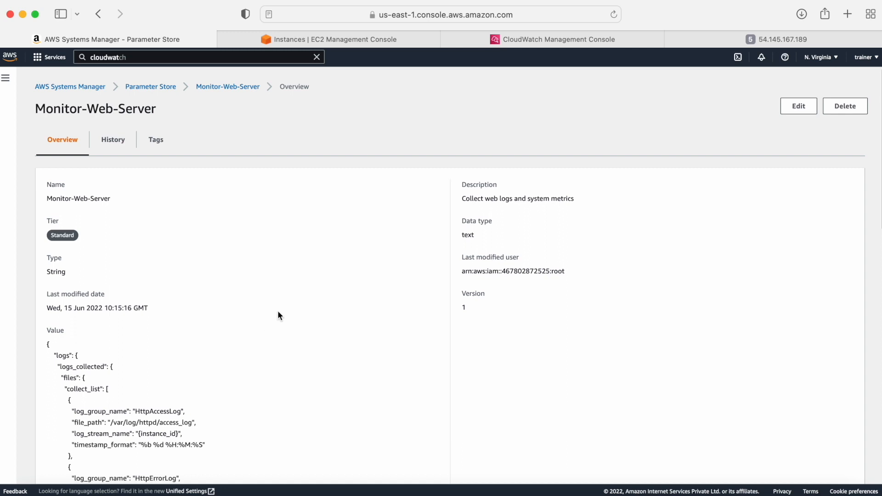
- Leave the parameter's details, check the run command notes in Visual Studio Code, and open Run Command in Systems Manager in Safari
click(151, 87)
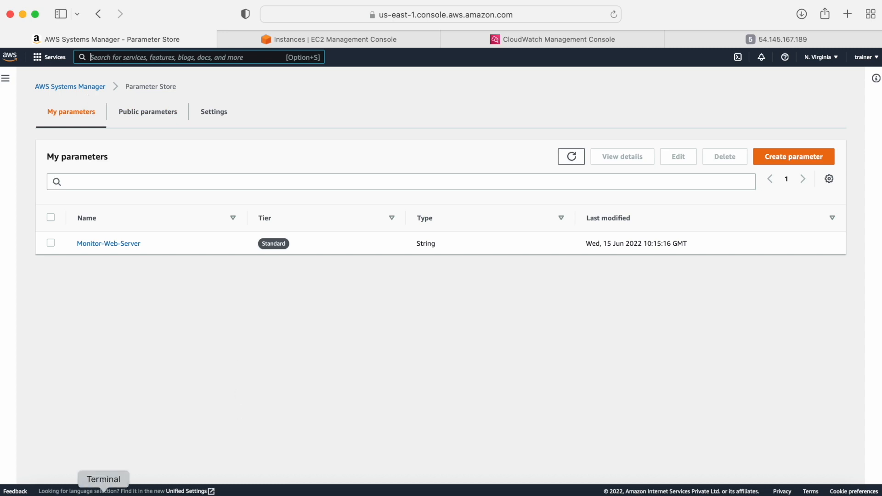
click(71, 489)
scroll(181, 389, down, 3)
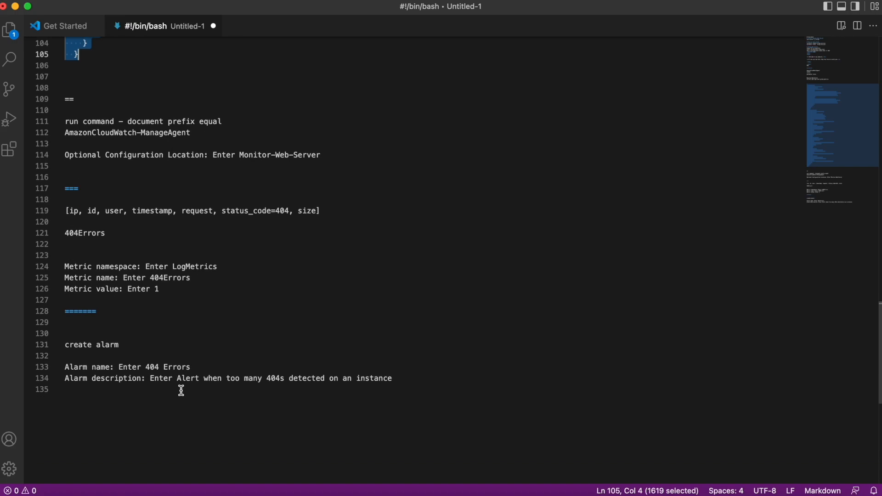
scroll(181, 388, up, 2)
key(super+Tab)
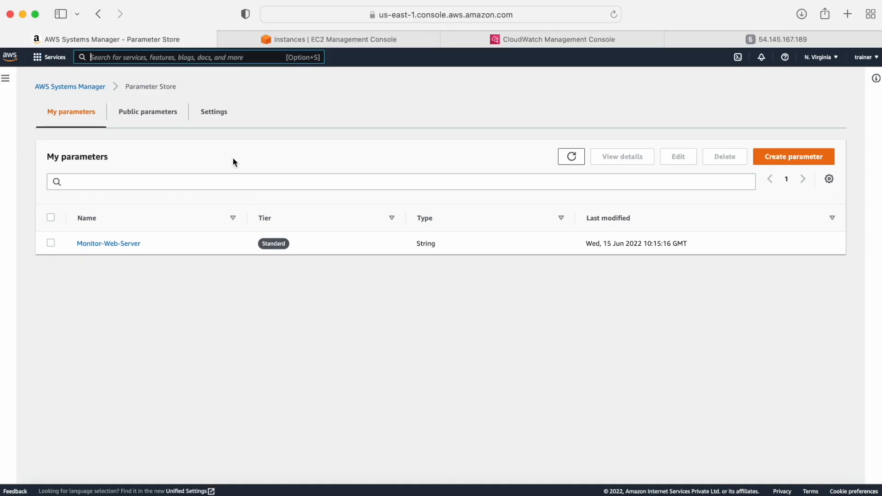
click(59, 88)
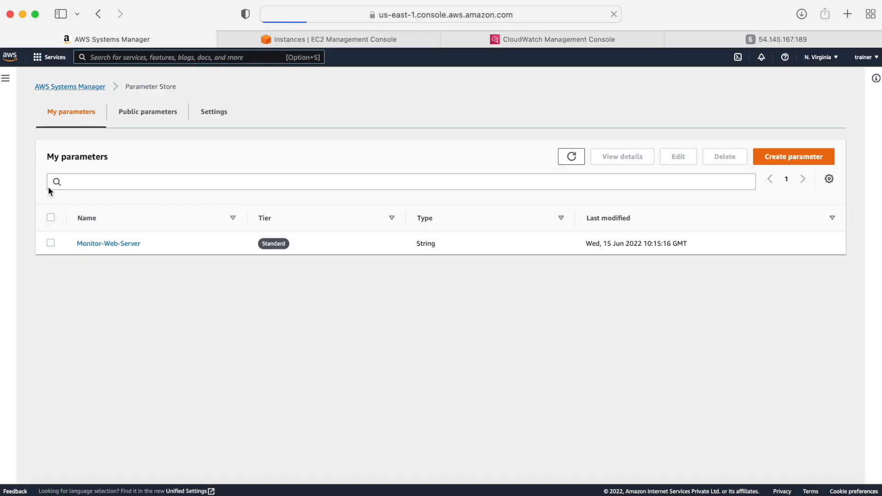
scroll(52, 355, down, 4)
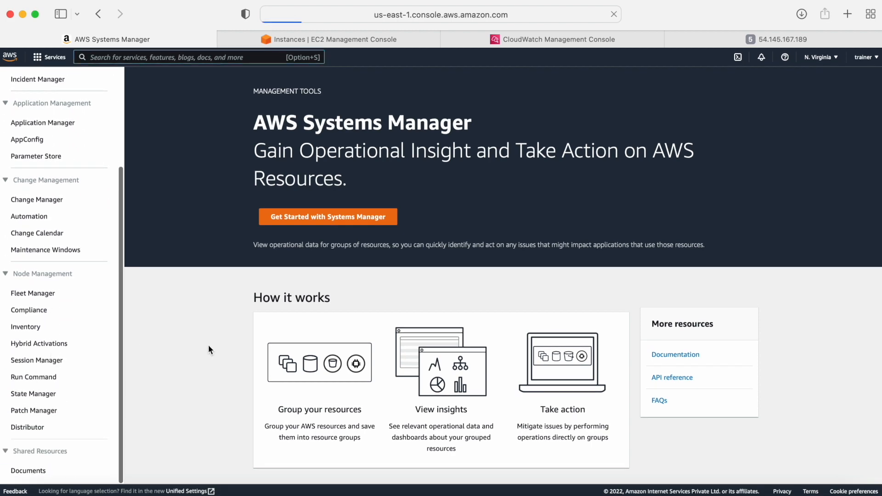
- Copy the document name AmazonCloudWatch-ManageAgent from the notes in Visual Studio Code and return to Safari
key(super+Tab)
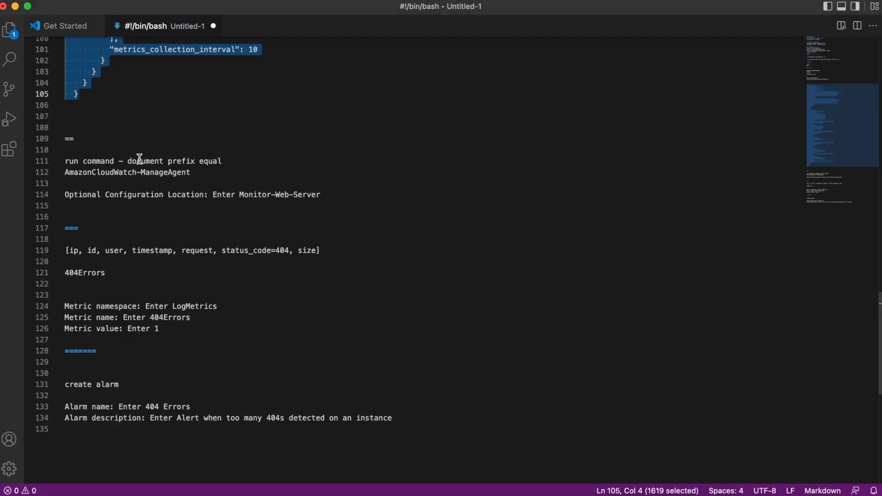
drag(65, 174, 192, 174)
key(super+c)
key(super+Tab)
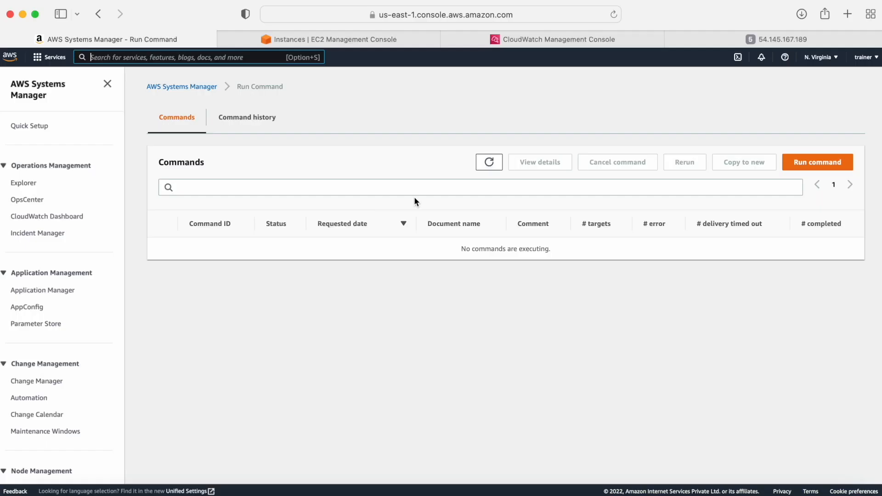
- Start a new command, search the command documents for AmazonCloudWatch-ManageAgent, and select that document
click(796, 169)
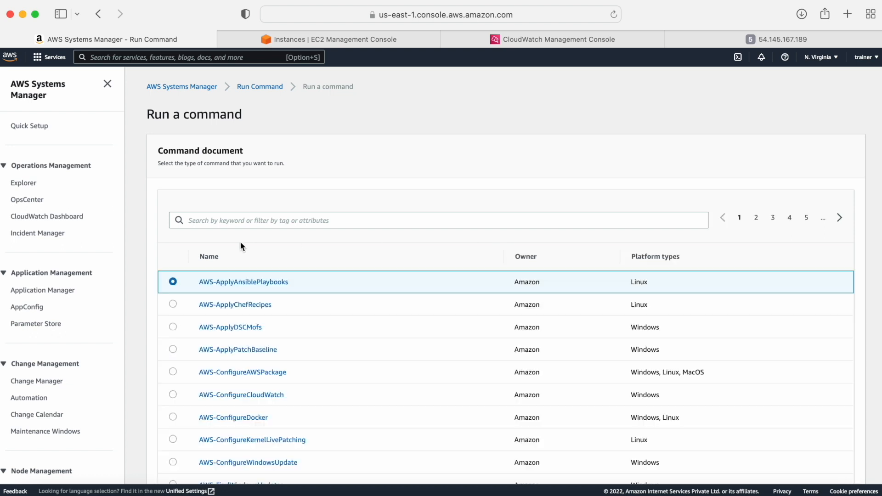
click(228, 221)
key(super+v)
key(Return)
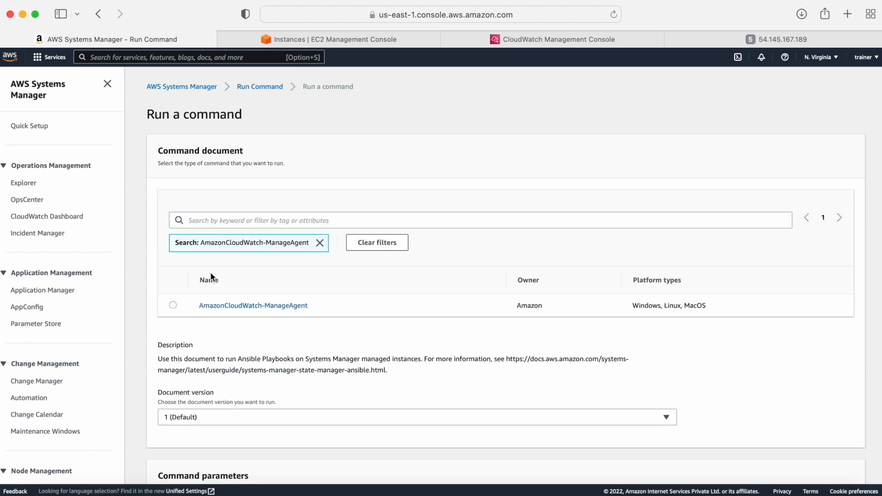
click(174, 305)
- Keep the configure action in the command parameters and set the Optional Configuration Location to Monitor-Web-Server
scroll(315, 260, down, 5)
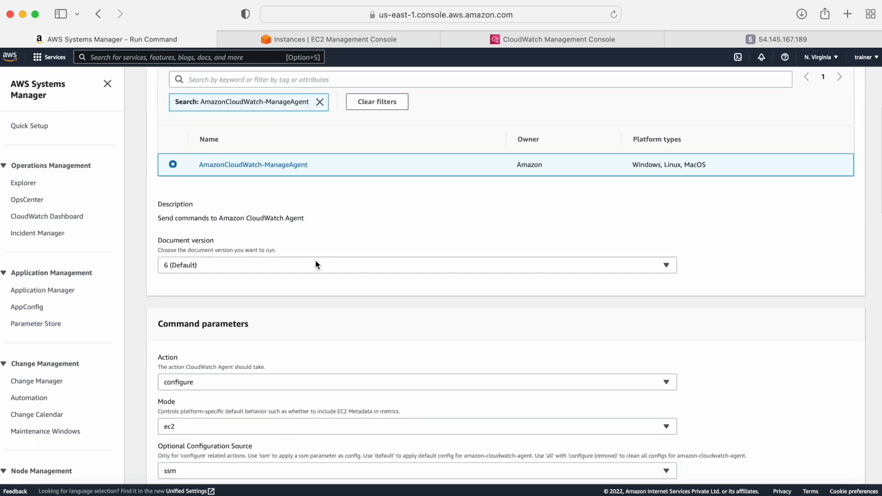
scroll(315, 265, down, 2)
click(205, 224)
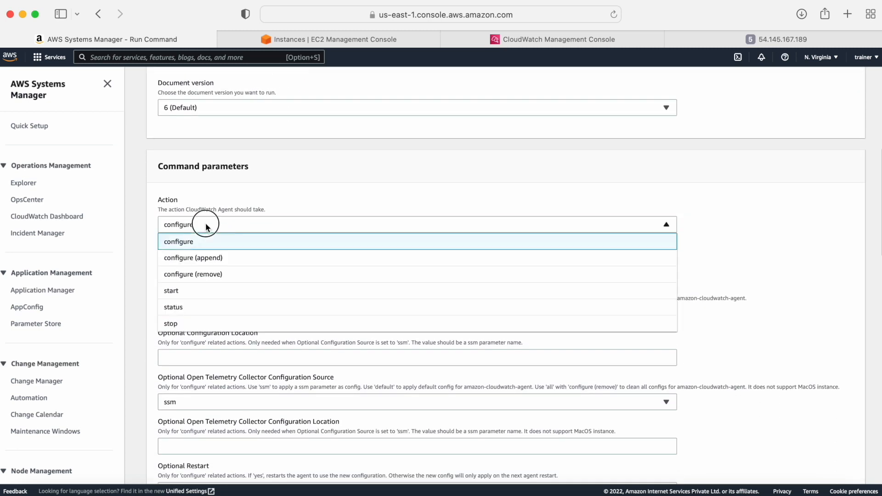
click(310, 244)
scroll(306, 244, down, 2)
click(173, 273)
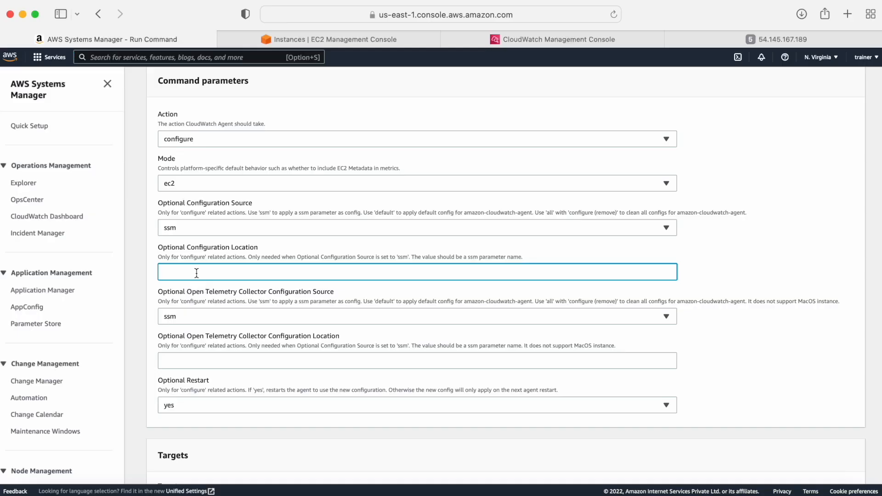
text(Monitor-Web-Server)
- Open Parameter Store in a separate tab, check the parameter's name against the configuration location, and return to the Run Command form
scroll(33, 284, down, 3)
right_click(33, 274)
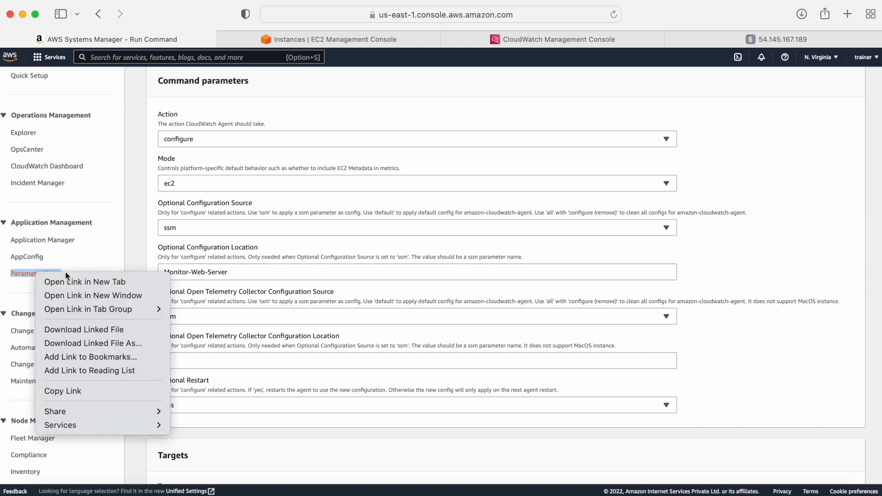
click(67, 281)
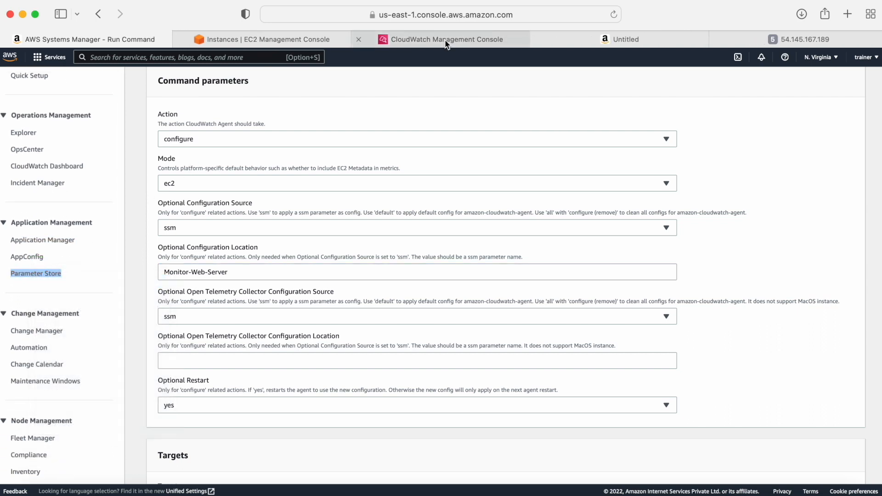
click(648, 38)
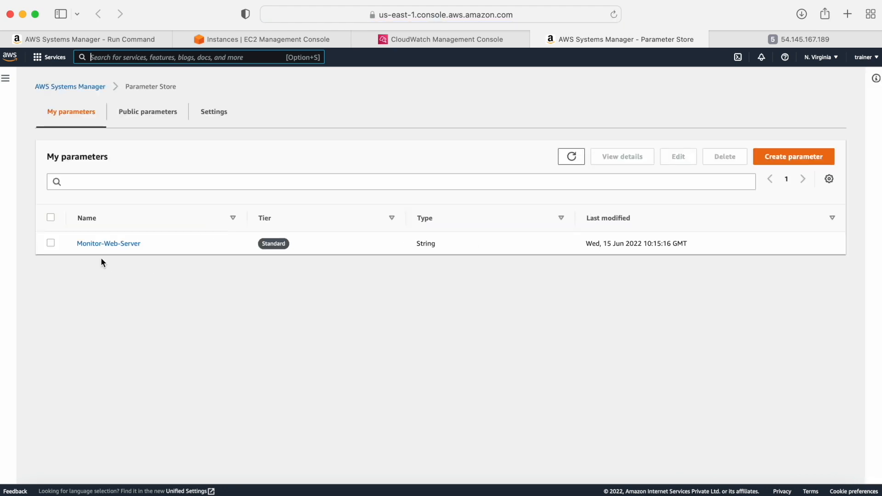
drag(157, 245, 87, 249)
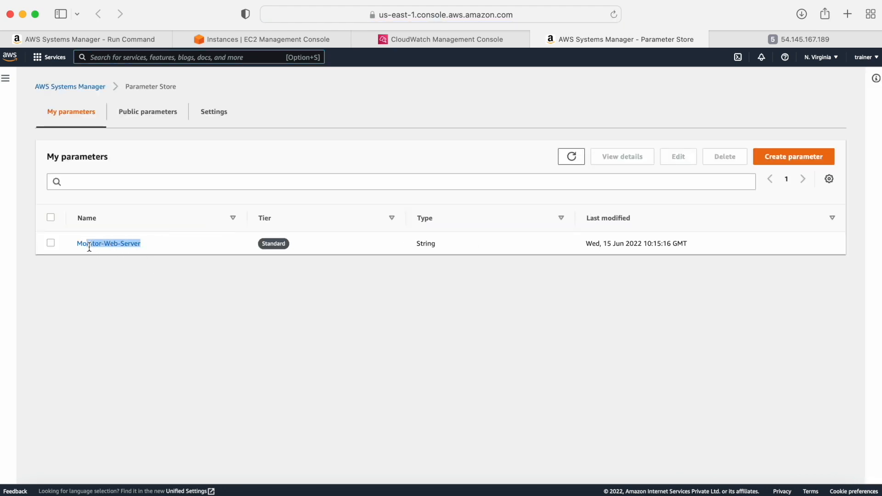
click(141, 247)
click(132, 40)
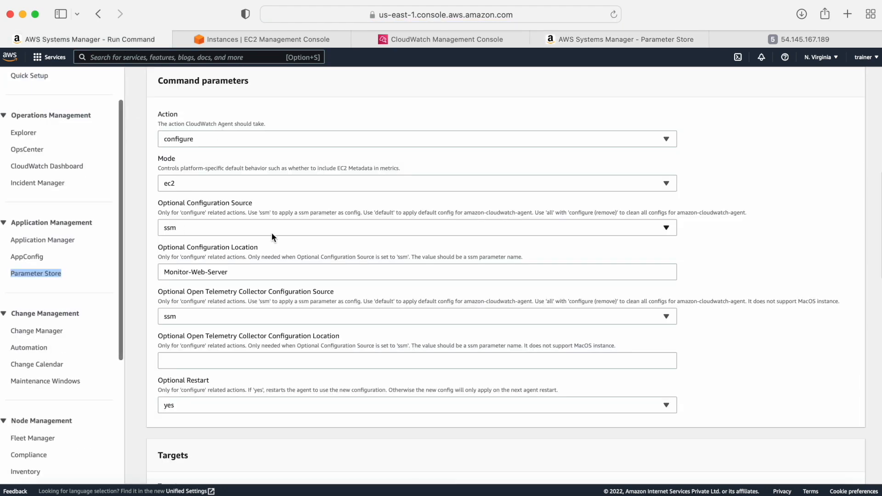
- Set the command's targets to manually chosen instances and select the monitoring-demo instance
scroll(220, 272, down, 5)
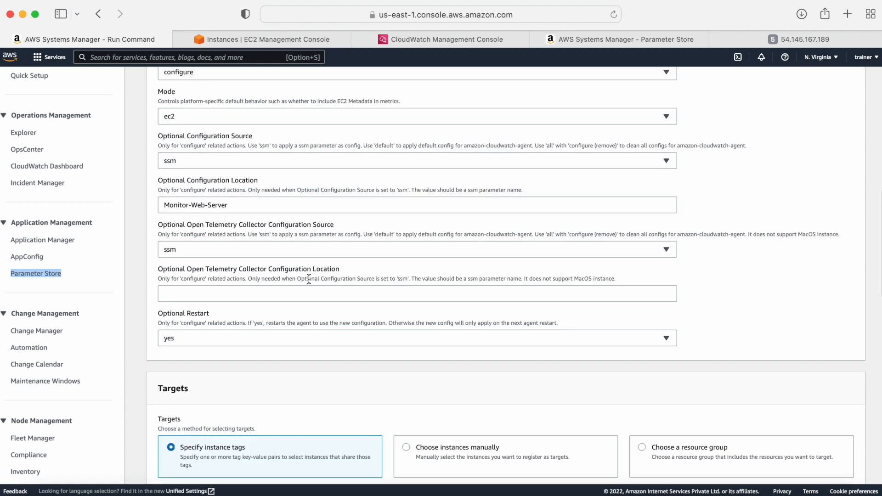
scroll(234, 239, down, 1)
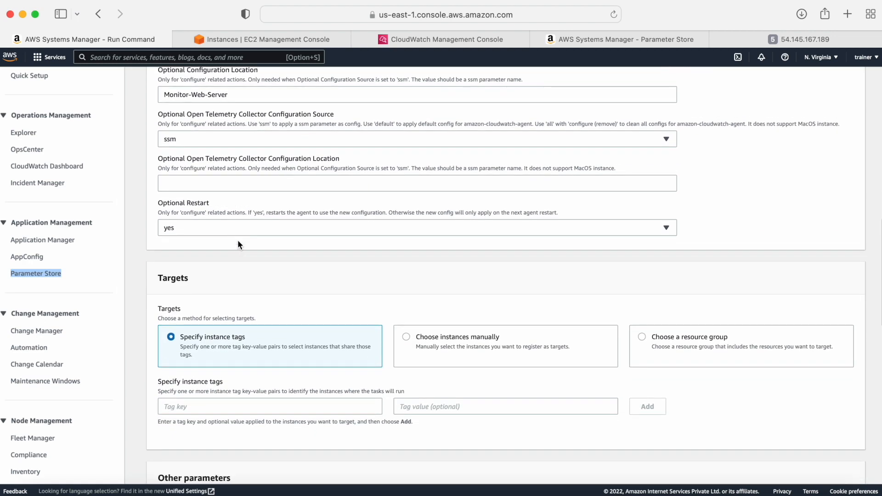
click(419, 342)
scroll(468, 354, down, 5)
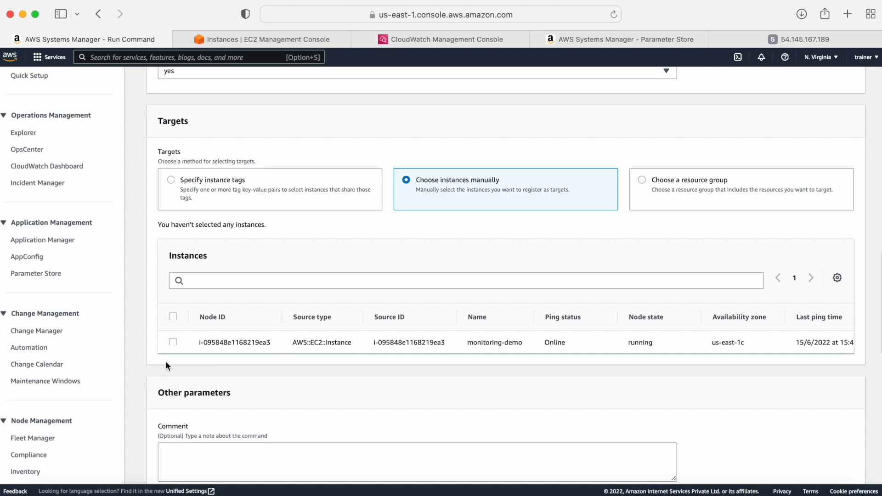
click(170, 343)
- Disable writing the command output to an S3 bucket and run the command
scroll(348, 356, down, 10)
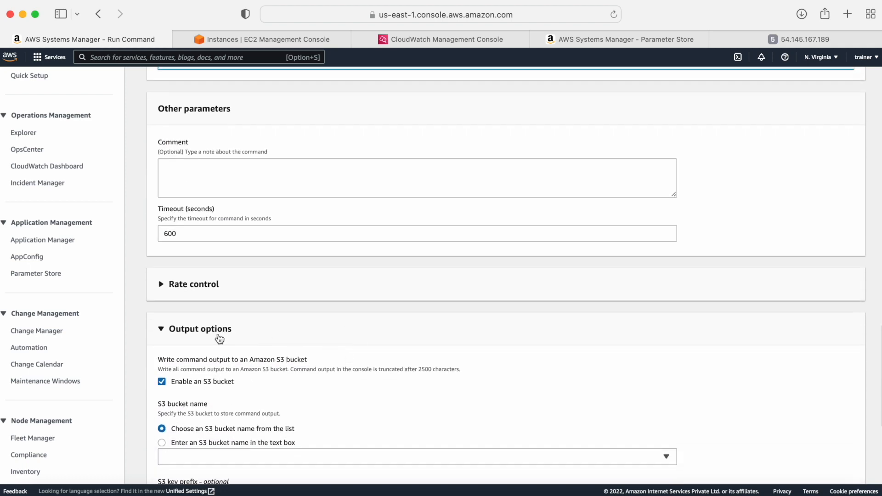
click(162, 382)
scroll(341, 386, down, 3)
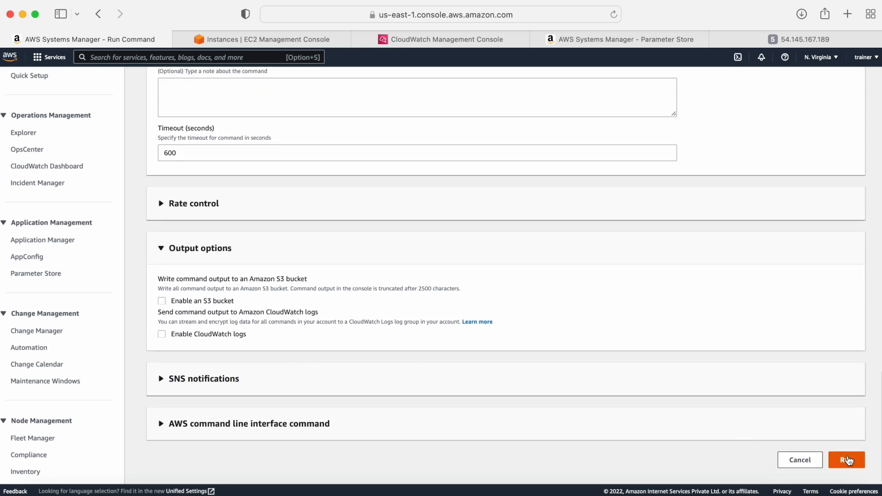
click(850, 460)
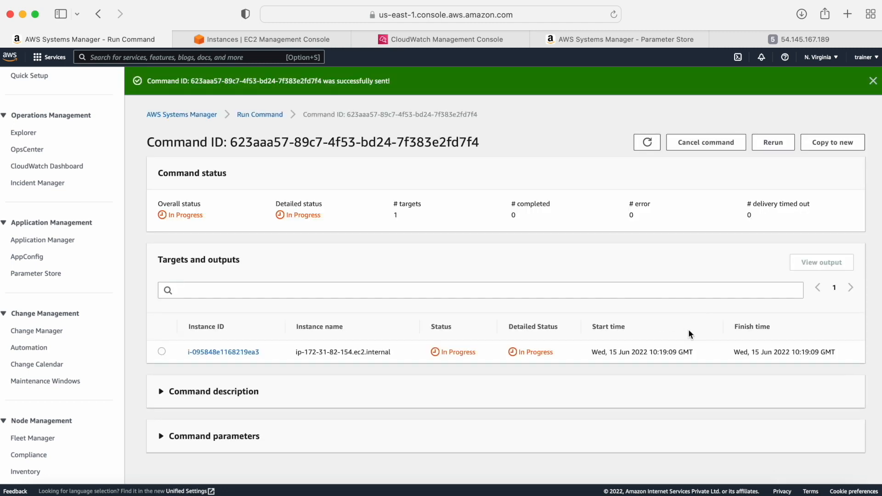
- Refresh the command's status, open the target instance's output, and read the Step 1 output and status
click(647, 142)
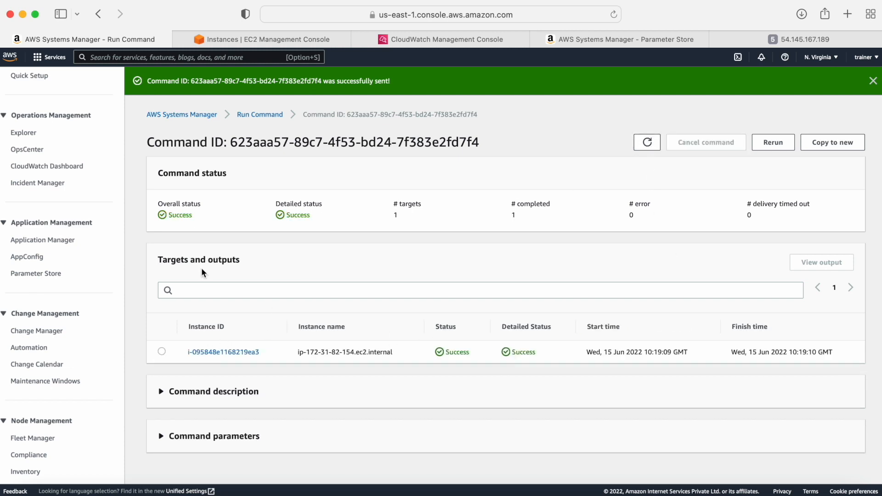
click(201, 352)
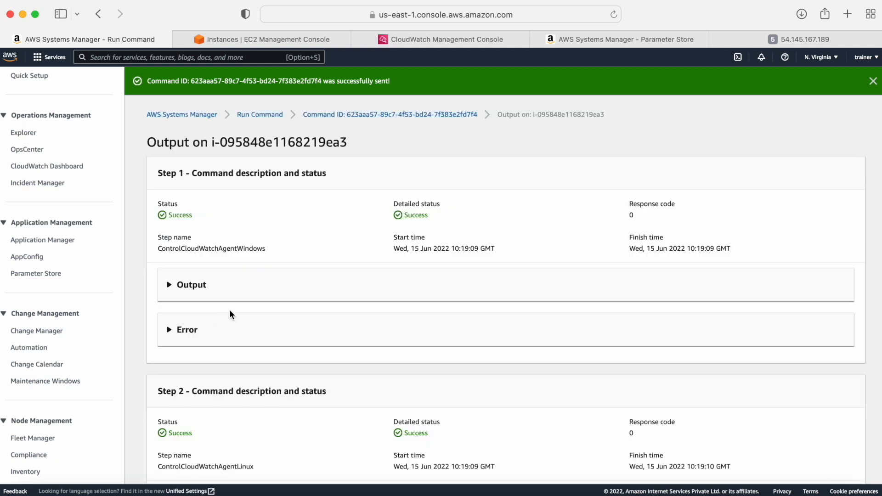
click(168, 285)
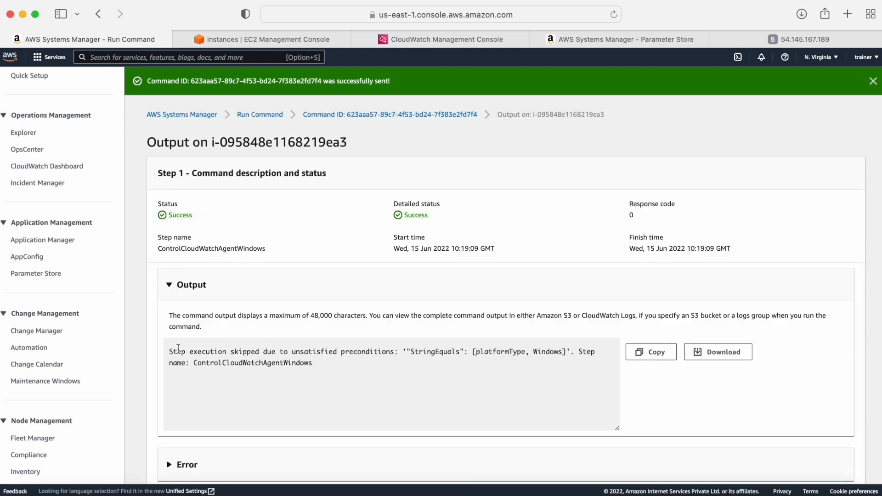
double_click(555, 350)
drag(201, 219, 168, 215)
- Return to the Run Command list and check the Untitled-1 notes for the metric filter and alarm values
click(258, 115)
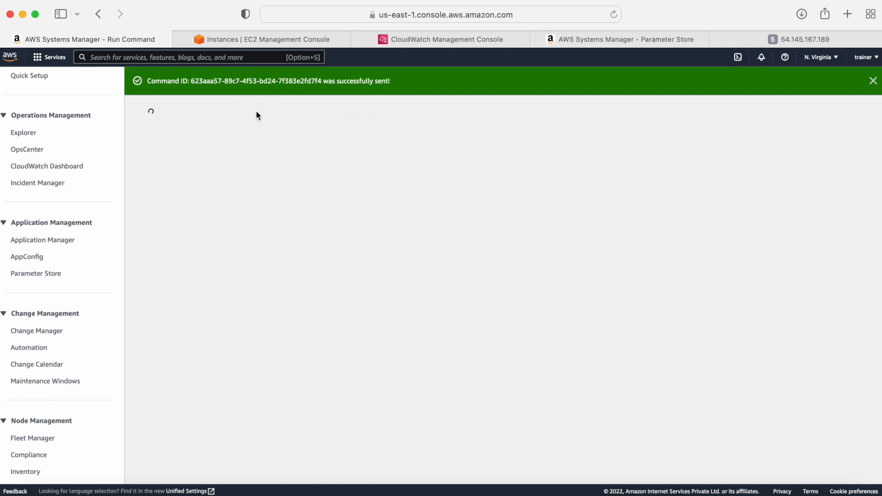
key(super+Tab)
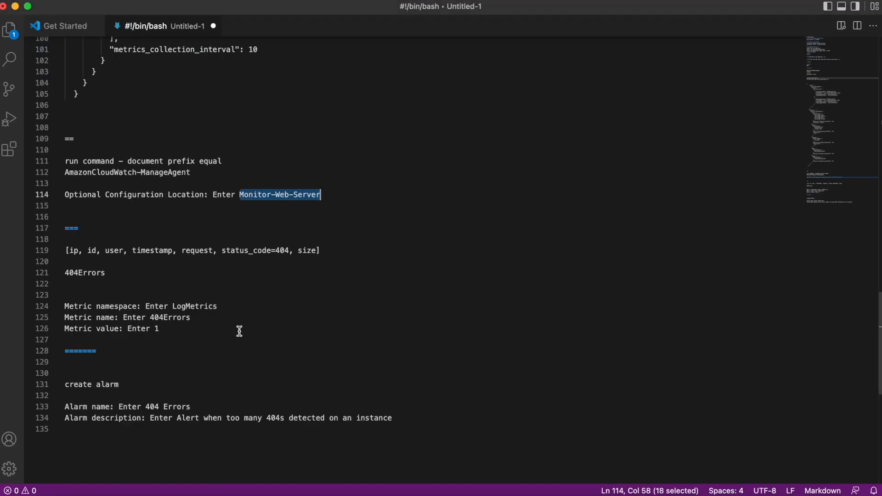
scroll(210, 328, down, 2)
key(super+Tab)
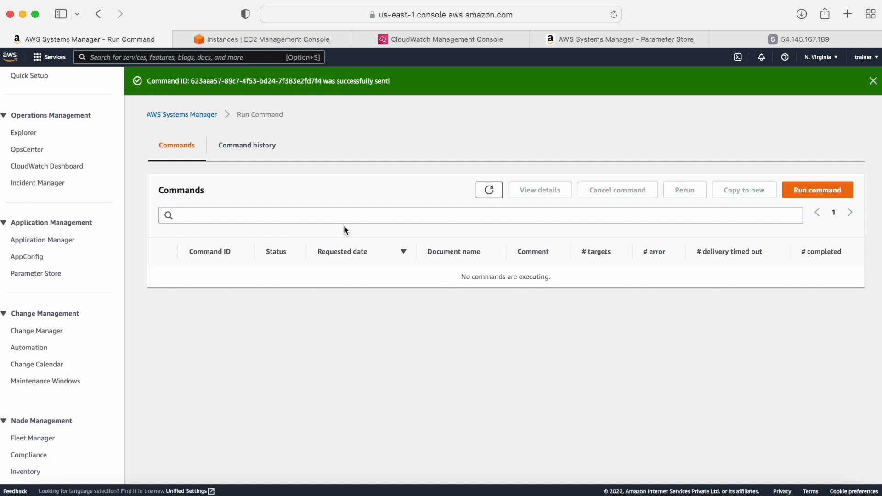
- List the log groups in the CloudWatch console and open the HttpErrorLog group
click(409, 39)
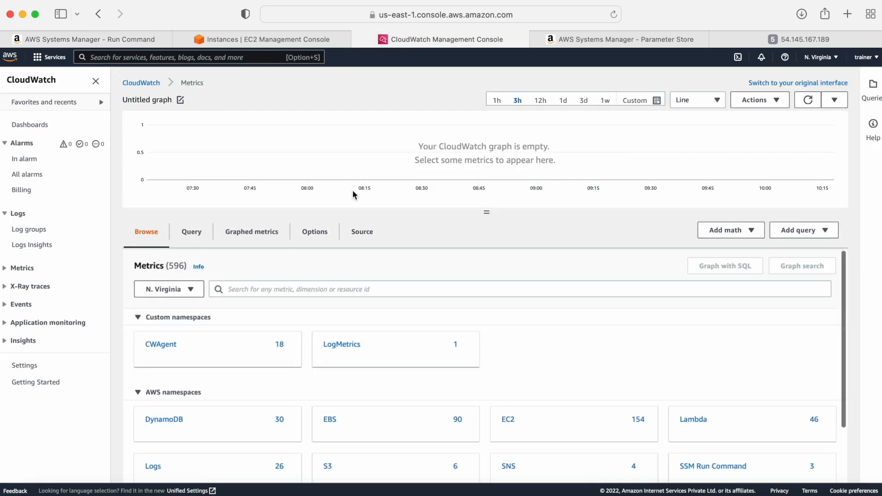
click(30, 229)
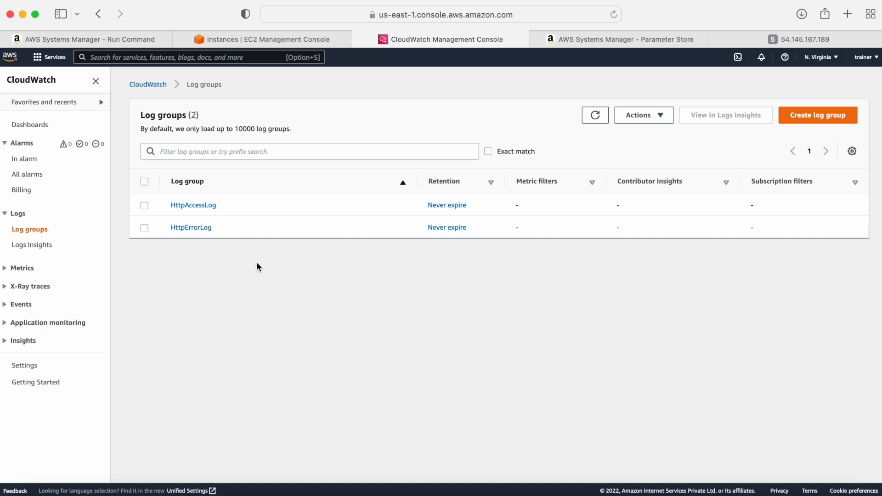
click(186, 229)
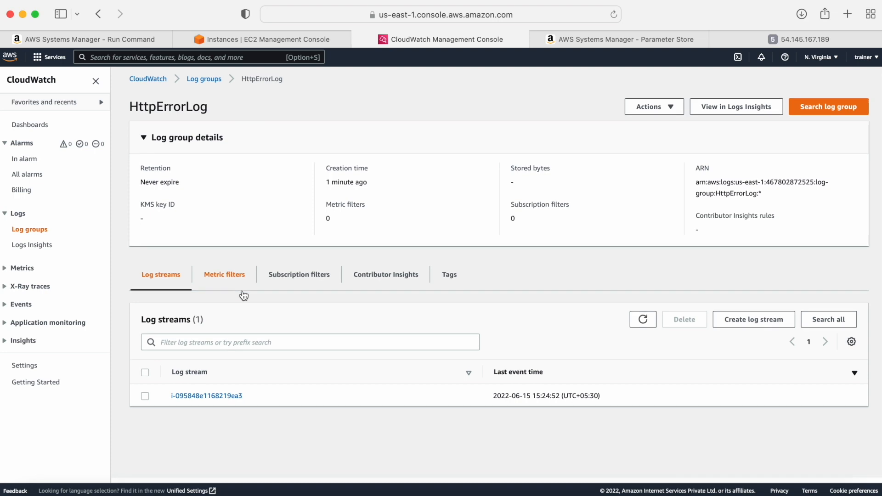
- Compare the HttpErrorLog stream's name with the monitoring-demo instance ID in EC2, and open that stream's log events
drag(243, 398, 223, 399)
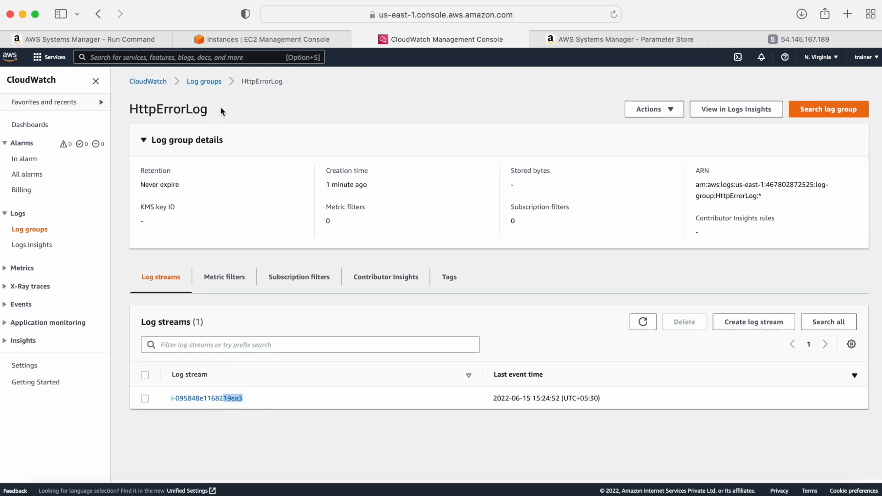
click(230, 36)
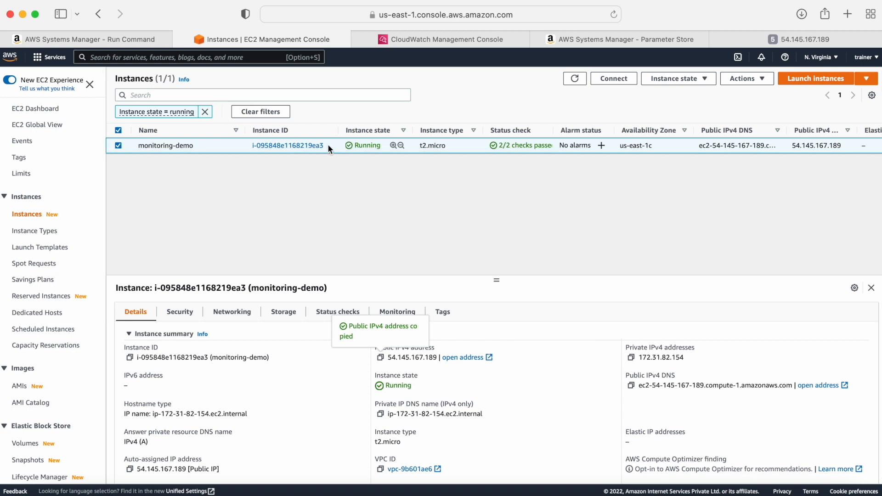
click(458, 39)
click(232, 399)
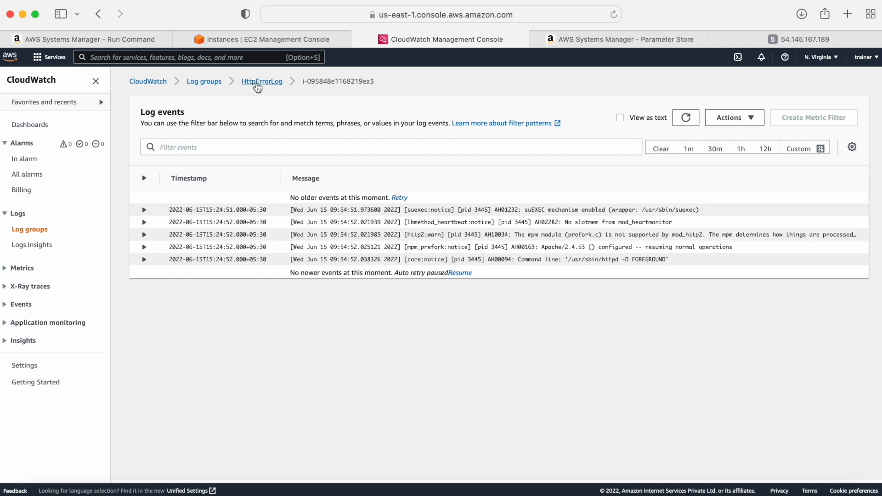
- Go back to the log groups and open the instance's log stream in HttpAccessLog
click(257, 81)
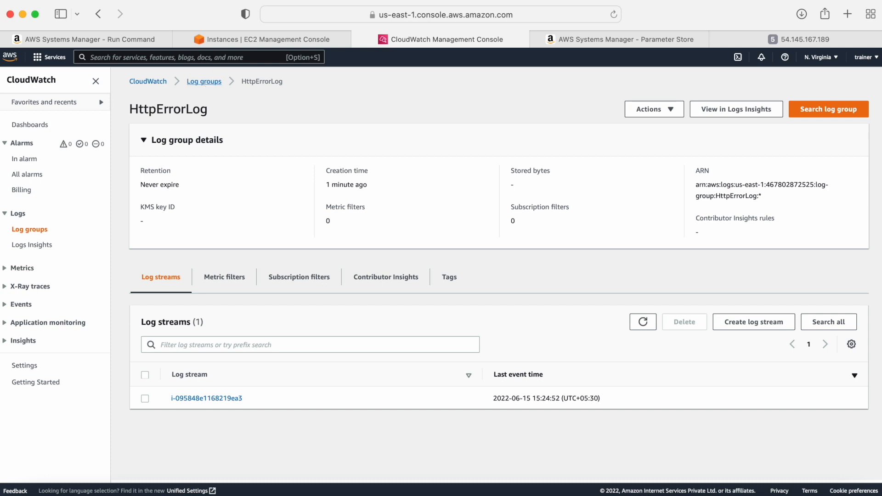
click(204, 81)
click(195, 203)
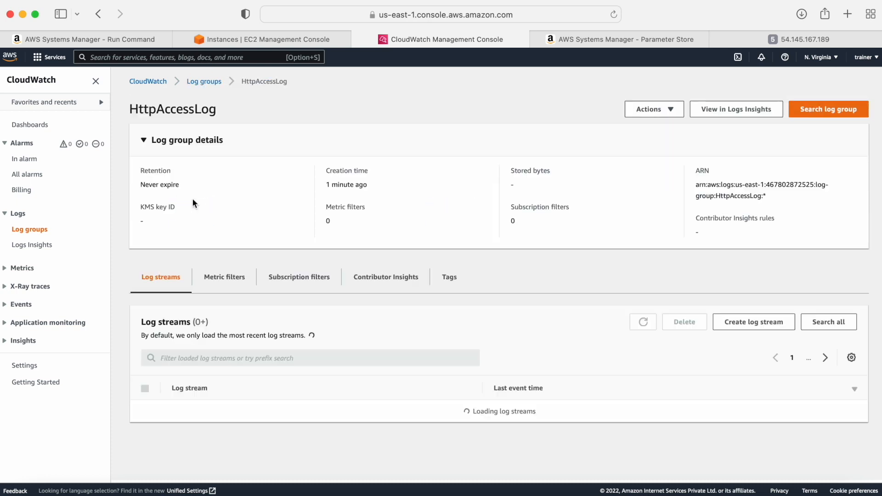
click(205, 399)
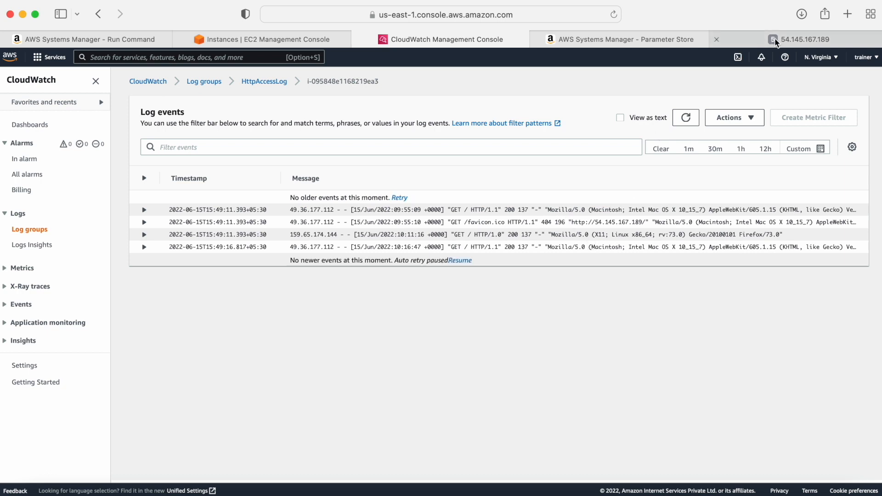
- Request the nonexistent page /step on the web server's site to generate a 404 error
click(732, 33)
click(513, 14)
click(448, 15)
text(/stop)
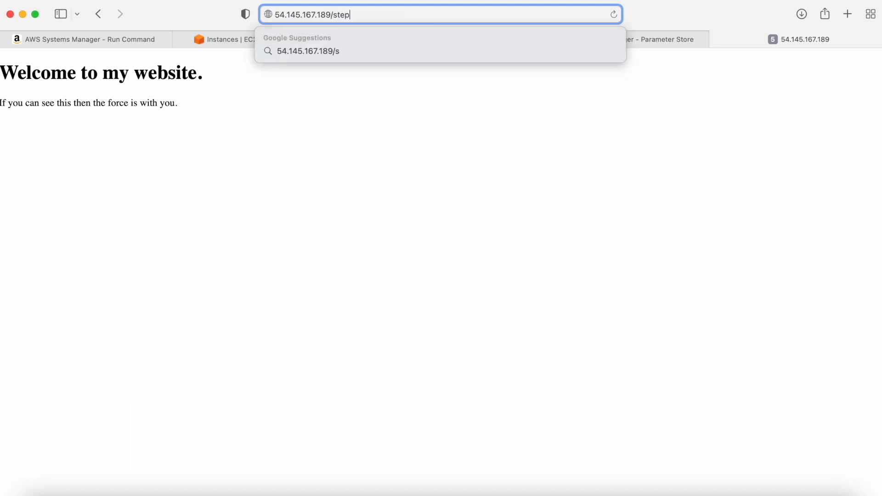
key(Return)
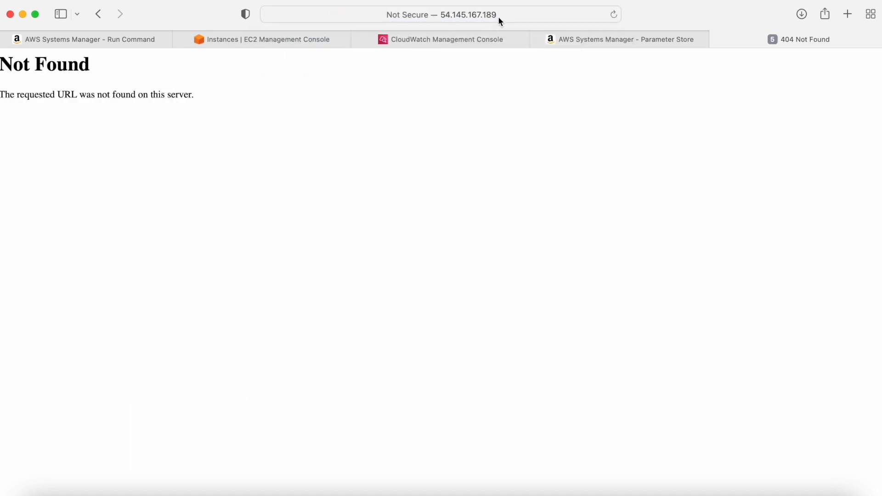
- Request a second nonexistent page, /error, on the web server's site
click(500, 16)
click(439, 12)
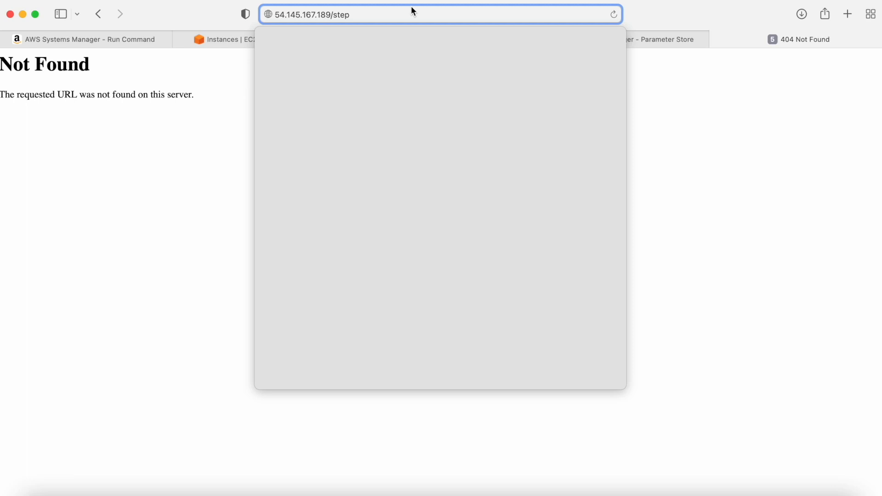
key(BackSpace)
key(BackSpace)
key(BackSpace)
text(erver)
key(Return)
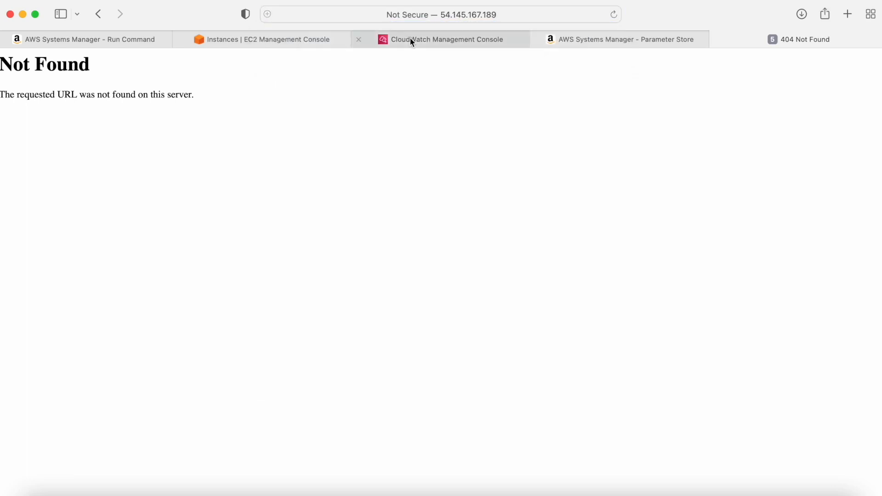
- Return to the HttpAccessLog stream in CloudWatch and refresh its log events
click(83, 37)
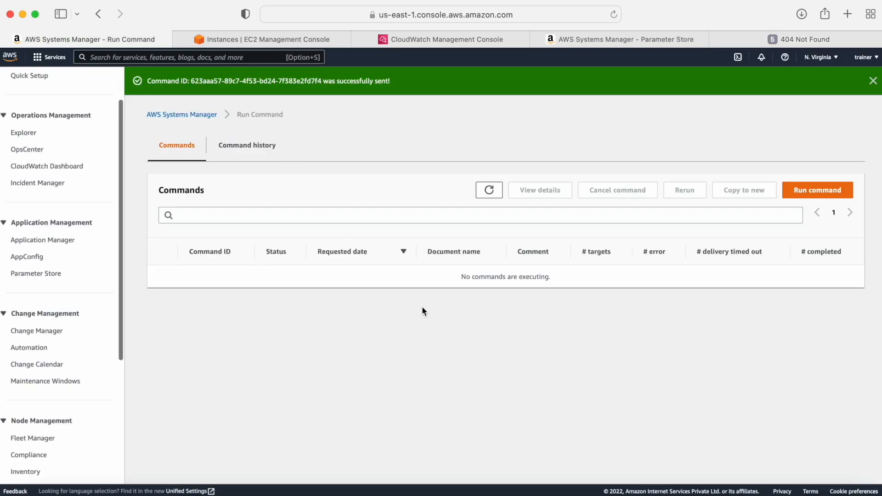
click(432, 42)
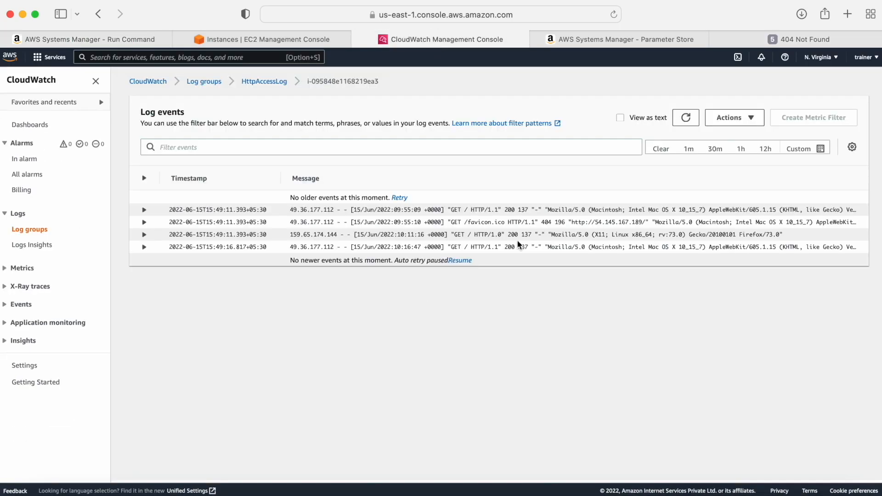
click(685, 118)
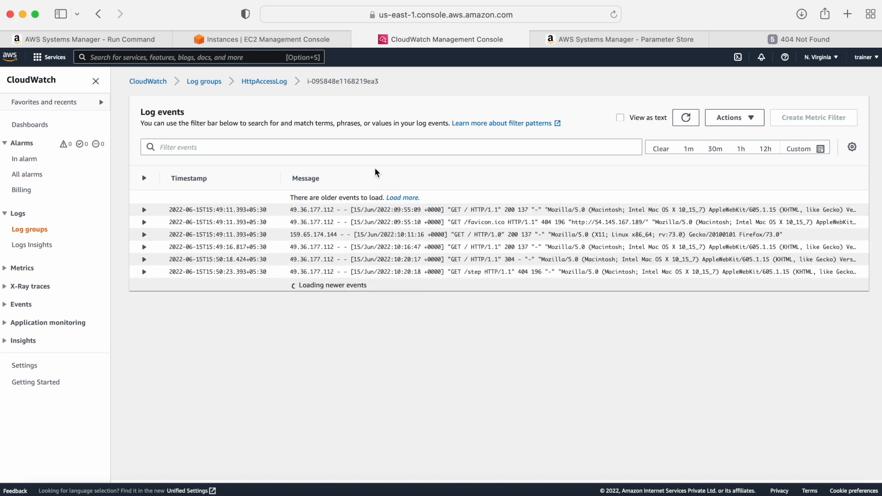
- Try filtering the HttpAccessLog events by "stat" and by "start"
click(351, 147)
text(st)
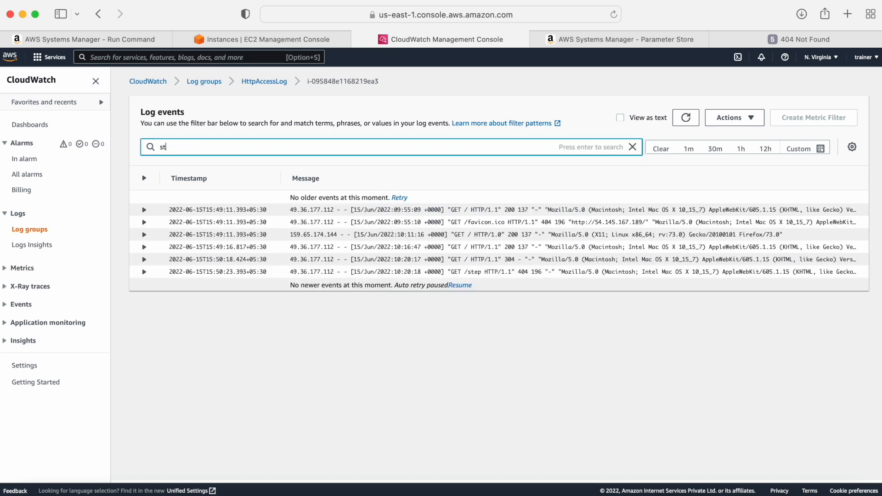
text(at)
key(Return)
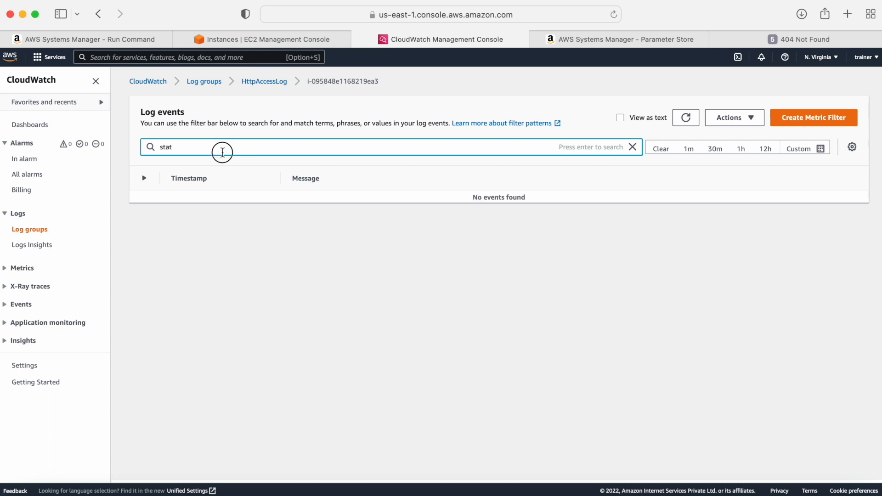
key(Return)
- Go back to the website tab and check the exact paths of the two requested pages
click(744, 40)
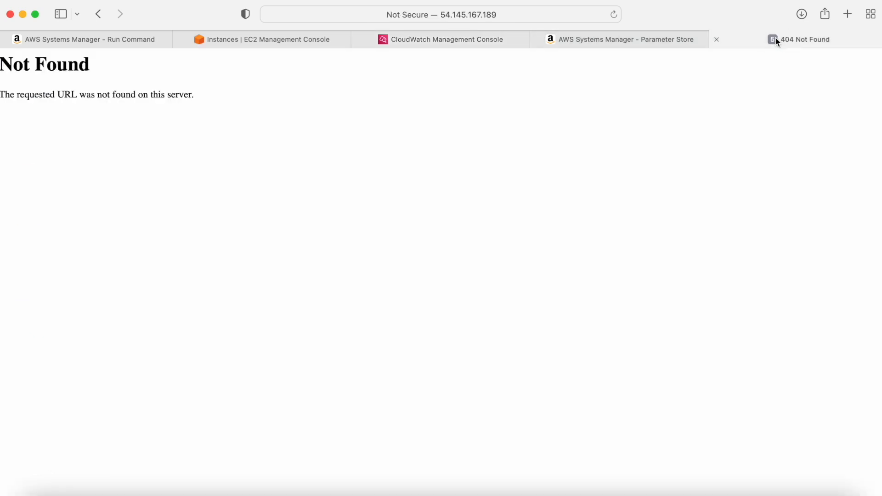
click(512, 15)
click(451, 17)
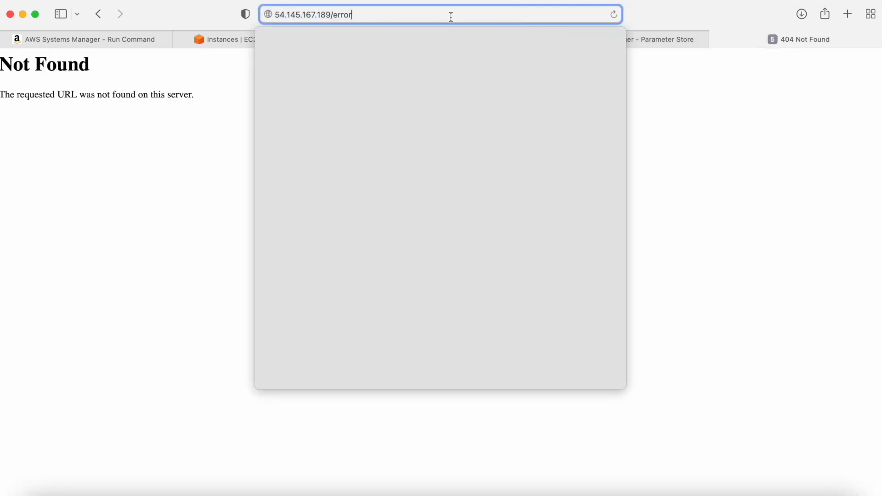
click(97, 15)
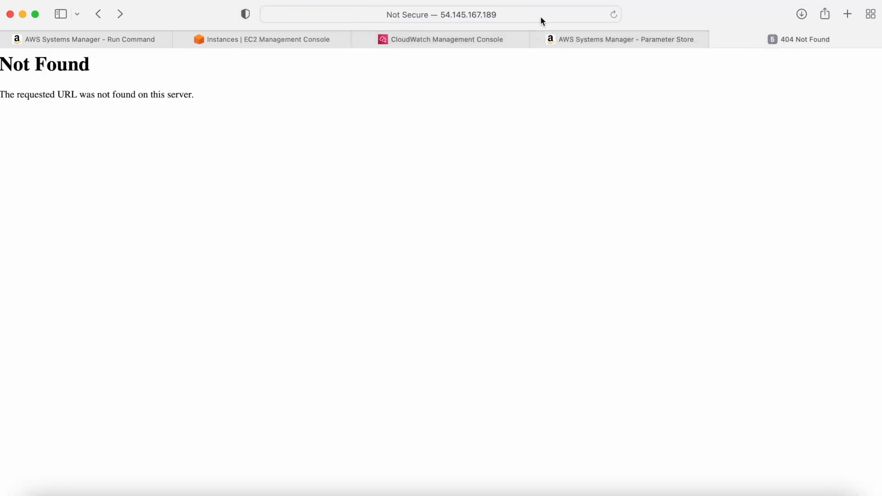
click(533, 15)
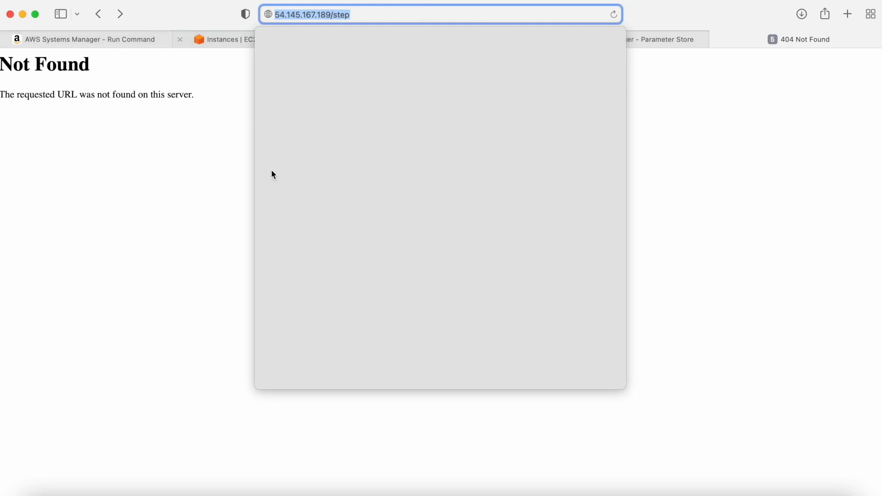
click(229, 270)
click(597, 41)
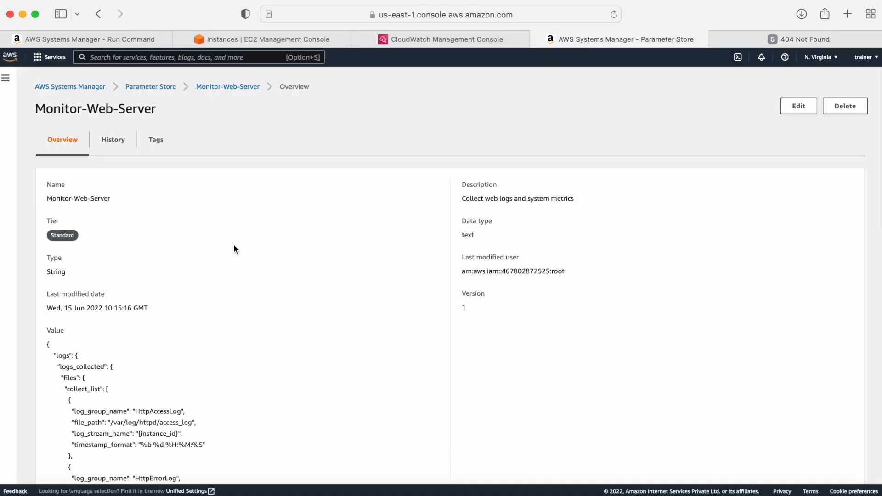
- Filter the HttpAccessLog stream's events by "step"
click(415, 37)
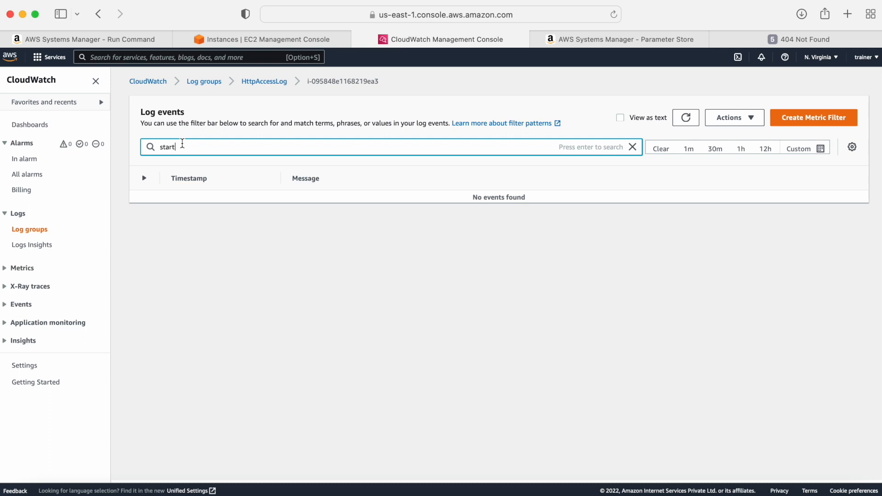
key(BackSpace)
key(BackSpace)
key(BackSpace)
key(Return)
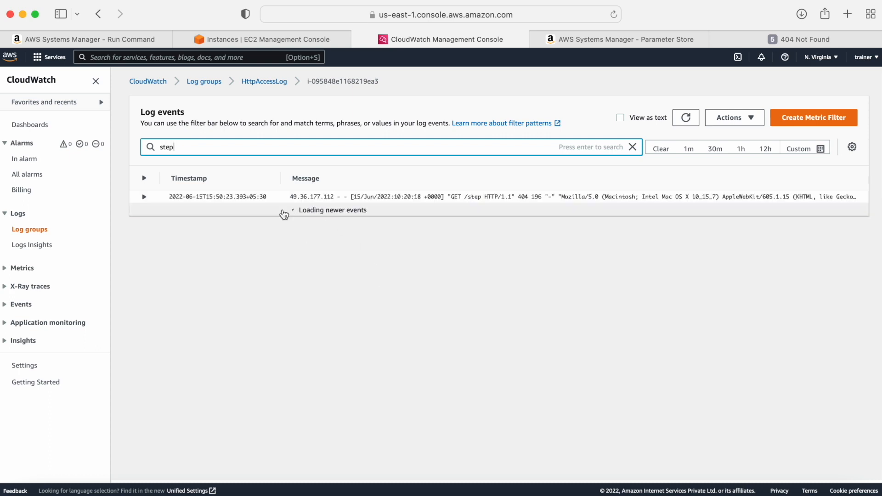
- Expand the filtered log event and examine its timestamp, request and status code
click(144, 197)
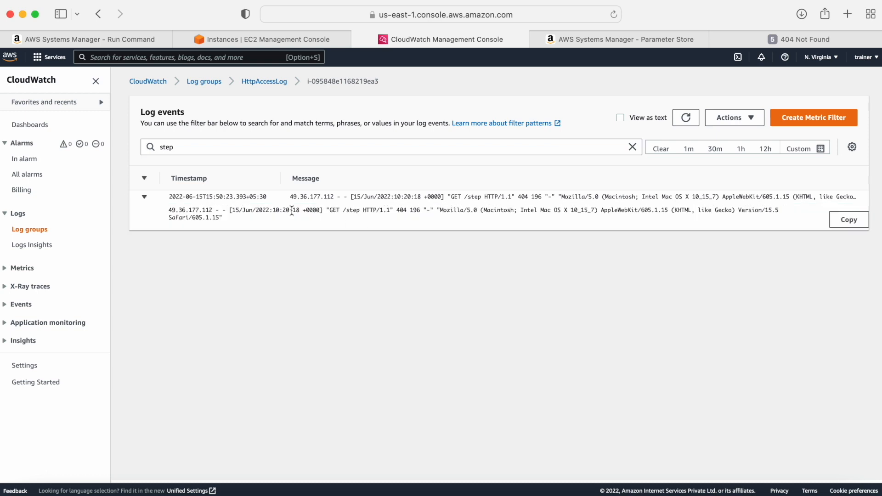
drag(228, 216, 203, 196)
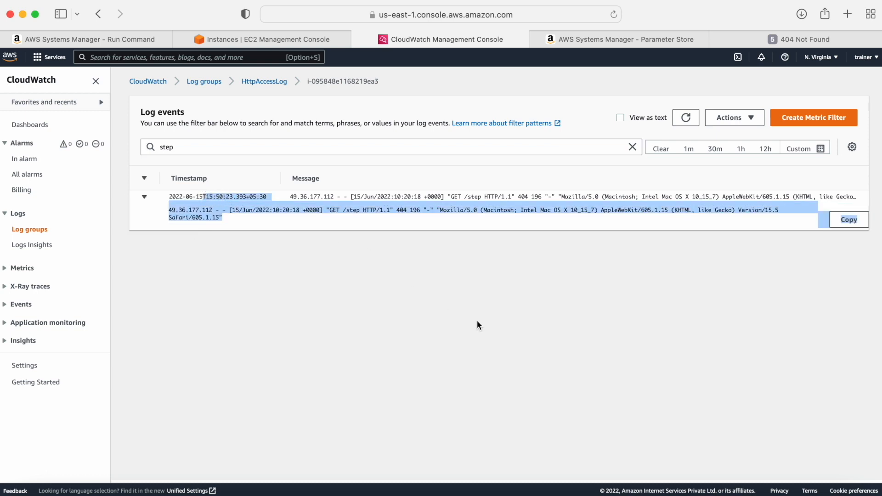
drag(517, 197, 535, 196)
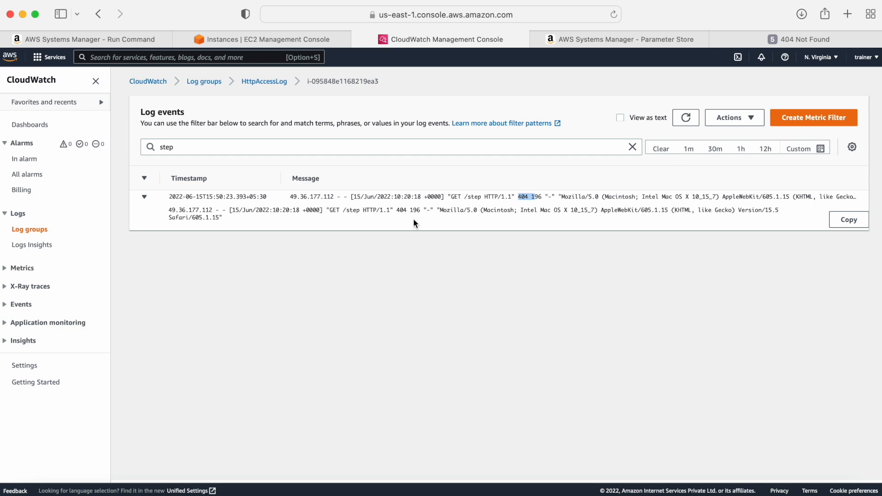
- Return to the log groups list, select HttpAccessLog, review its available actions, and open the group's details
click(36, 229)
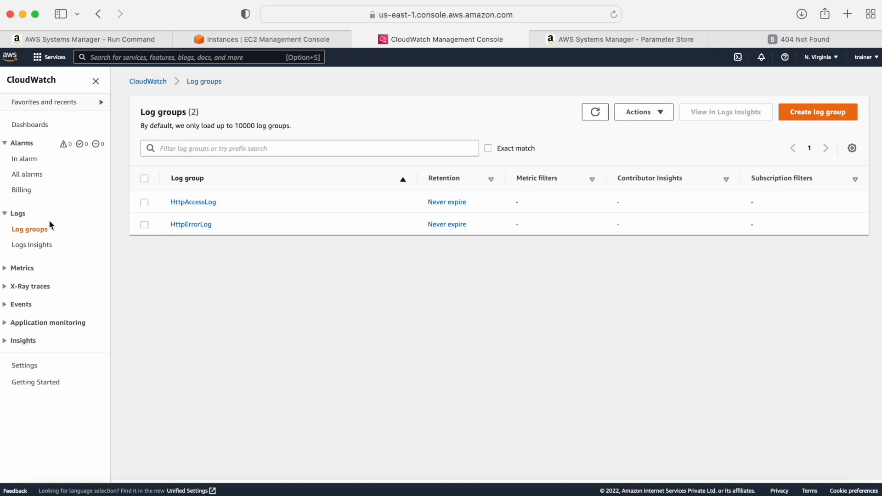
click(144, 202)
click(665, 117)
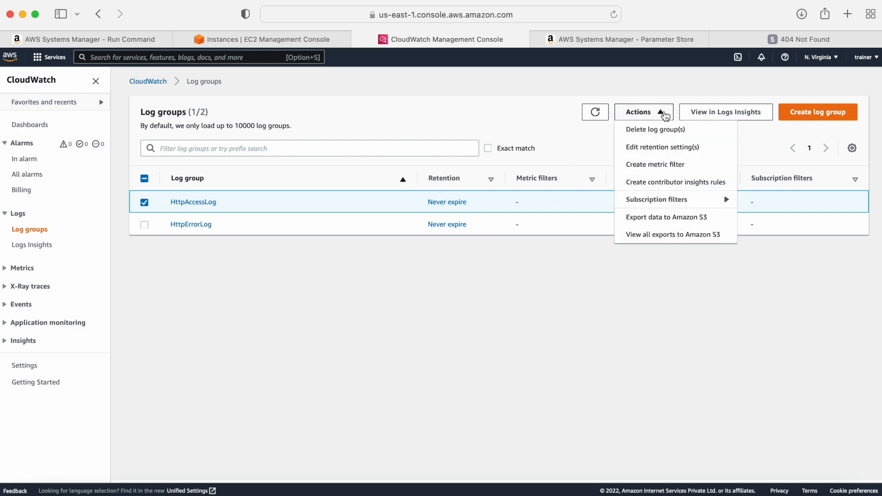
click(633, 295)
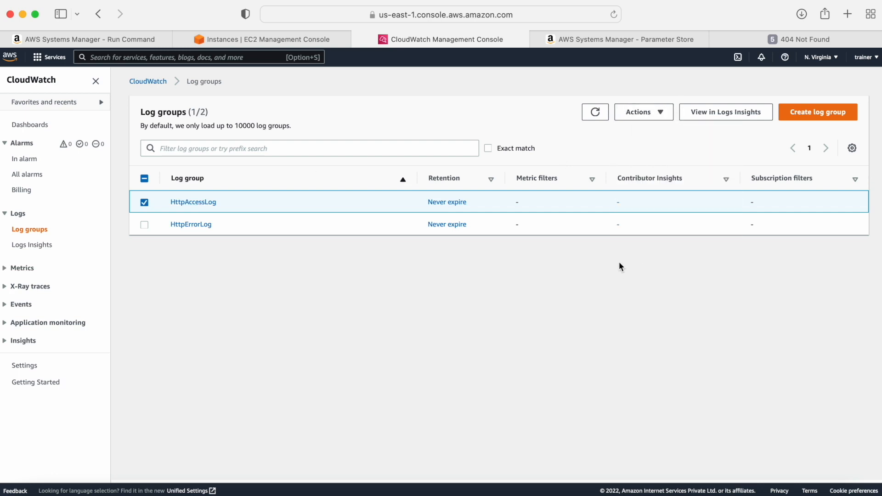
click(207, 203)
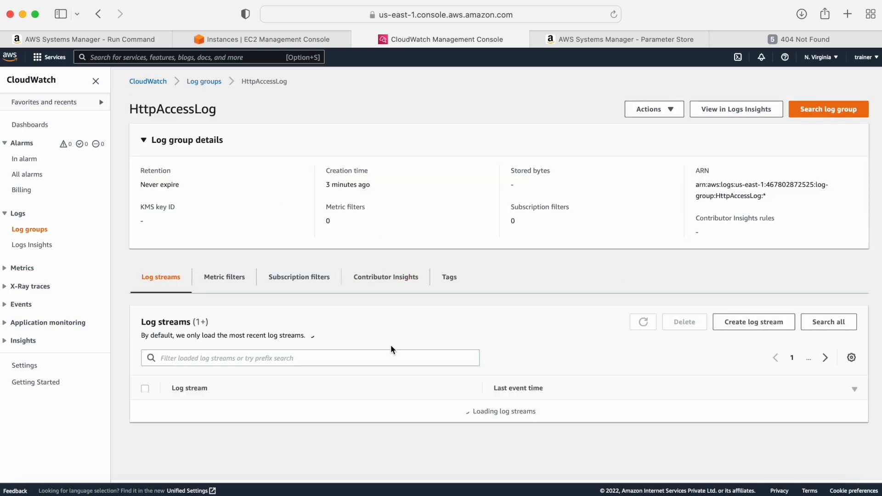
- Start creating a metric filter for the HttpAccessLog log group
click(649, 114)
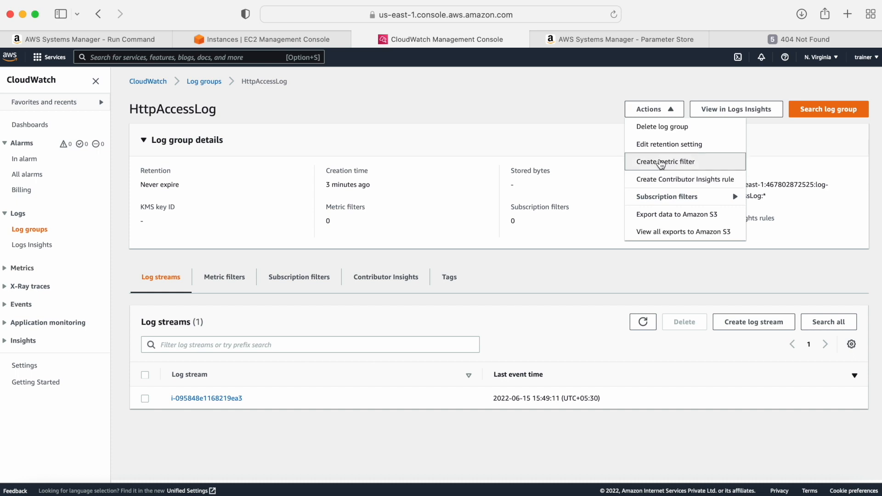
drag(214, 114, 131, 110)
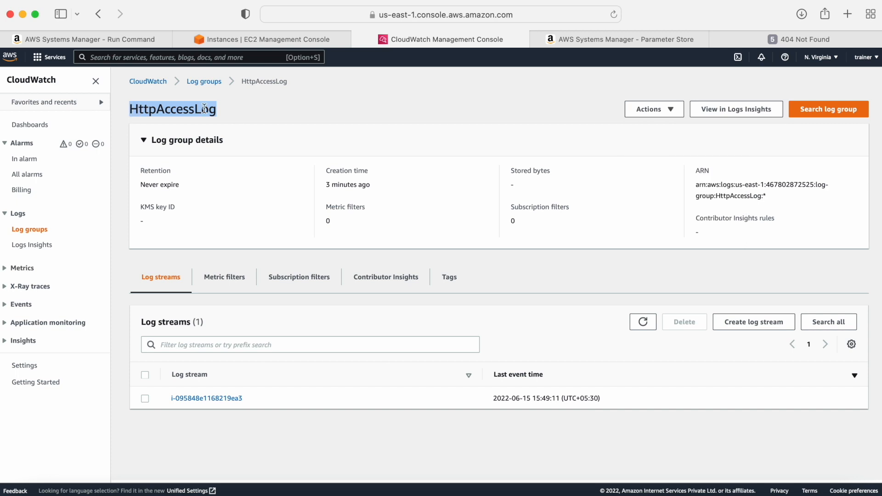
drag(227, 112, 138, 110)
click(663, 113)
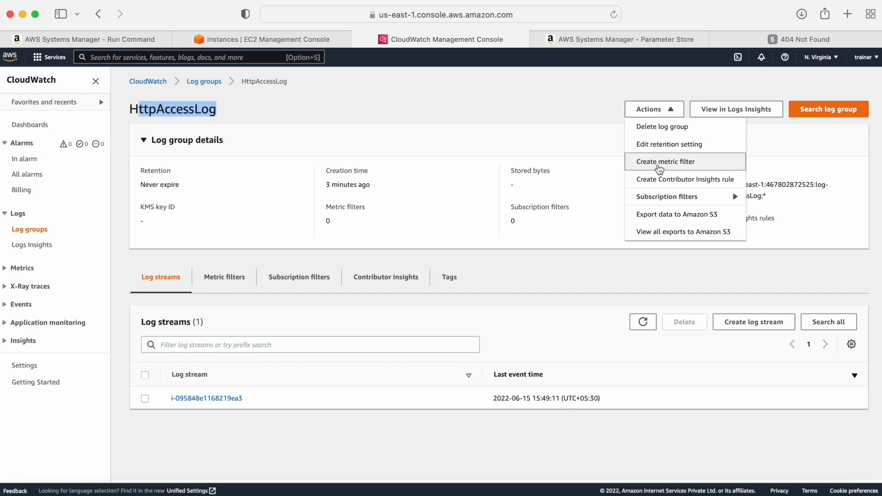
click(660, 170)
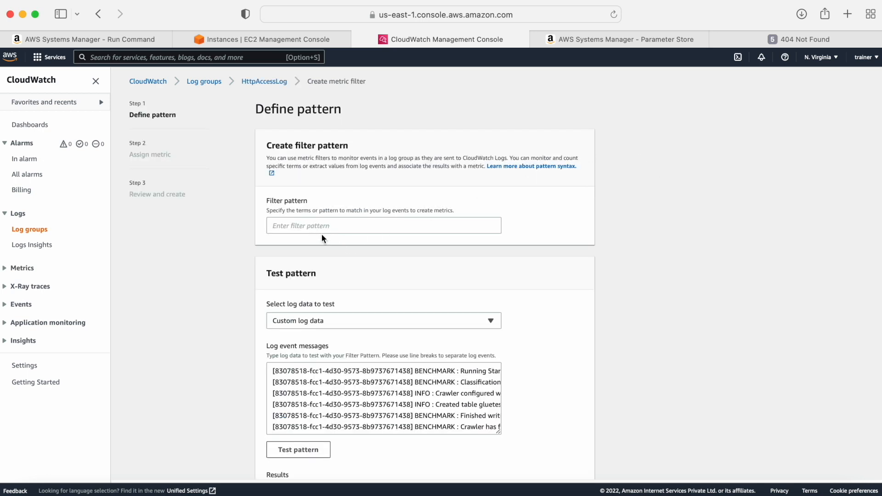
click(300, 224)
click(623, 211)
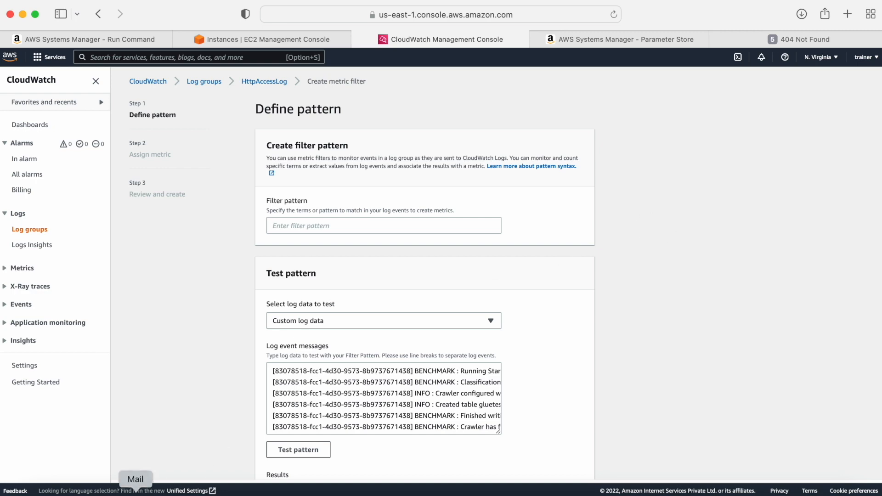
- Switch to Visual Studio Code, copy the pattern [ip, id, user, timestamp, request, status_code=404, size] from the notes, and return to CloudWatch
click(72, 488)
scroll(217, 239, up, 2)
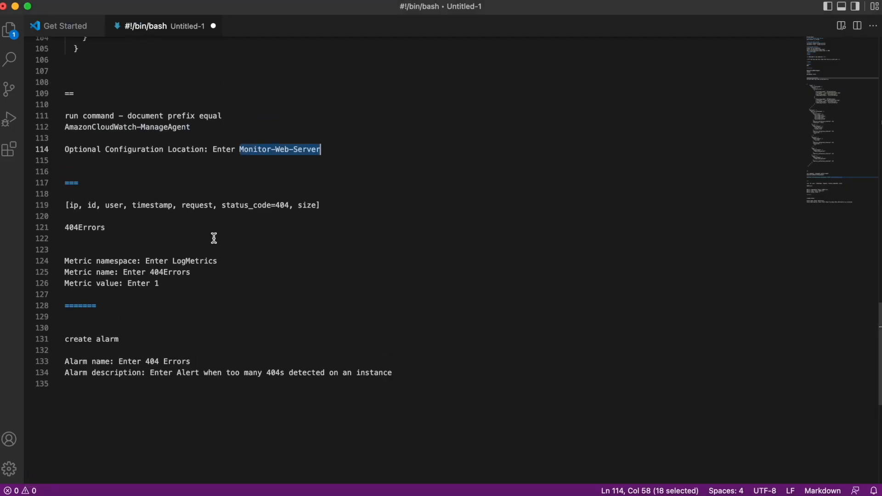
drag(65, 202, 335, 199)
key(super+c)
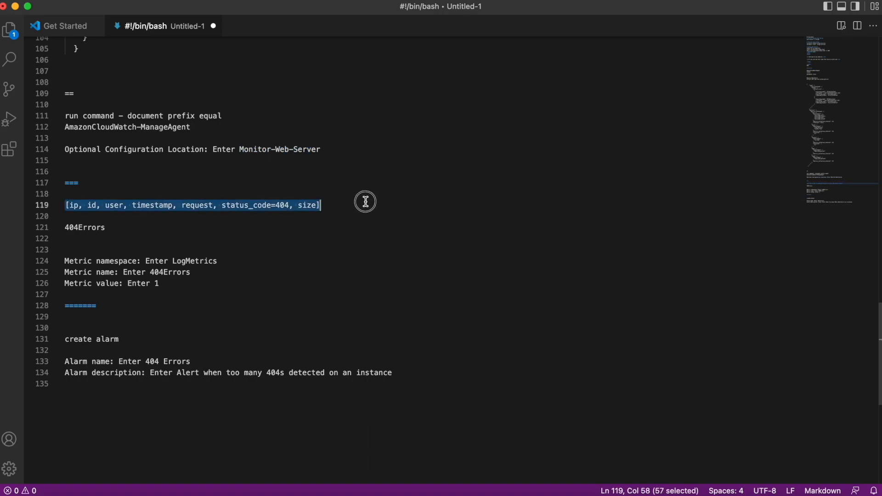
key(super+Tab)
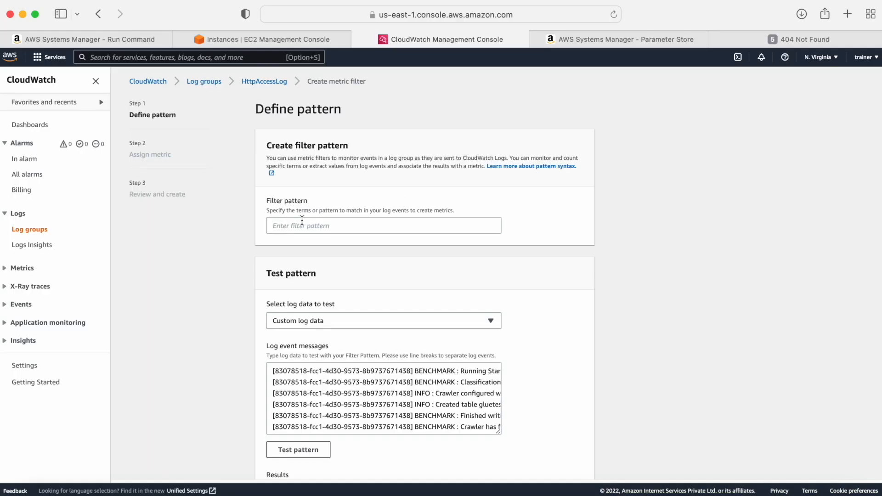
- Paste [ip, id, user, timestamp, request, status_code=404, size] as the metric filter's pattern
click(302, 220)
key(super+v)
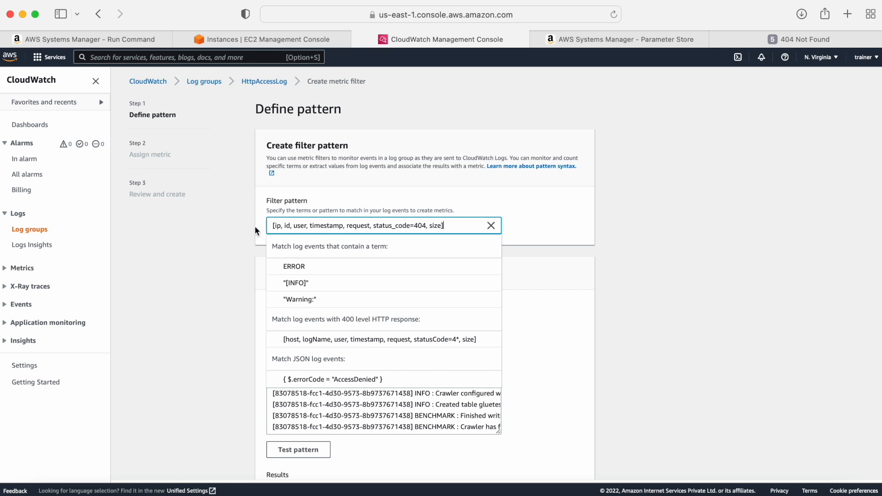
click(273, 211)
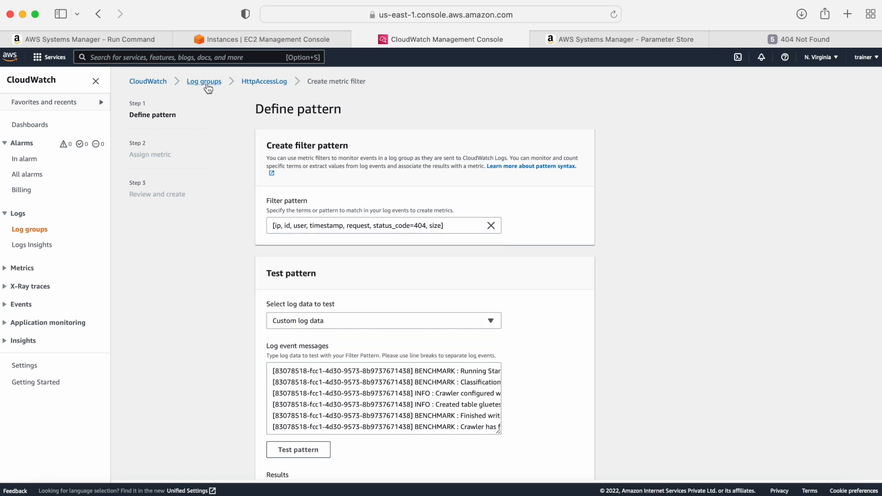
- Go back to the HttpAccessLog stream i-095848e1168219ea3, filter its events by "step", and examine the event's IP, timestamp and status code
click(260, 82)
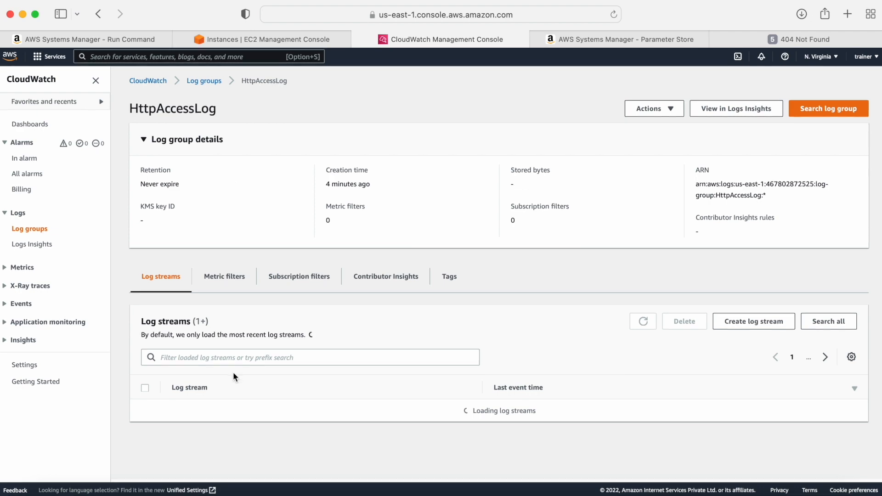
click(201, 397)
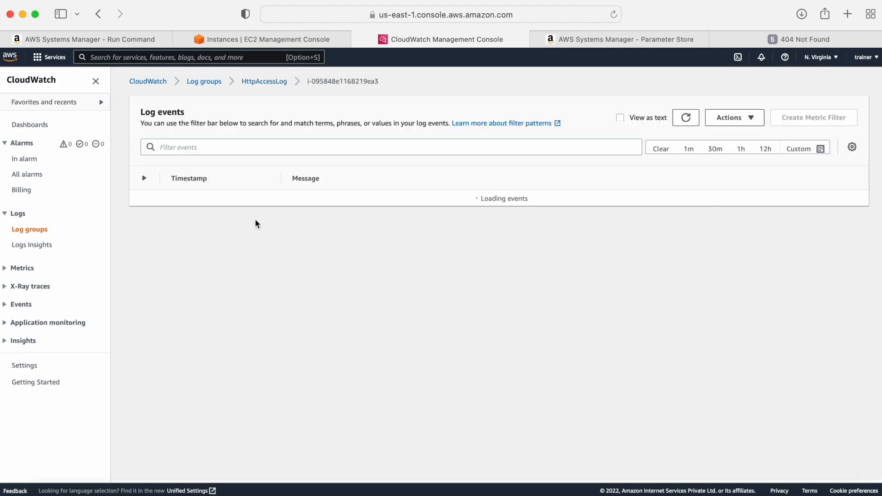
click(394, 212)
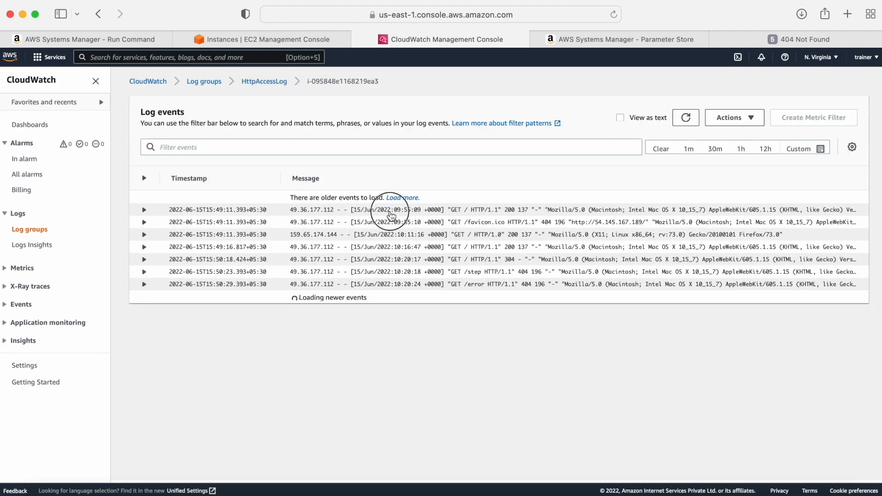
click(367, 215)
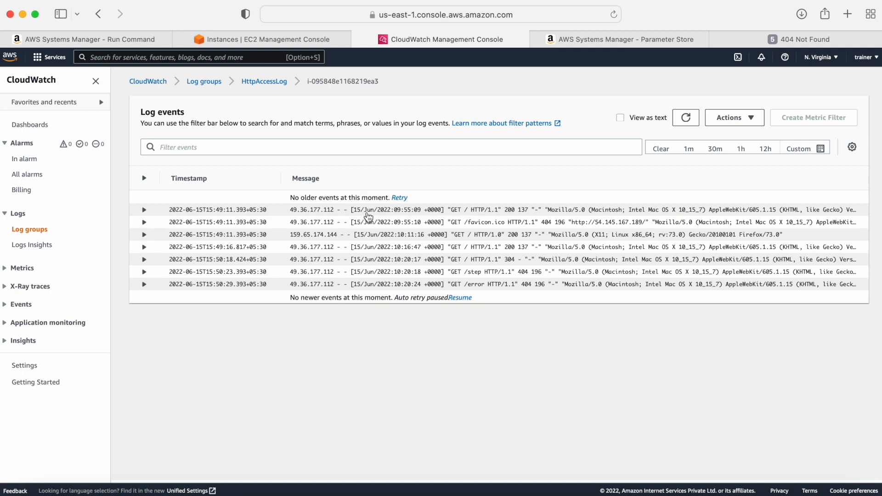
click(259, 148)
text(step)
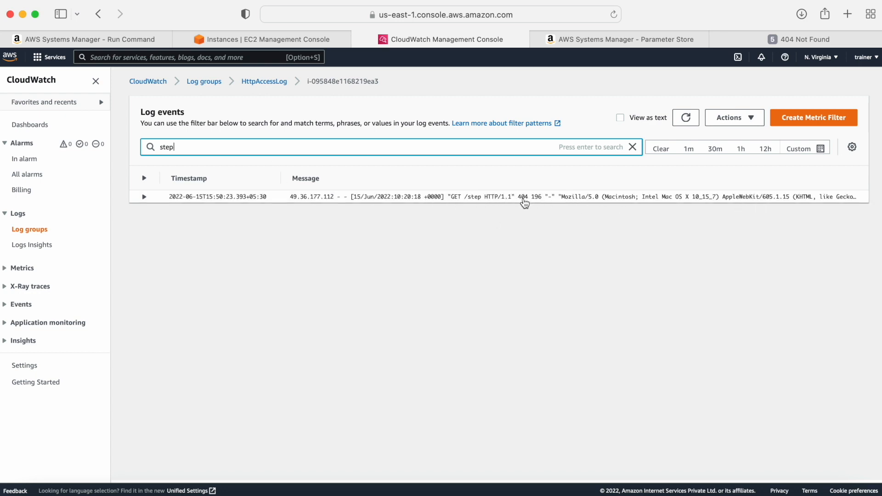
double_click(523, 197)
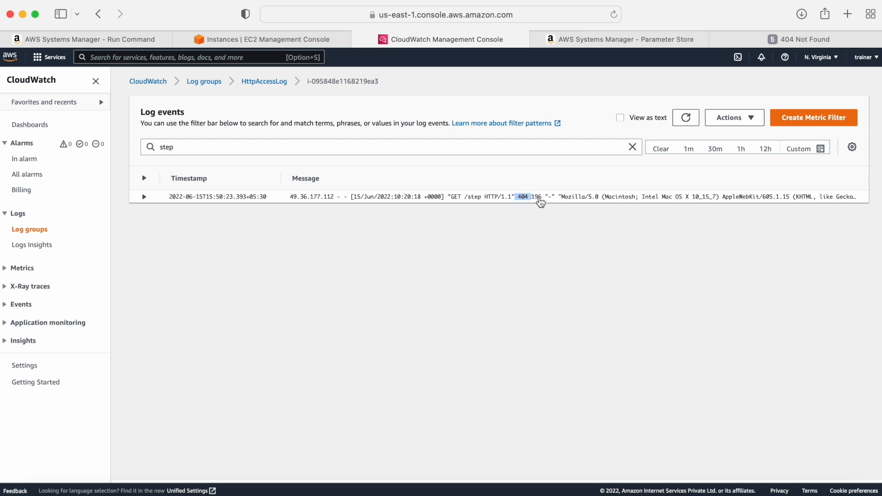
drag(290, 198, 411, 198)
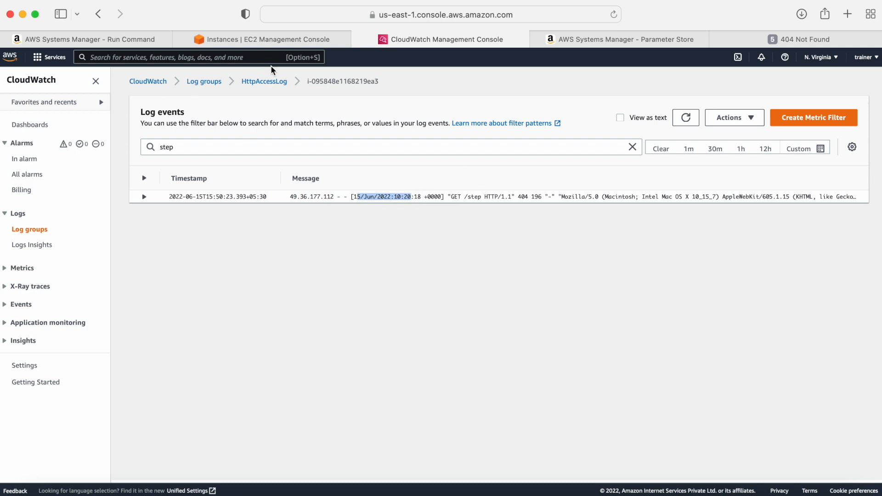
- Return to the HttpAccessLog log group and start a new metric filter for it
click(265, 82)
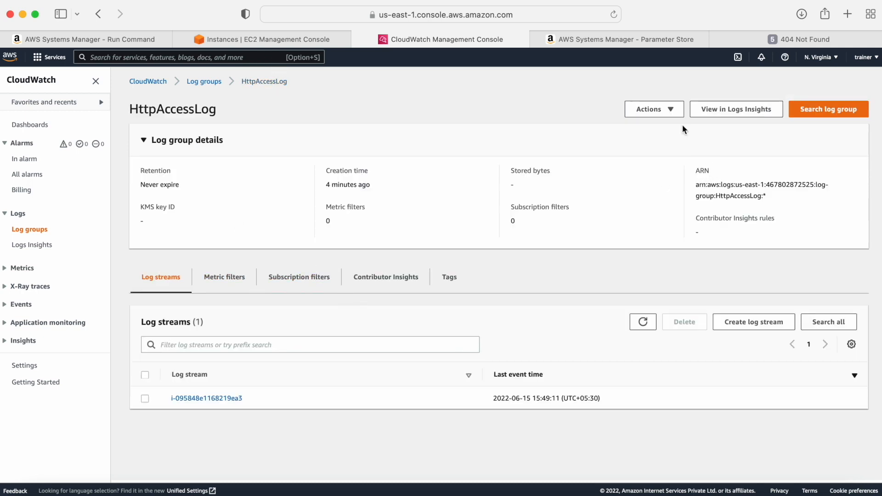
click(653, 109)
click(664, 162)
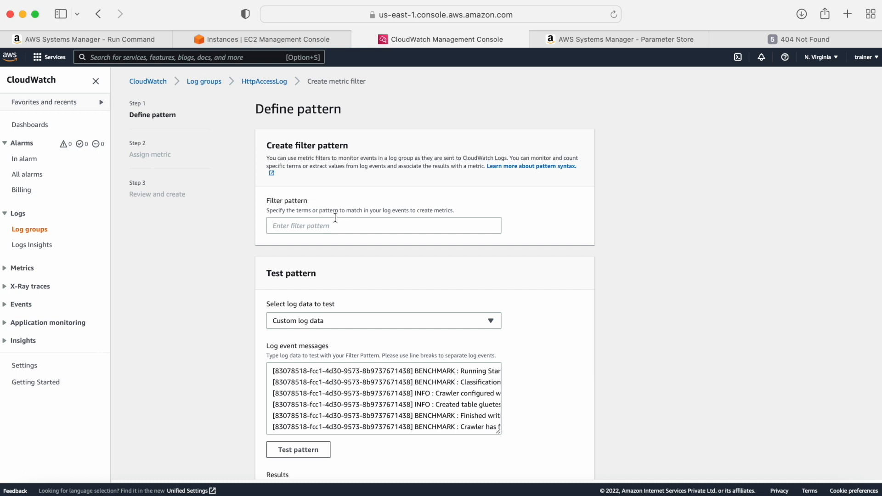
- Set the filter pattern to [ip, id, user, timestamp, request, status_code=404, size] and review its individual fields
click(319, 225)
key(super+v)
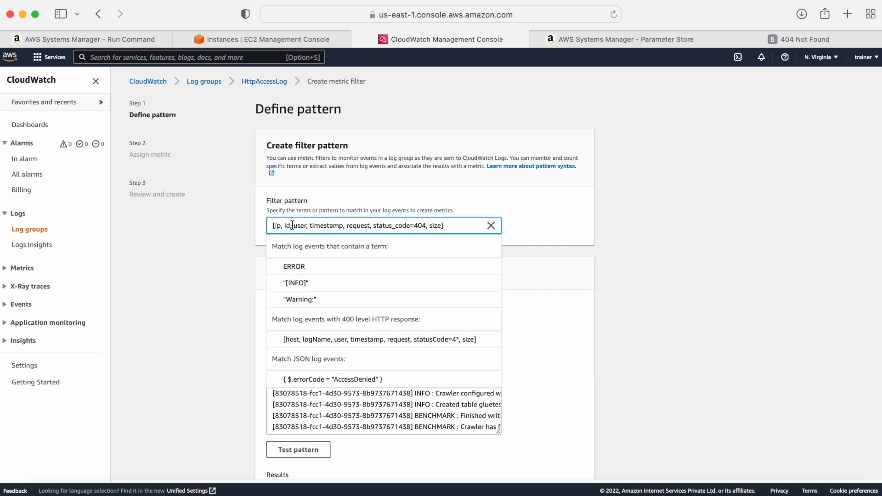
double_click(324, 226)
double_click(367, 224)
double_click(399, 225)
click(427, 225)
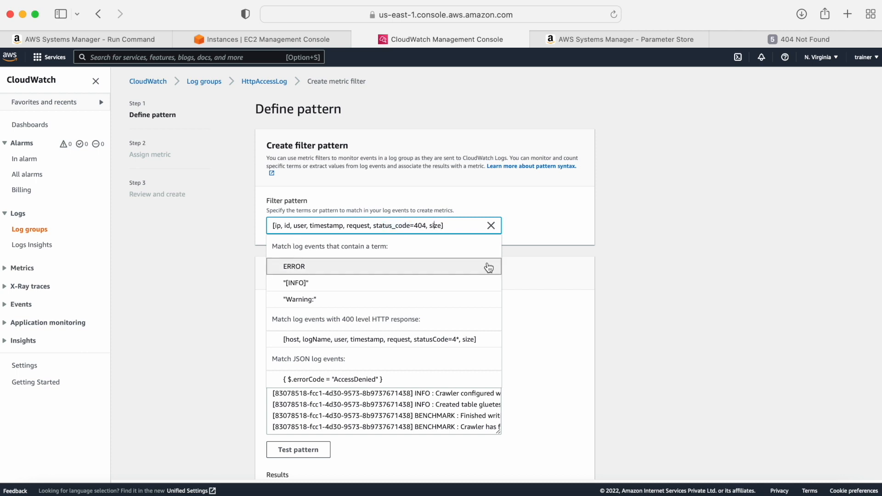
click(604, 254)
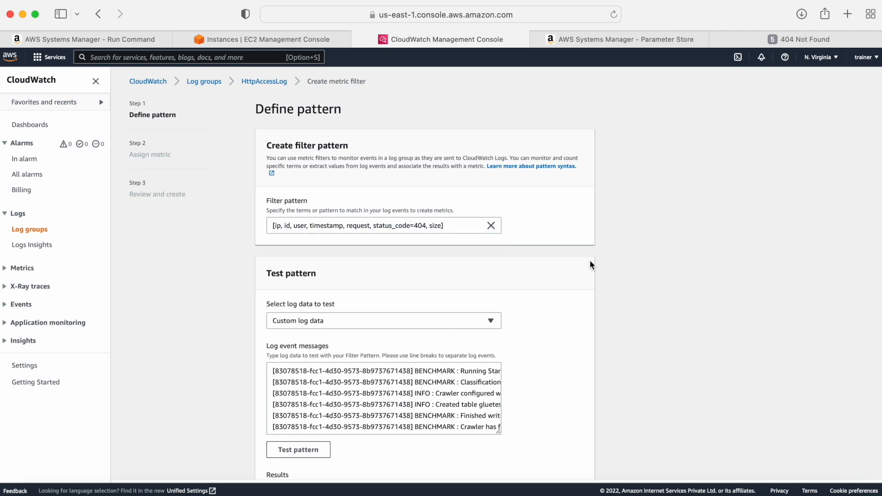
- Select log stream i-095848e1168219ea3 as the test data and inspect the full length of its log event messages
scroll(521, 252, down, 3)
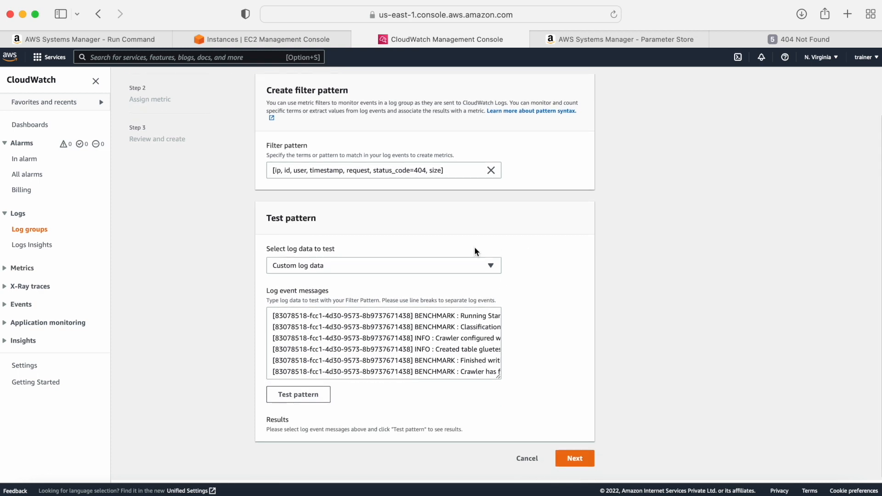
click(371, 265)
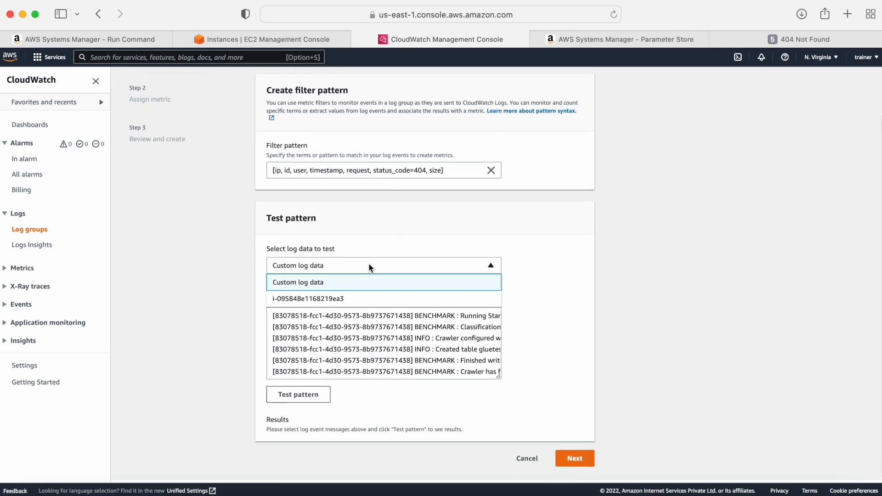
click(325, 300)
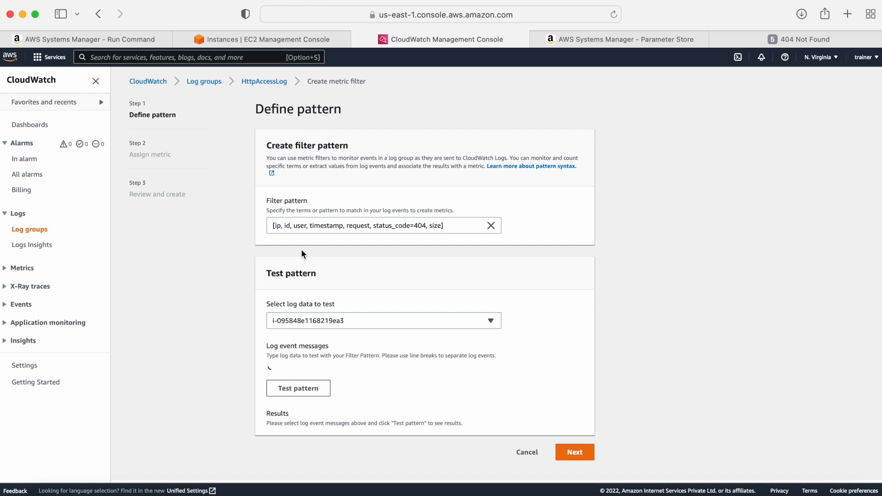
click(347, 320)
click(343, 311)
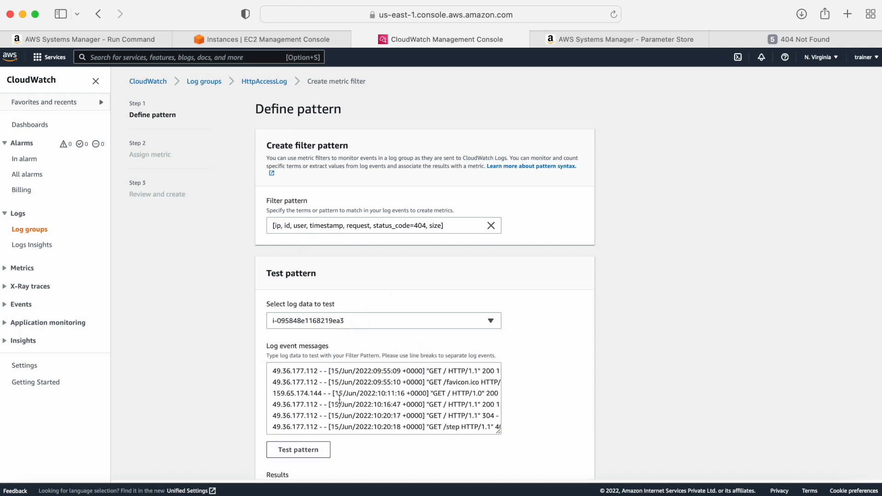
scroll(325, 385, right, 10)
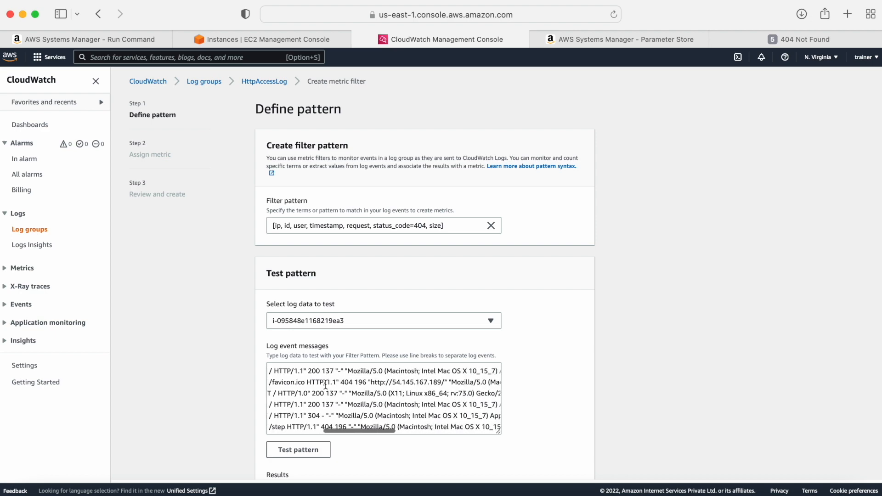
scroll(326, 384, left, 15)
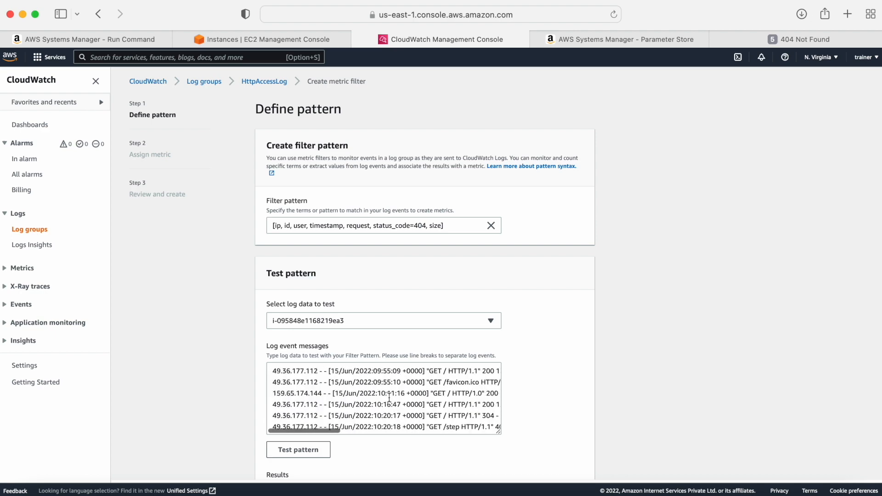
scroll(363, 388, right, 15)
click(428, 399)
- Enter [ip, id, user, timestamp, request, status_code=404, size] in the empty filter pattern field
scroll(429, 399, down, 1)
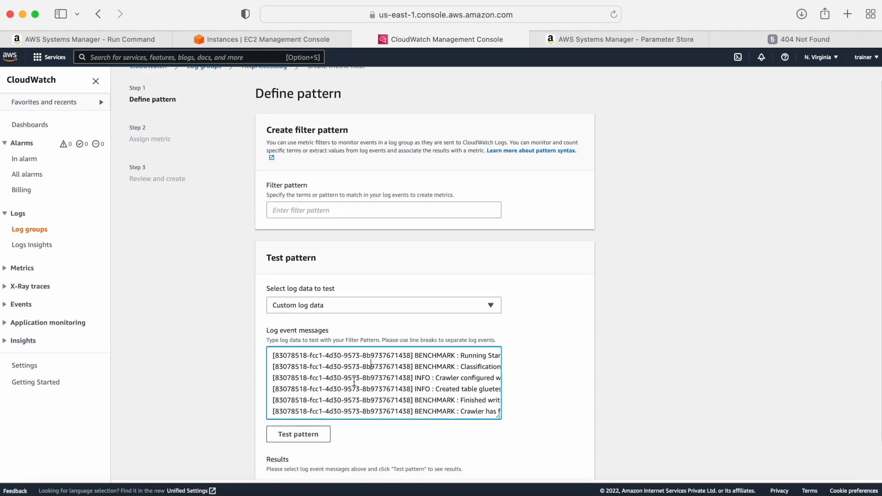
scroll(381, 382, down, 2)
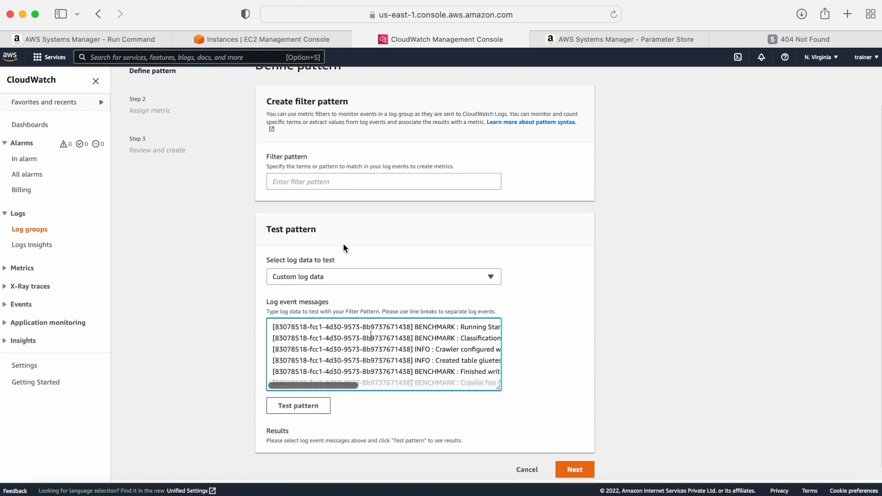
click(308, 177)
text([ip, id, user, timestamp, request, status_code=404, size])
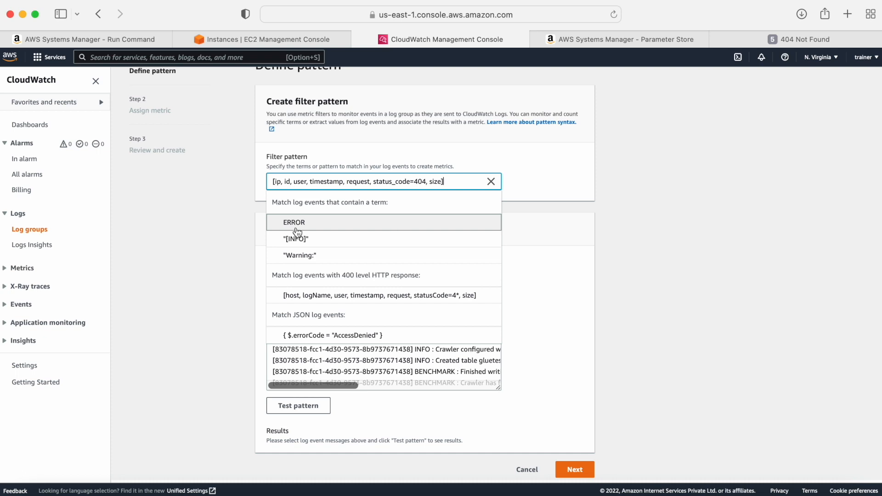
click(206, 223)
- Choose log stream i-095848e1168219ea3 as the log data to test and continue to the metric assignment
click(325, 276)
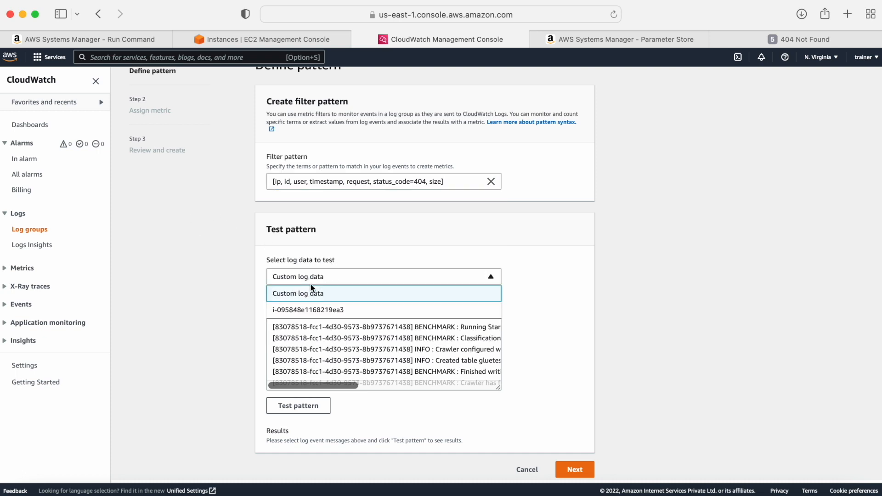
click(298, 309)
scroll(412, 344, down, 2)
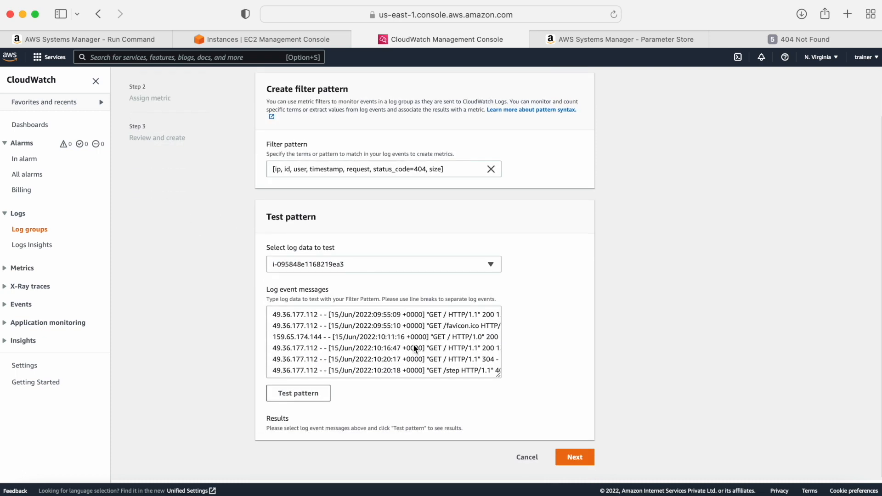
click(571, 458)
- Copy 404Errors from the notes in VS Code and enter it as the metric filter's name in the CloudWatch console
click(309, 152)
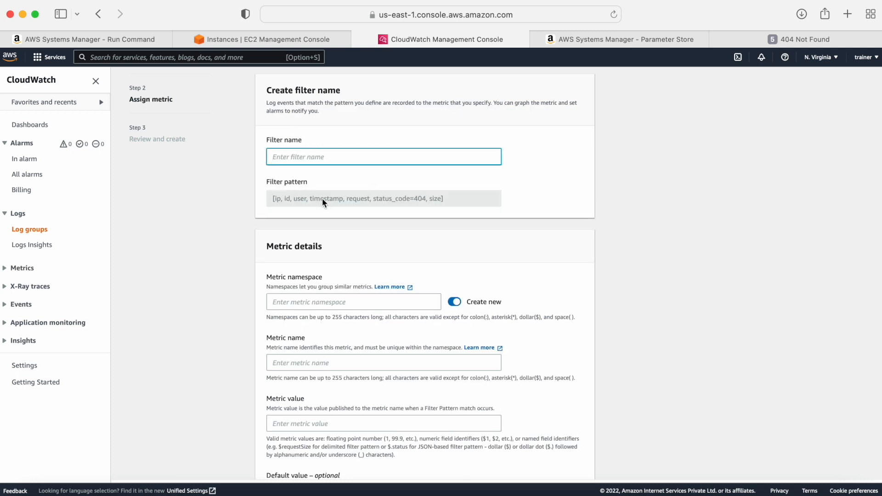
click(41, 488)
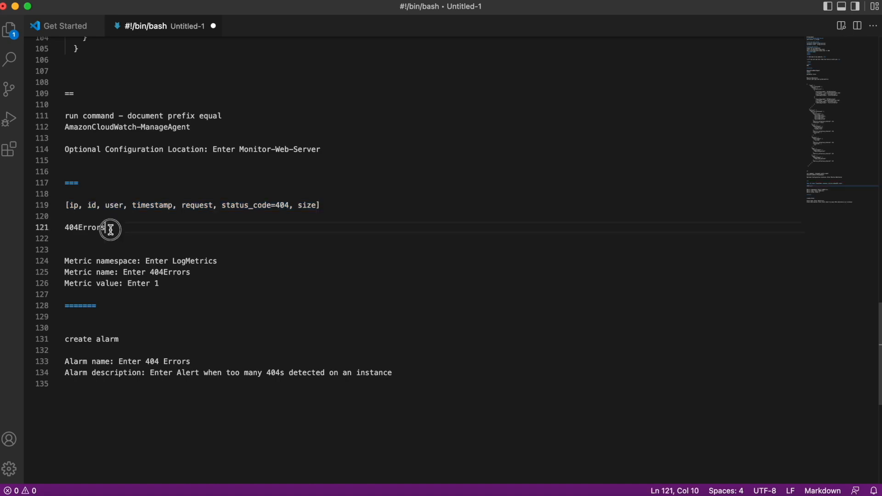
drag(110, 229, 63, 228)
key(super+c)
key(super+Tab)
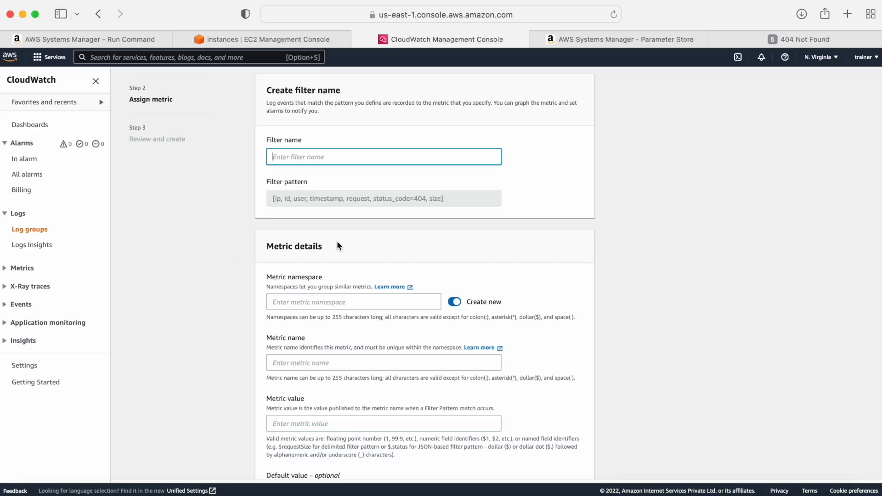
key(super+v)
- Copy LogMetrics from the VS Code notes and enter it as the new metric namespace in the CloudWatch console
key(super+Tab)
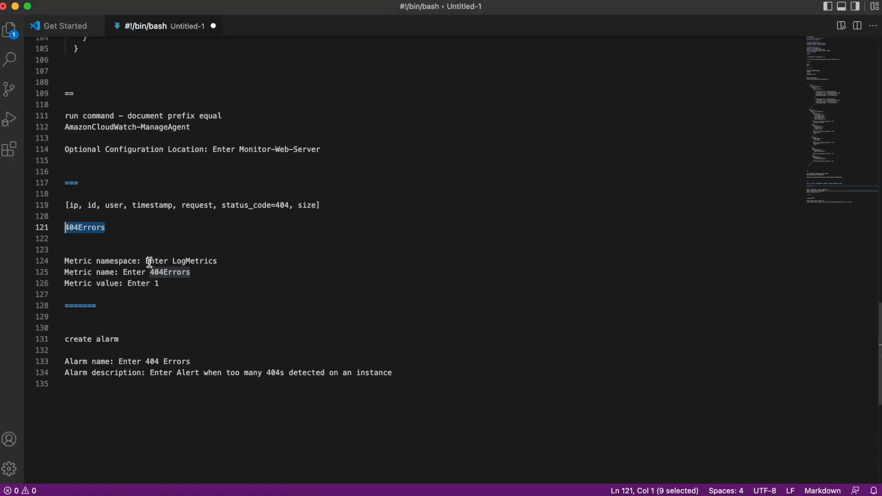
double_click(186, 259)
key(super+c)
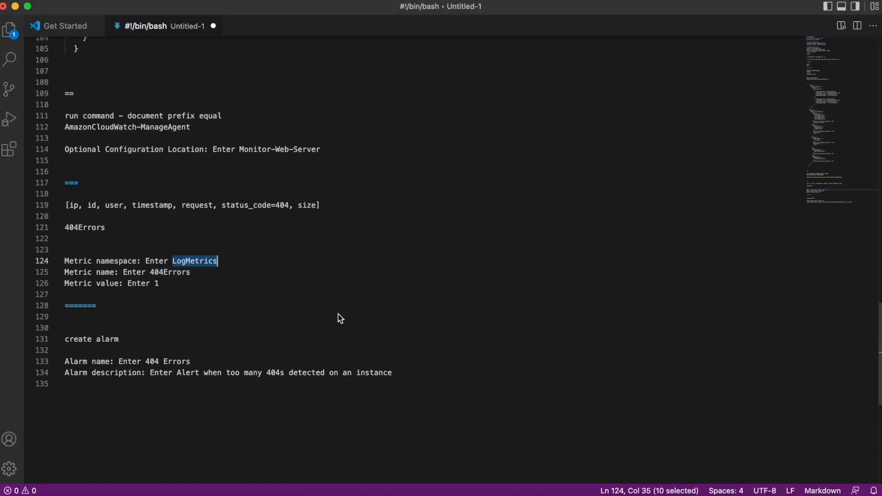
key(super+Tab)
click(340, 302)
key(super+v)
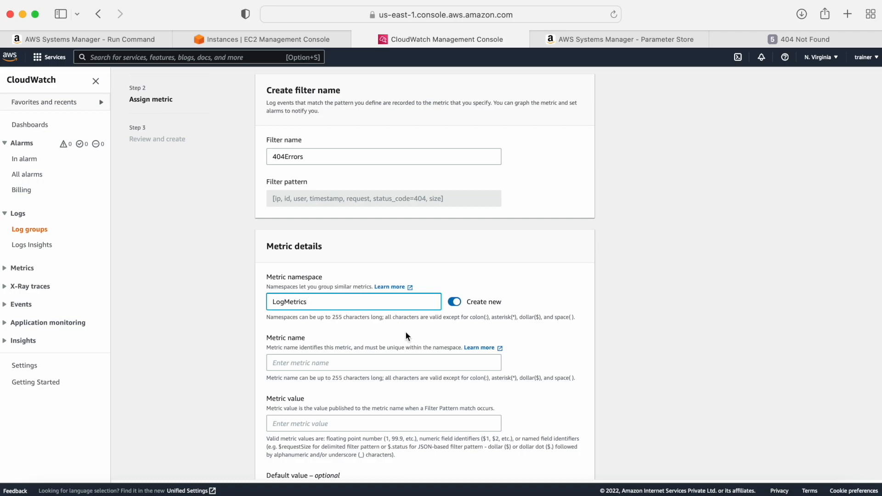
- Copy 404Errors from the metric name line of the VS Code notes into the metric name field in the CloudWatch console
key(super+Tab)
double_click(159, 271)
key(super+c)
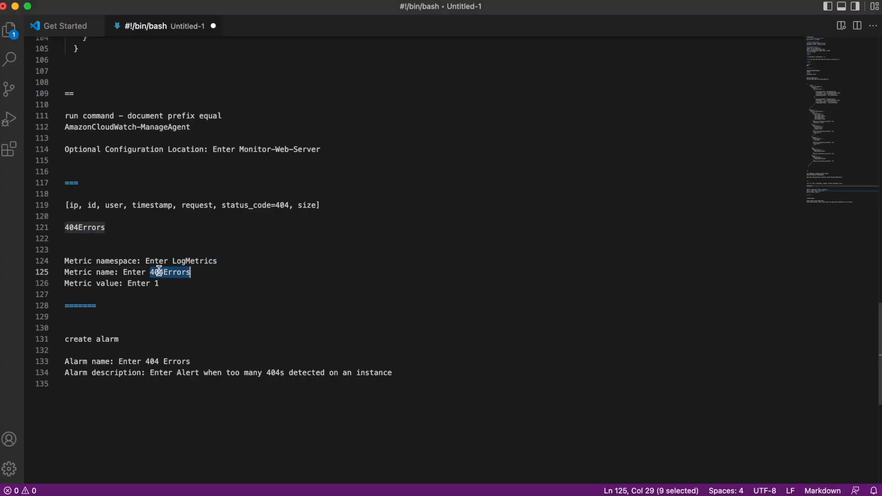
key(super+Tab)
click(318, 359)
key(super+v)
- Set the metric value to 1 in the metric details
scroll(295, 342, down, 3)
click(296, 333)
text(1)
- Leave the default value, unit and dimensions blank, continue to the review and create the metric filter
scroll(401, 340, down, 3)
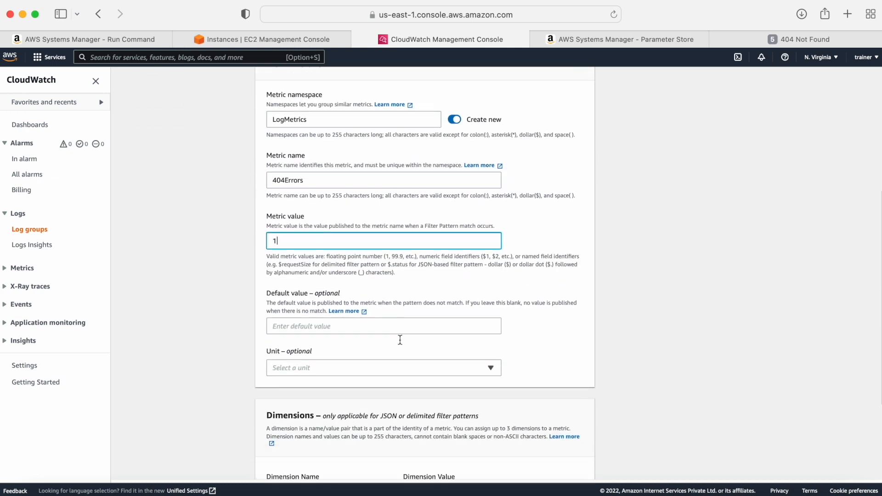
scroll(400, 340, down, 1)
scroll(621, 351, down, 5)
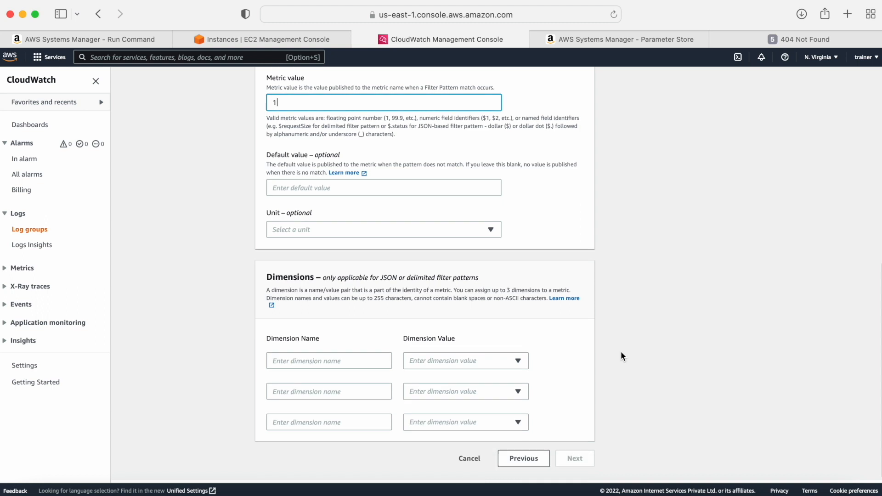
scroll(483, 253, up, 2)
scroll(573, 415, down, 2)
click(335, 359)
click(298, 386)
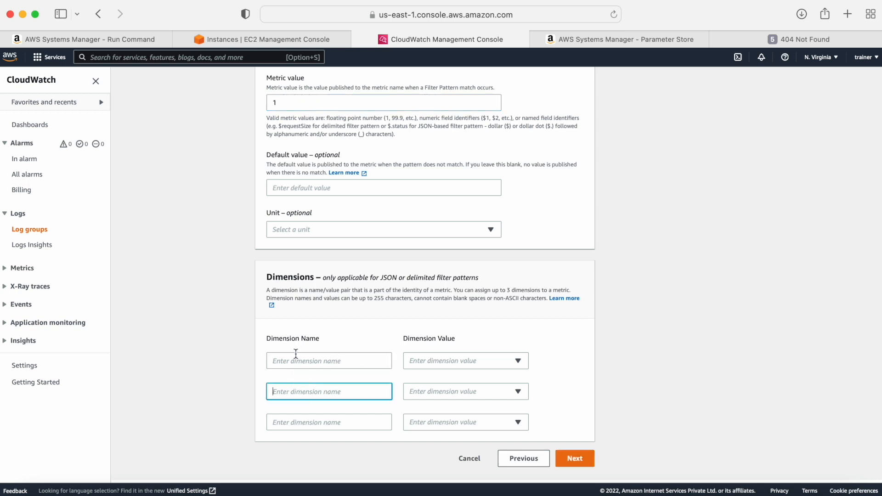
click(276, 418)
click(575, 459)
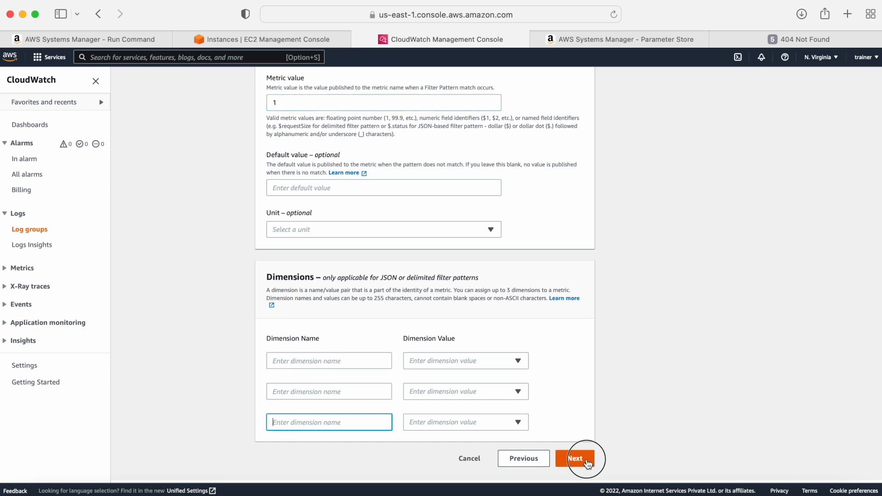
click(546, 430)
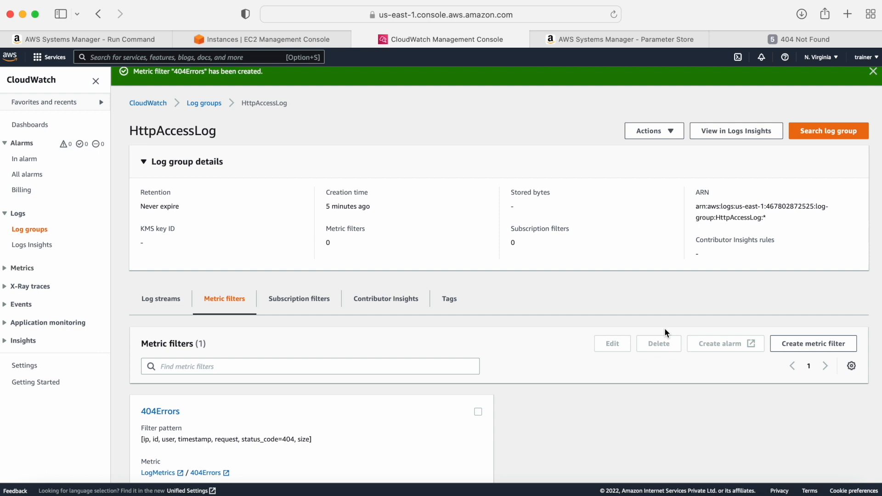
- Examine the 404Errors metric filter's pattern, metric, default value, unit and other details in the HttpAccessLog group
scroll(488, 380, down, 5)
drag(139, 216, 193, 233)
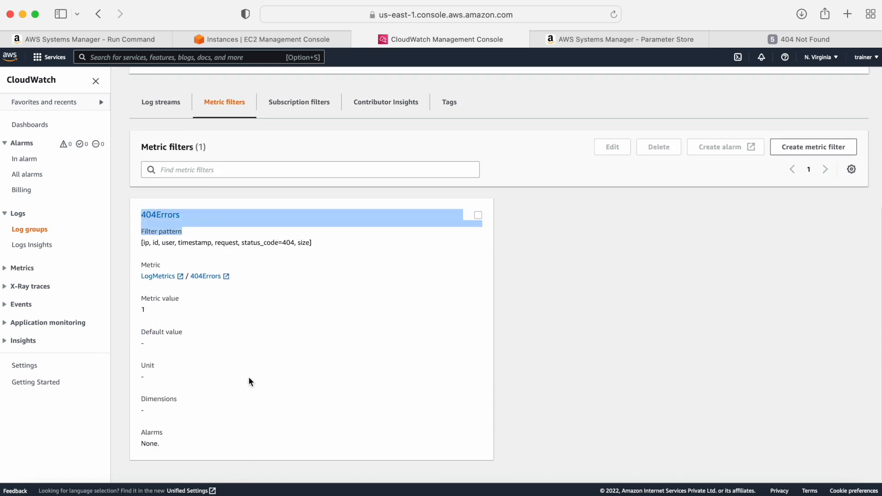
drag(192, 332, 137, 331)
click(175, 366)
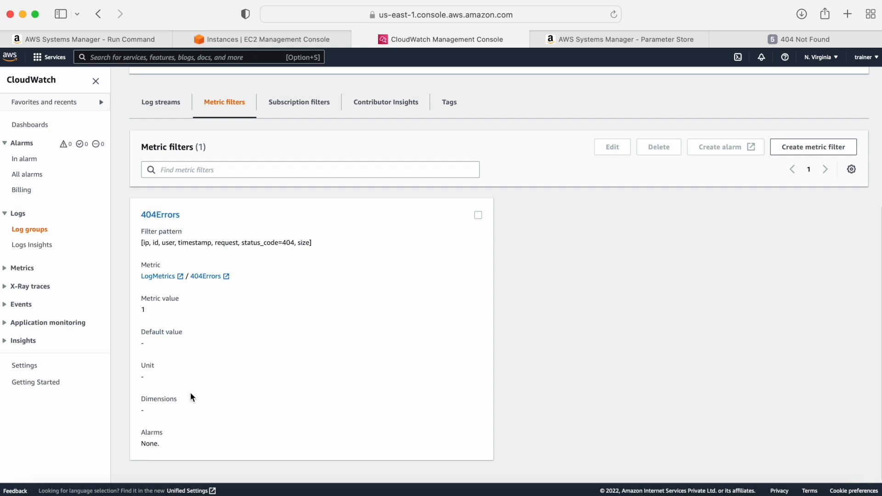
drag(145, 232, 243, 246)
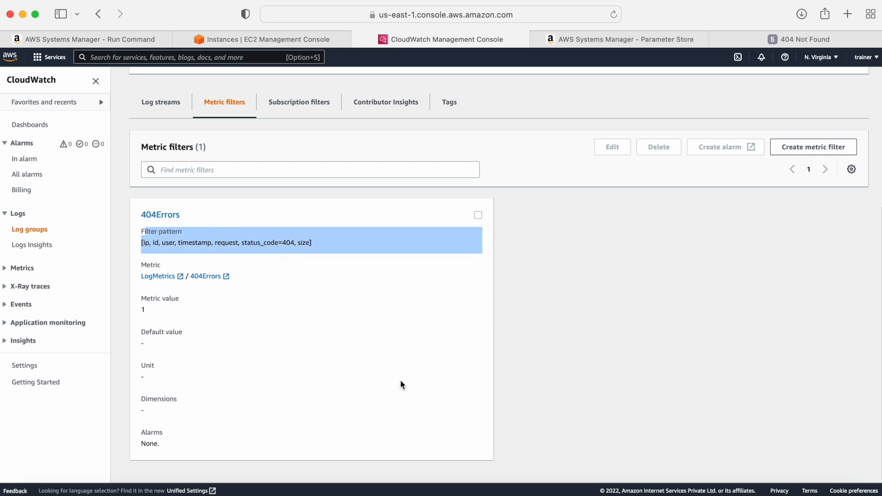
scroll(401, 385, up, 4)
scroll(606, 453, down, 1)
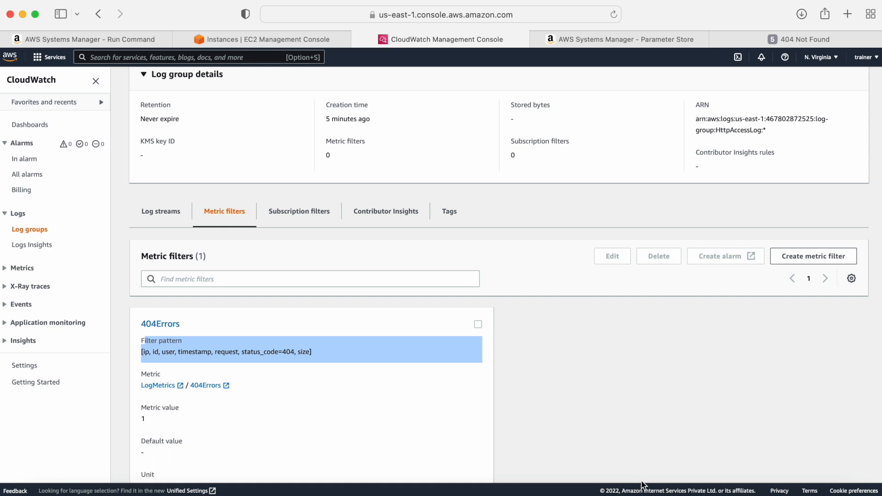
scroll(643, 483, up, 3)
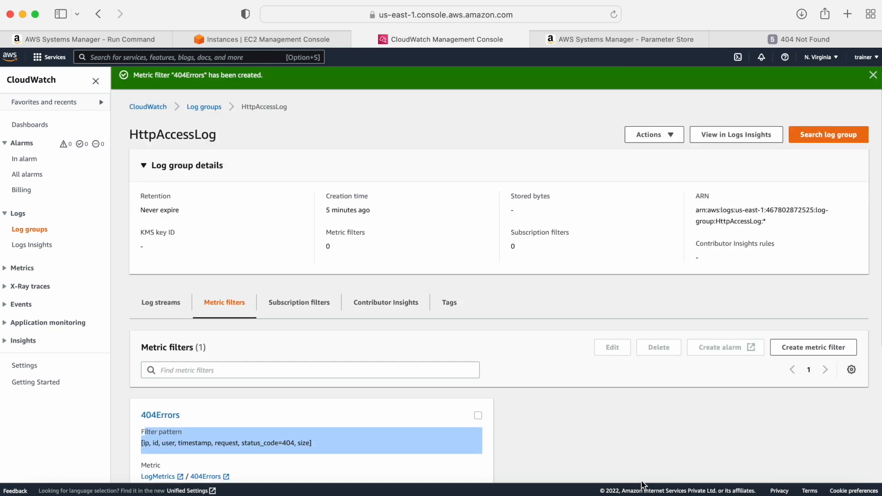
- Start a new alarm from the 404Errors metric filter and set its metric period to 1 minute
scroll(649, 407, down, 5)
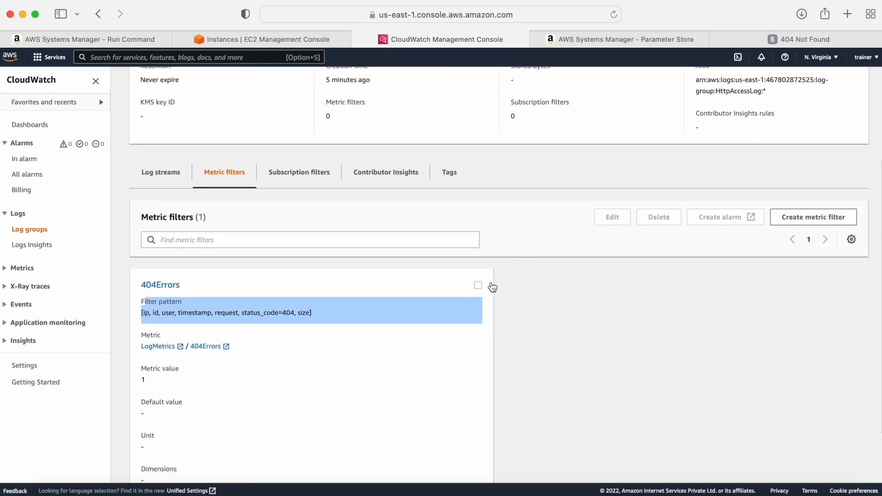
click(479, 286)
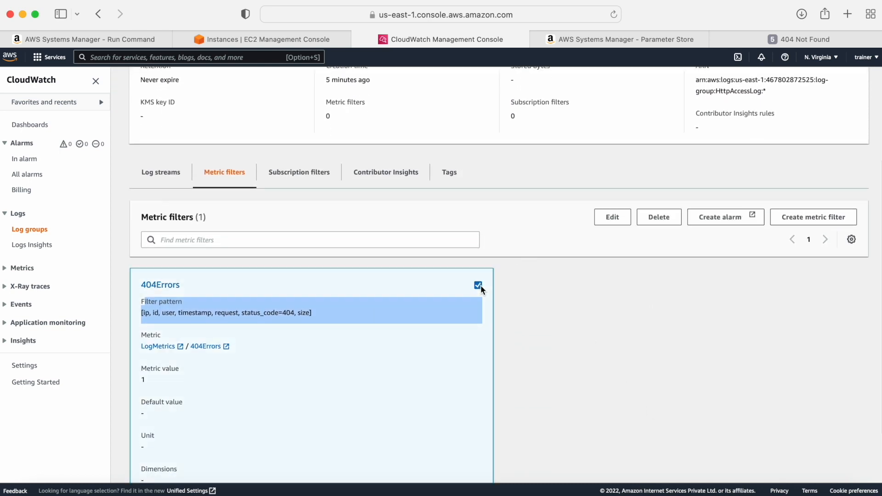
click(716, 222)
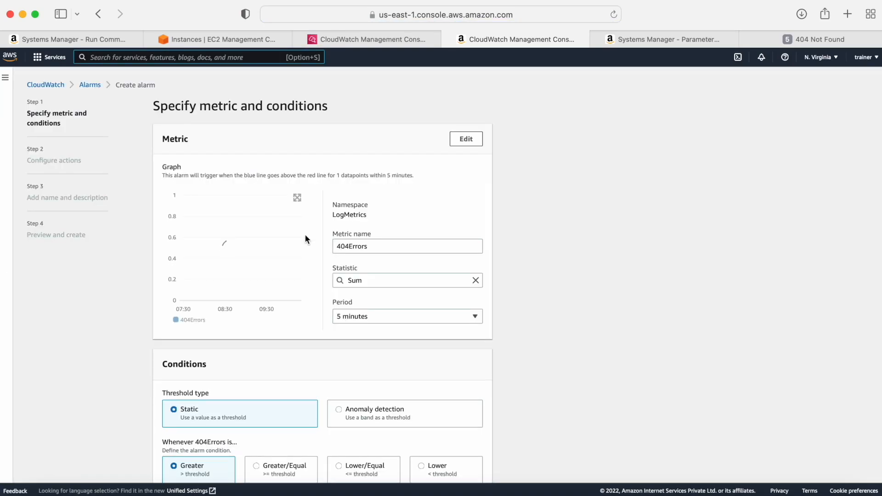
scroll(365, 392, down, 5)
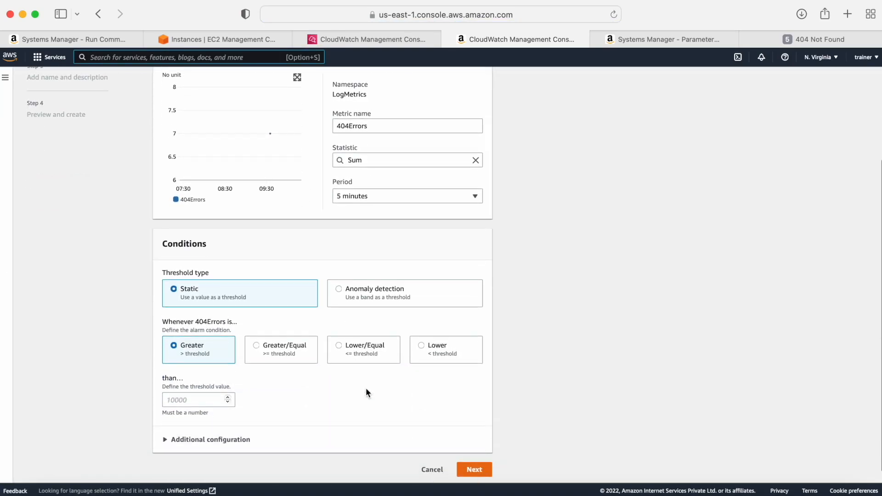
click(376, 197)
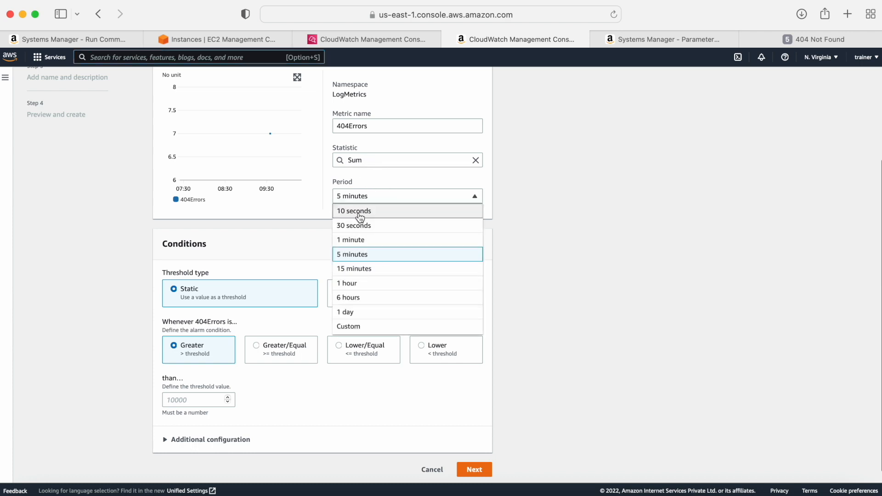
click(351, 243)
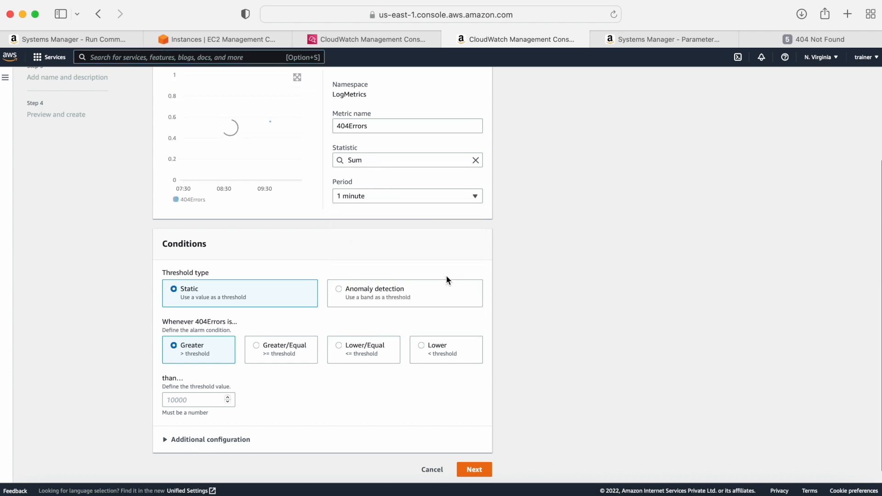
- Set the alarm condition to Greater/Equal with a static threshold of 5 and continue to the actions
scroll(445, 275, down, 1)
click(265, 342)
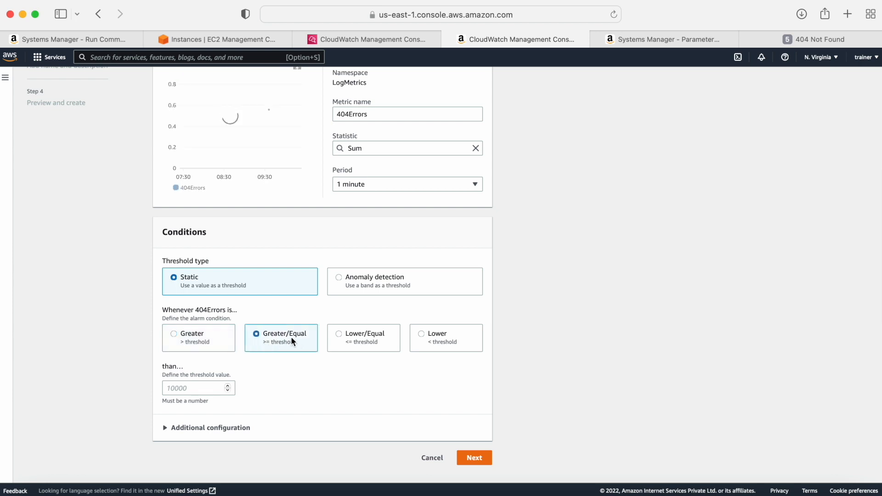
scroll(330, 366, down, 1)
click(179, 383)
text(5)
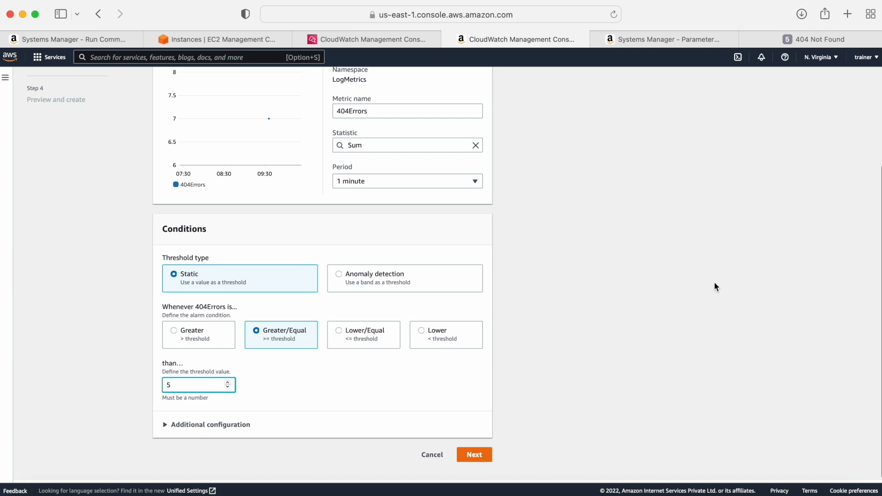
click(473, 454)
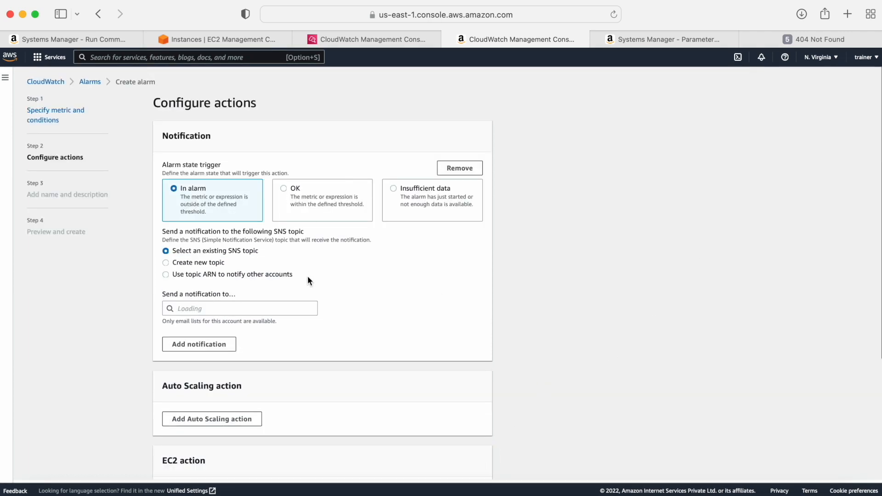
- Send the In alarm notification to the existing SNS topic Default_CloudWatch_Alarms_Topic and continue to the name and description
scroll(307, 280, down, 3)
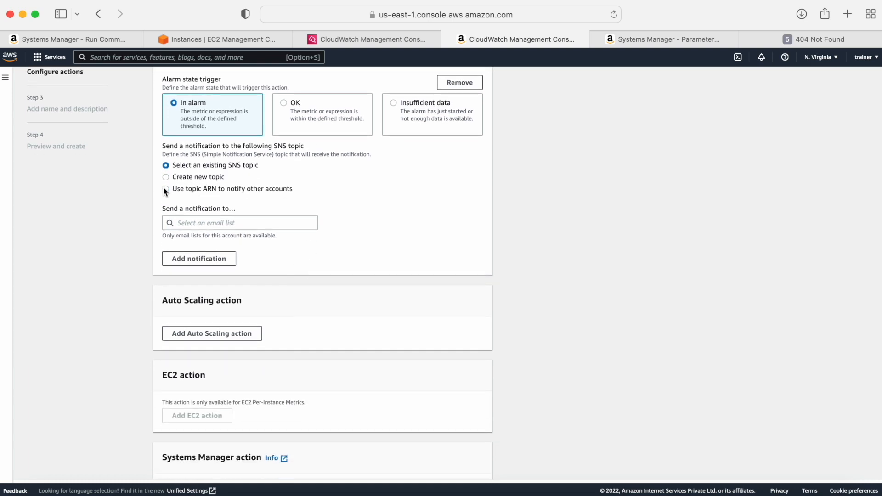
click(198, 223)
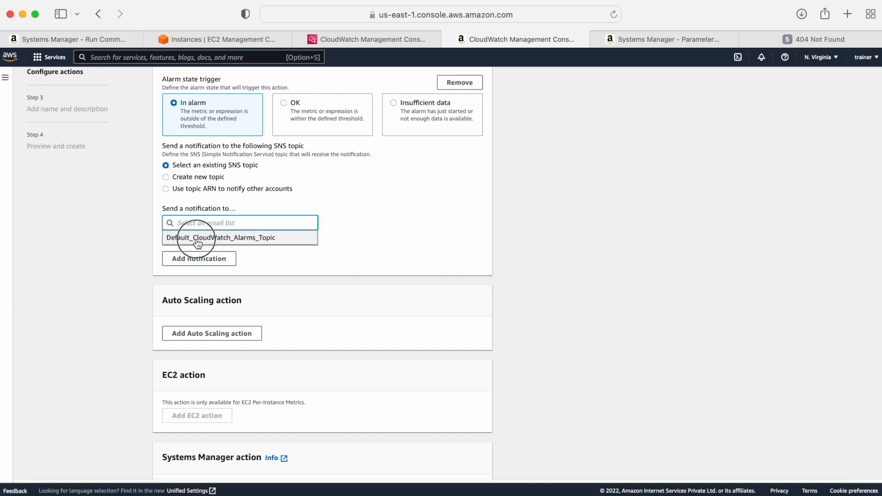
click(198, 238)
scroll(320, 238, down, 4)
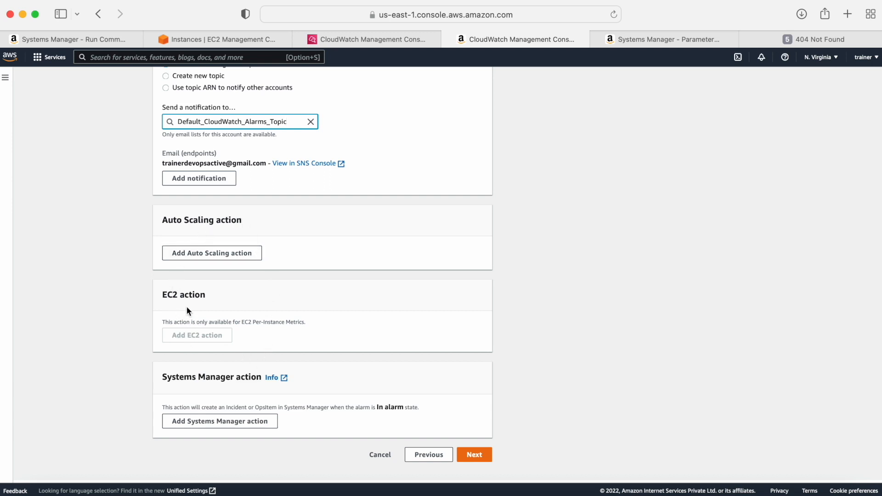
scroll(241, 325, down, 1)
click(472, 453)
- Copy 404 Errors from the VS Code notes and enter it as the alarm name in the CloudWatch console
click(241, 180)
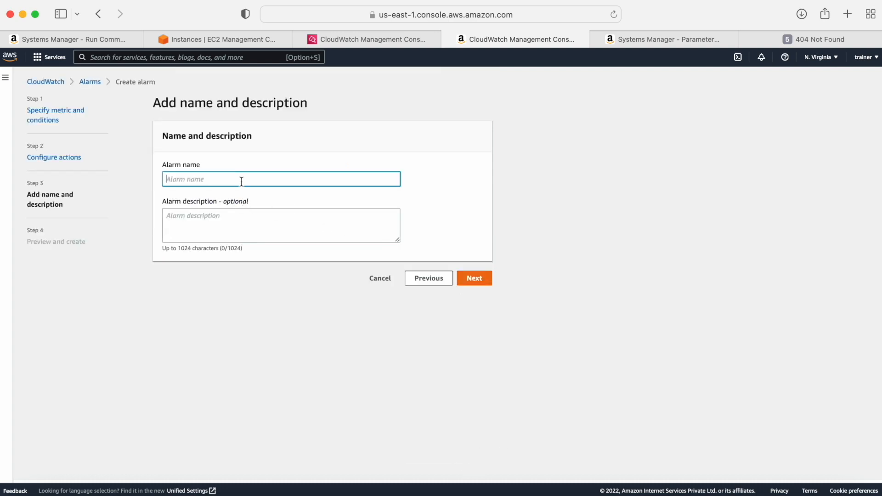
key(super+Tab)
scroll(177, 297, down, 5)
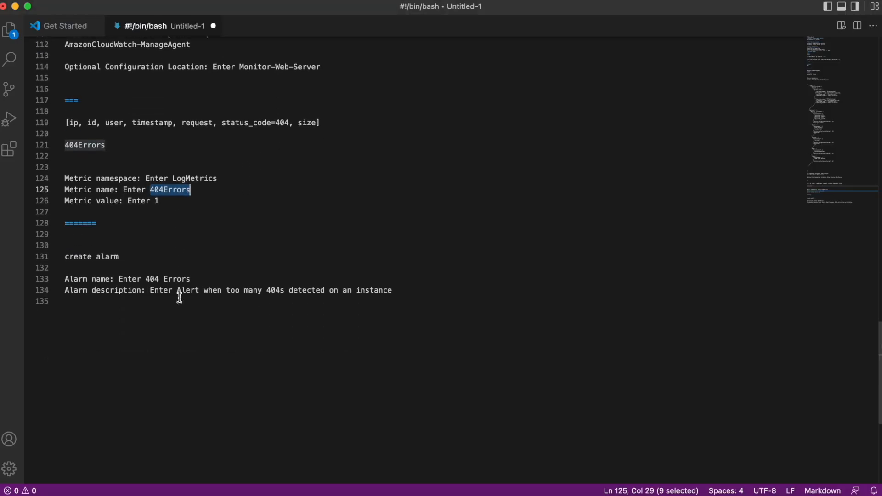
mouse_move(150, 250)
mouse_down()
mouse_move(198, 250)
mouse_move(148, 252)
mouse_up()
key(super+c)
key(super+Tab)
key(super+v)
- Copy "Enter Alert when too many 404s detected on an instance" from the VS Code notes into the alarm description and continue to the preview
key(super+Tab)
drag(151, 263, 398, 262)
key(super+c)
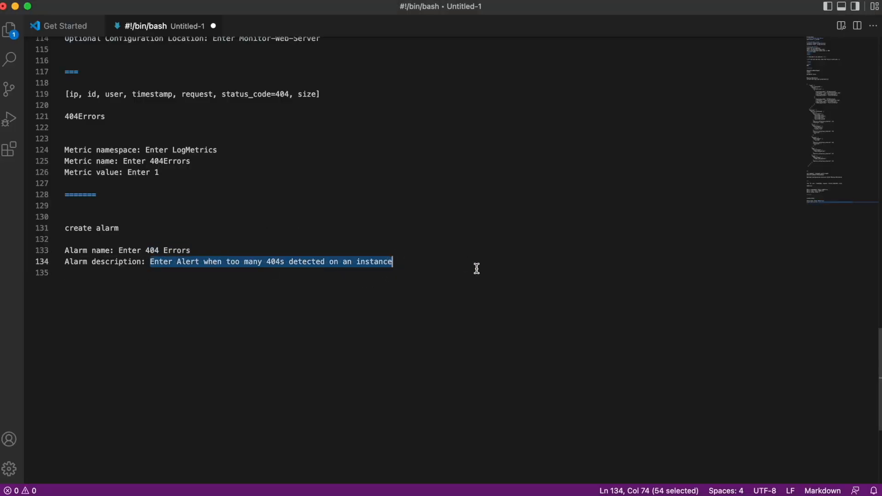
key(super+Tab)
click(178, 229)
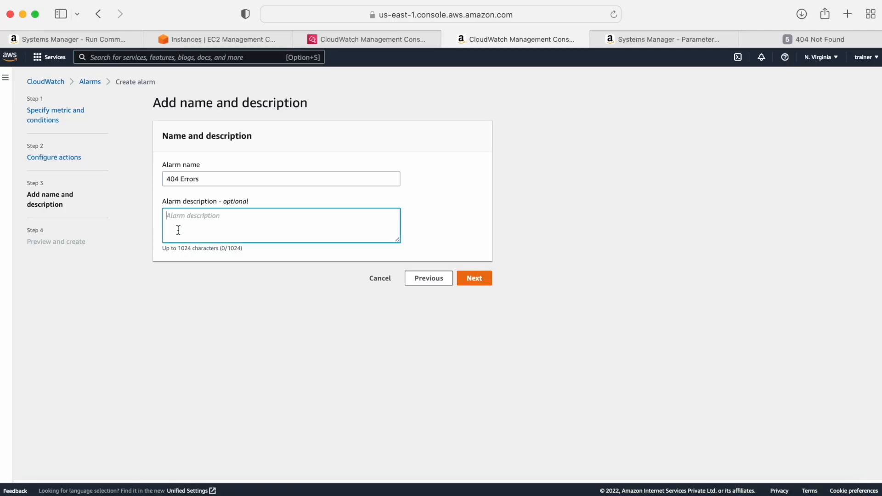
key(super+v)
click(476, 280)
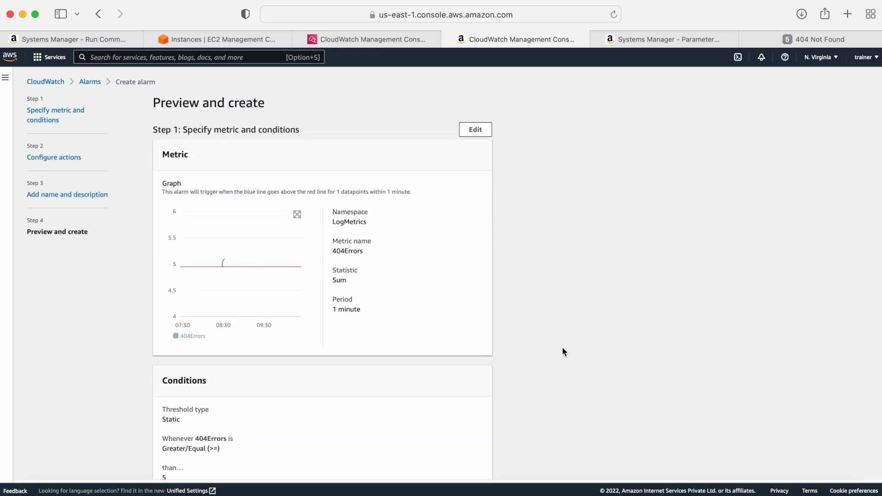
scroll(631, 331, down, 5)
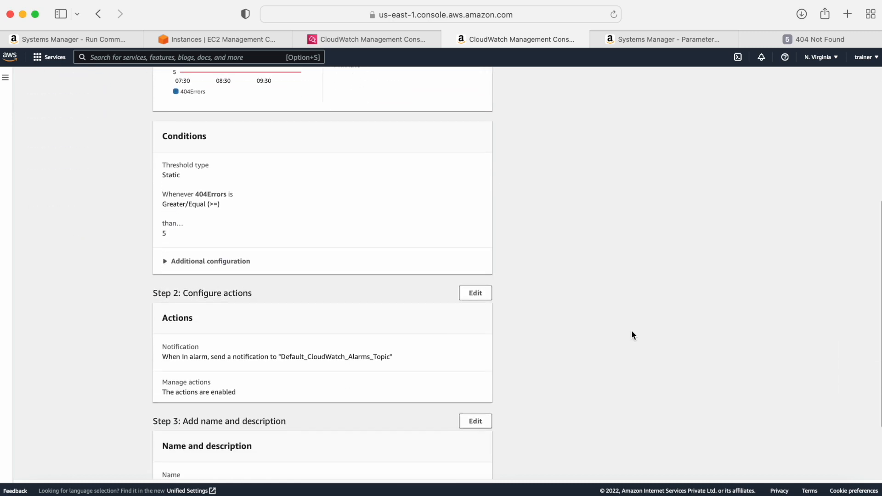
- Create the 404 Errors alarm and check its state in the alarms list against the available state filter options
scroll(631, 330, down, 2)
click(472, 456)
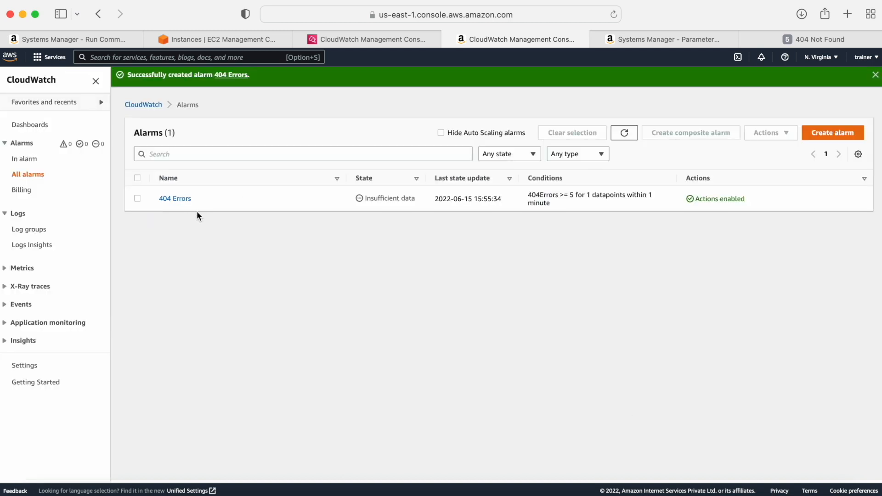
drag(356, 199, 377, 198)
click(411, 235)
click(511, 153)
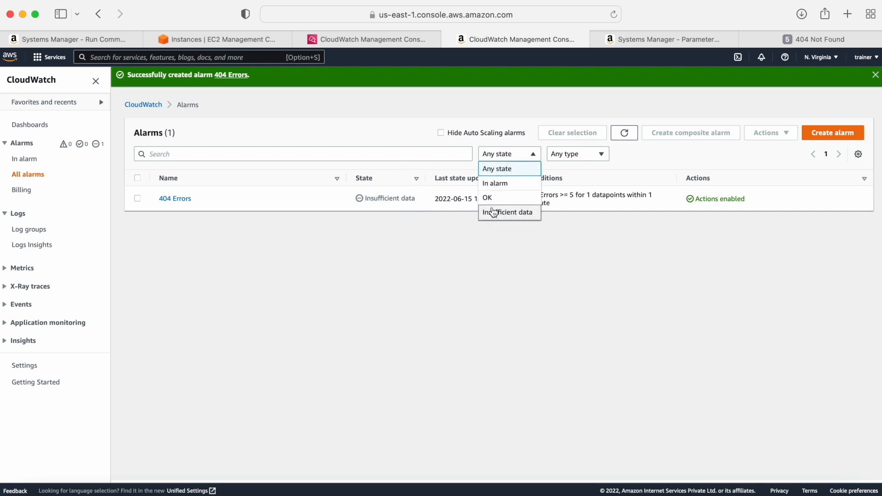
click(379, 242)
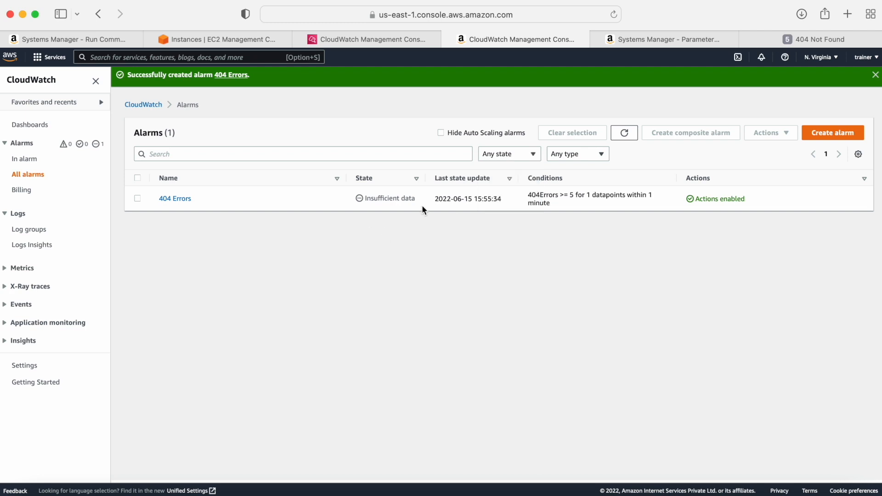
- Request the nonexistent page /step1 from the Apache instance several times to generate 404 errors
click(773, 41)
click(533, 14)
click(393, 17)
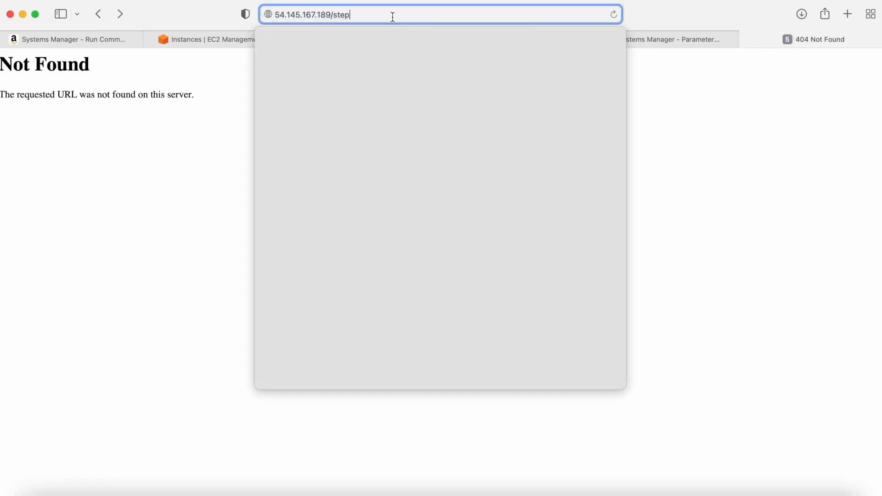
text(1)
key(Return)
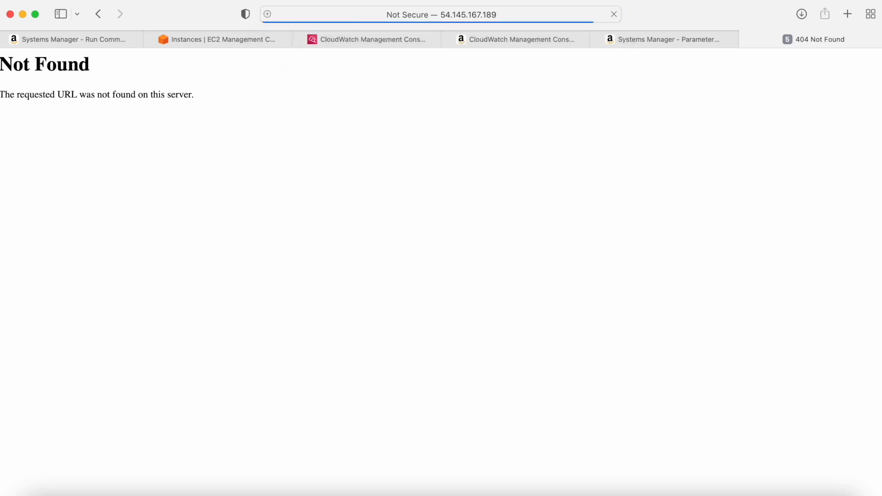
click(518, 13)
click(461, 14)
key(BackSpace)
key(Return)
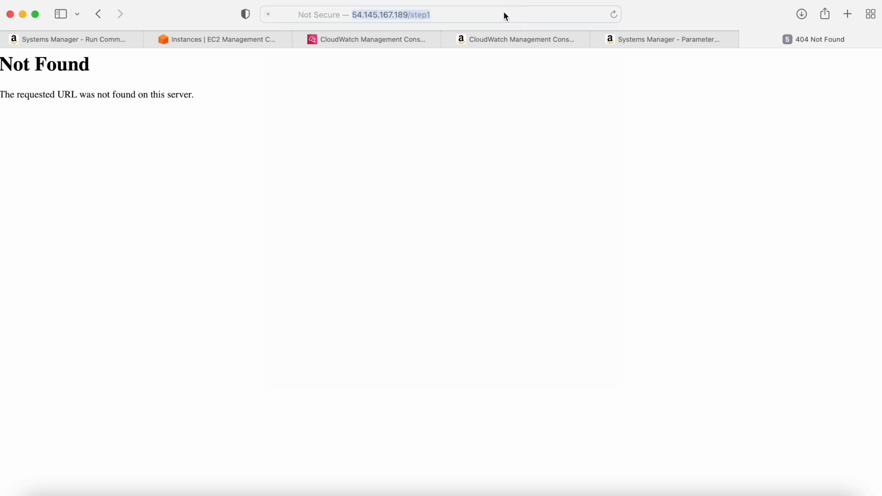
click(504, 12)
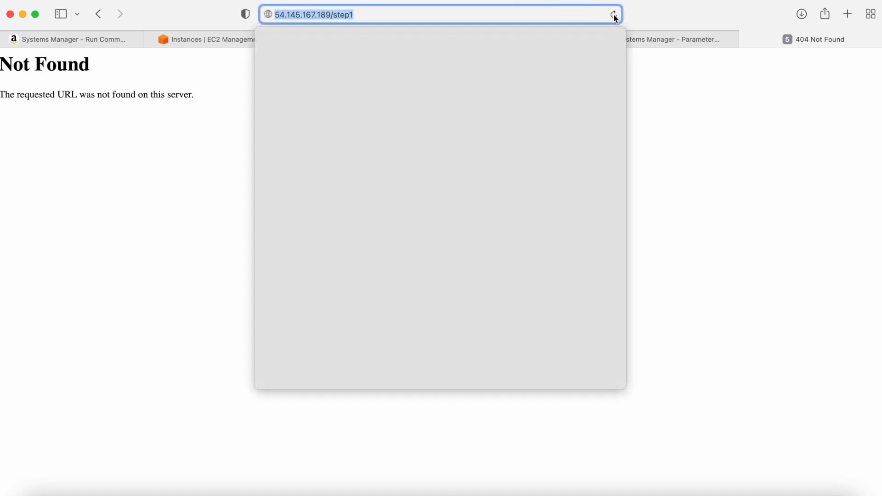
- Request the nonexistent page /se from the Apache instance to generate another 404 error
click(445, 20)
click(432, 13)
key(BackSpace)
key(BackSpace)
key(BackSpace)
key(BackSpace)
text(e)
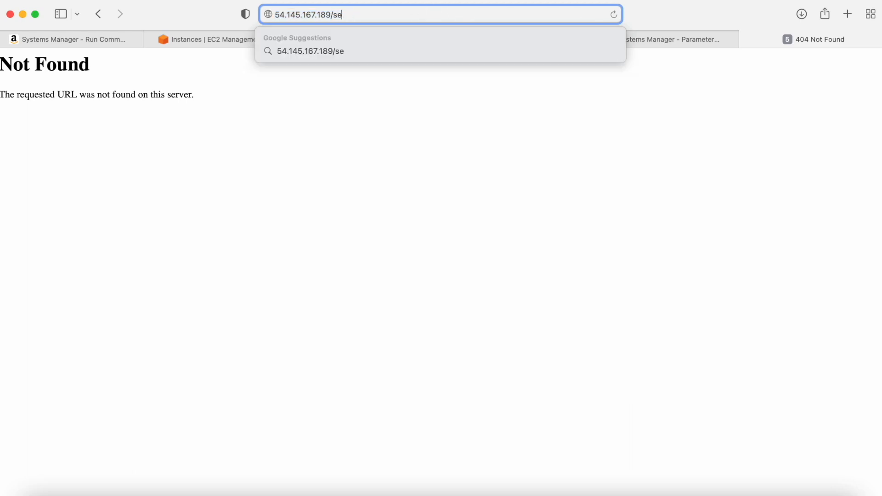
key(Return)
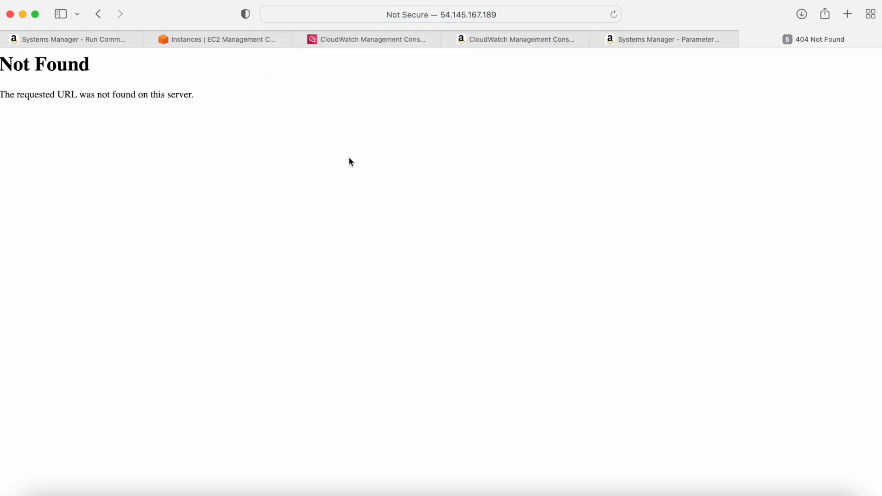
- Return to the CloudWatch alarms list, refresh it repeatedly and check the state and condition of 404 Errors
click(354, 43)
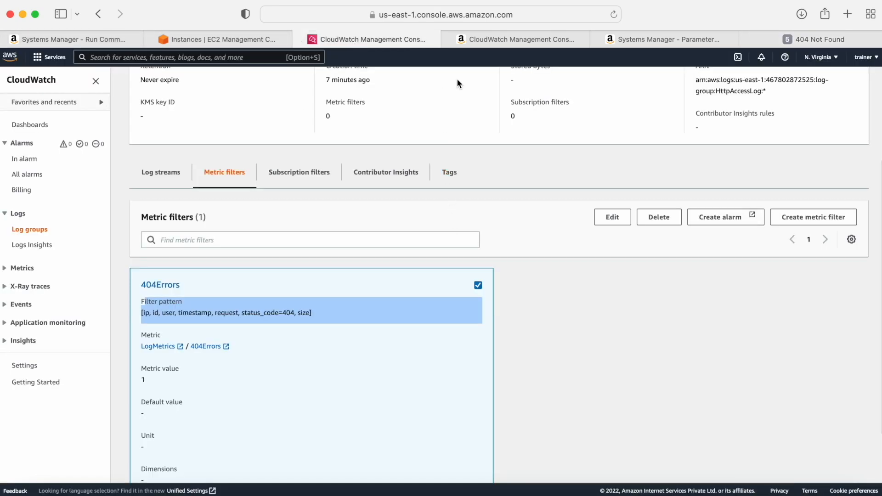
click(488, 40)
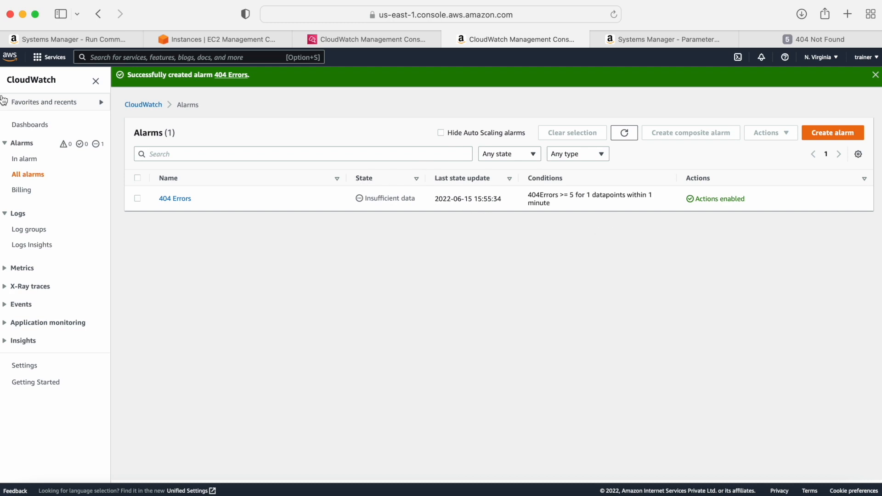
click(621, 134)
click(621, 133)
click(623, 132)
drag(570, 194, 551, 199)
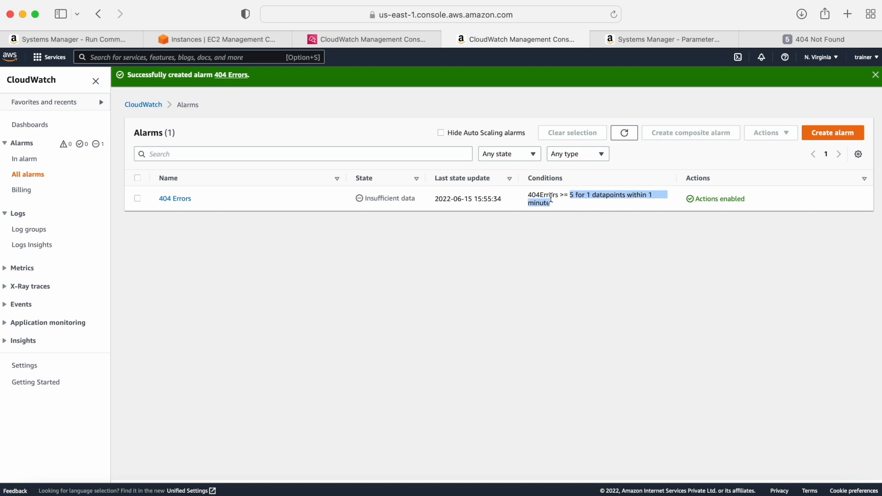
- Open the 404 Errors alarm and review its graph, state timeline and details
click(175, 198)
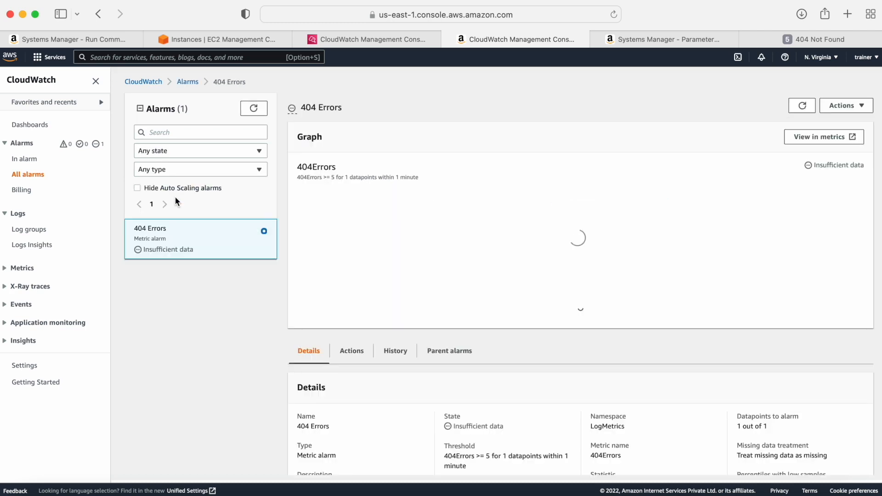
scroll(398, 260, down, 3)
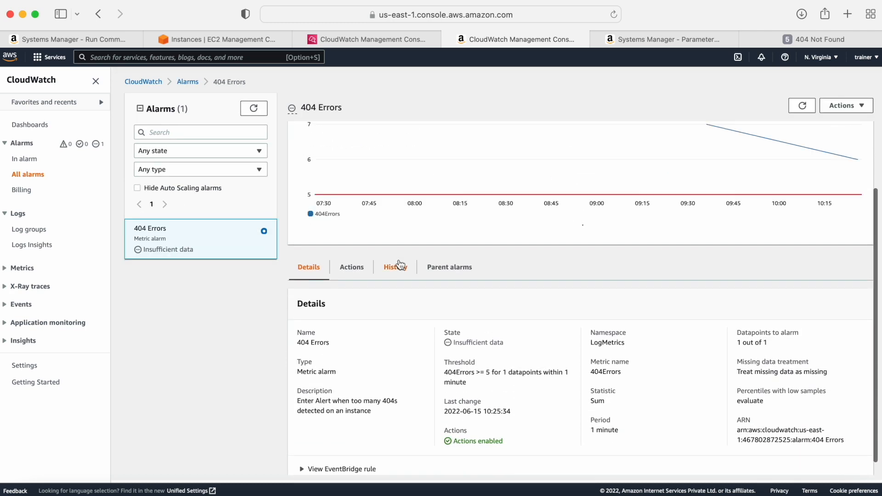
scroll(479, 348, down, 1)
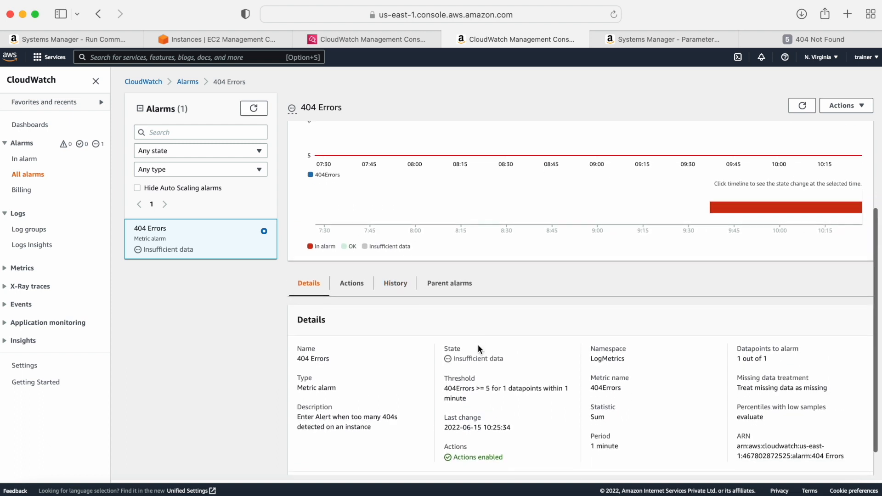
scroll(478, 348, down, 1)
scroll(479, 350, up, 5)
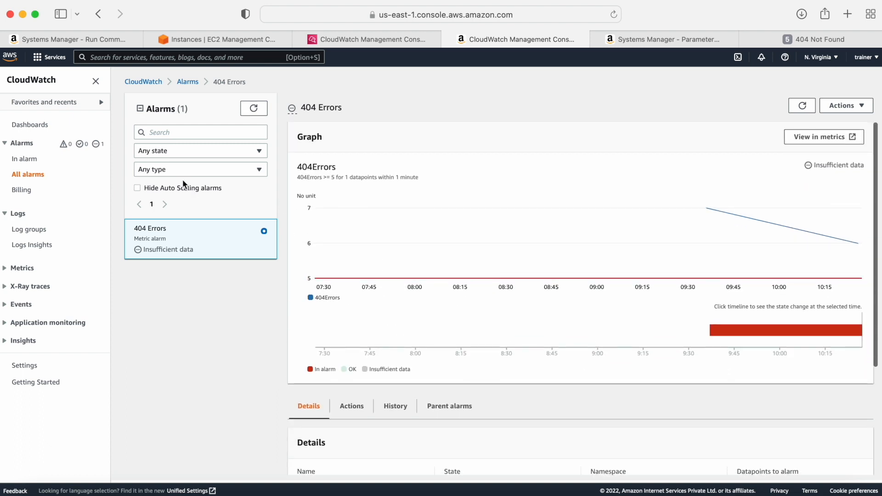
- Open the instance's log stream in the HttpAccessLog group and filter its events by err
click(24, 231)
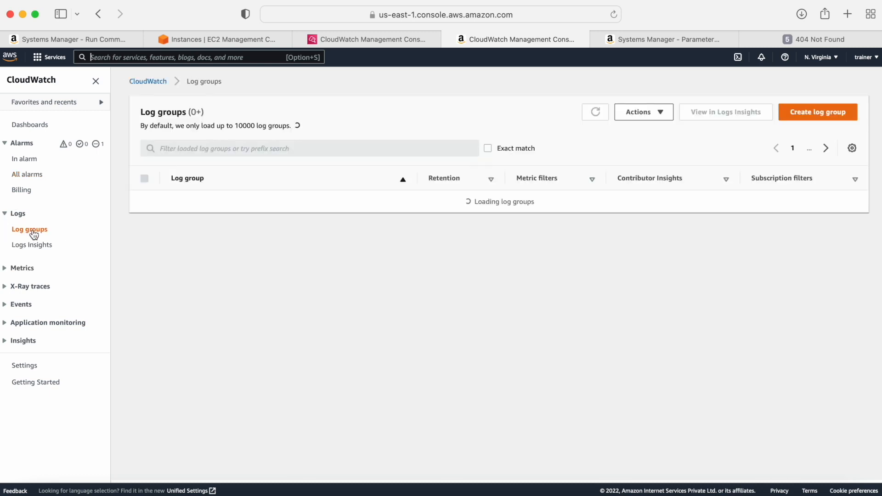
click(187, 203)
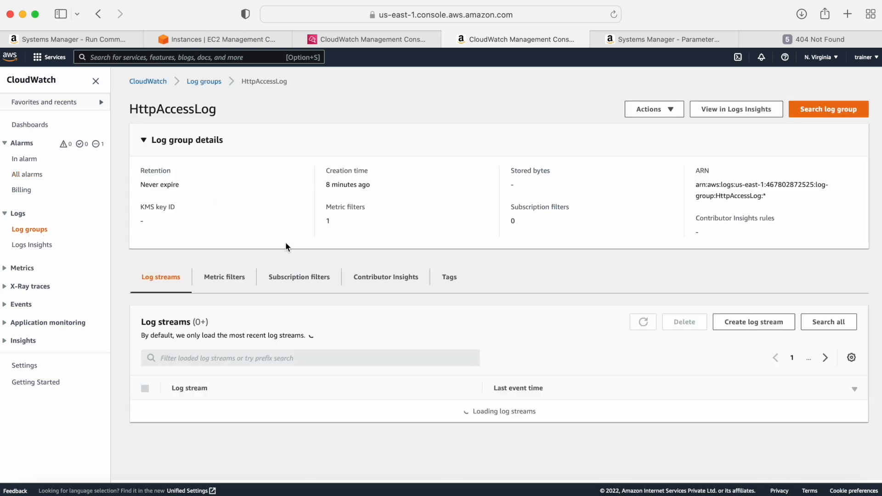
click(202, 398)
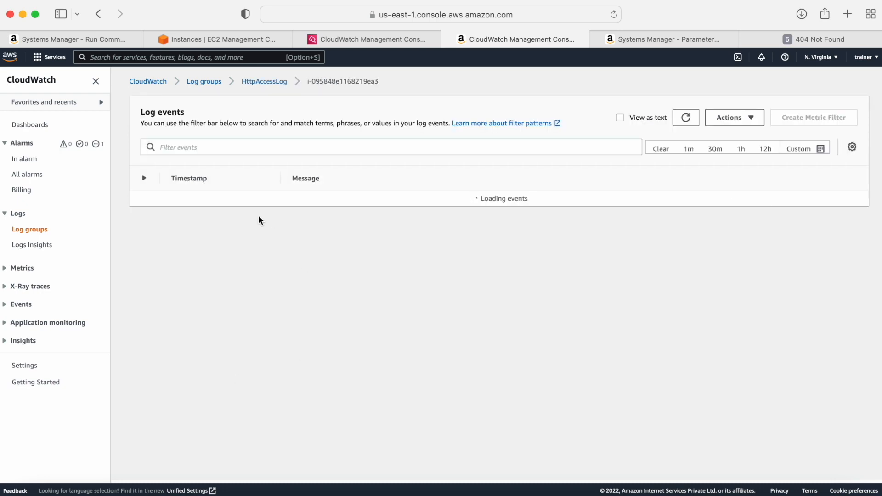
click(231, 145)
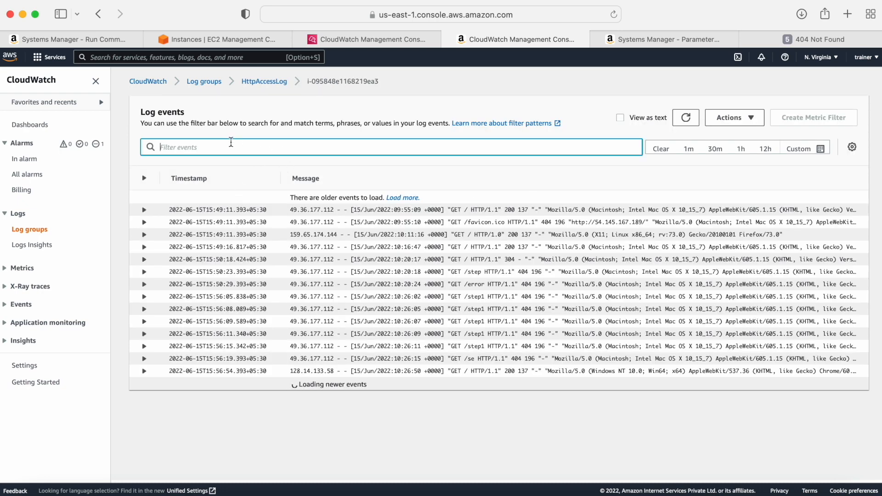
text(err)
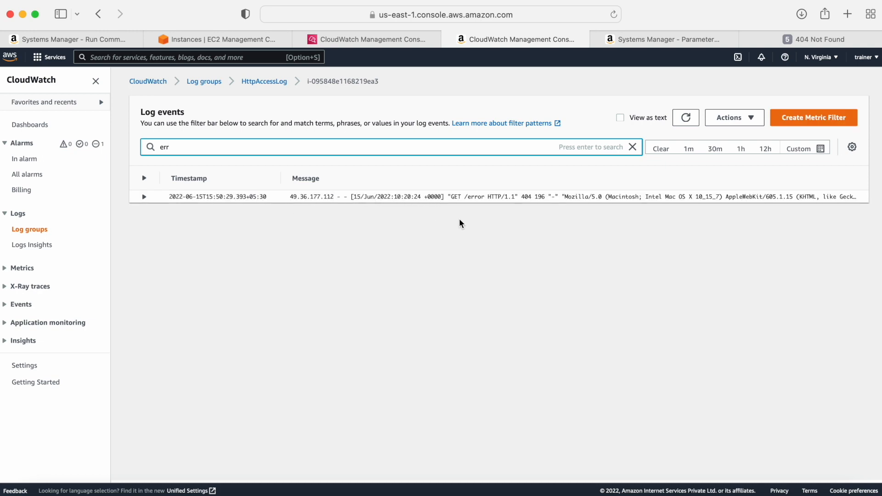
- Check the In alarm and all-alarms lists for 404 Errors, refreshing them to catch a state change
click(25, 159)
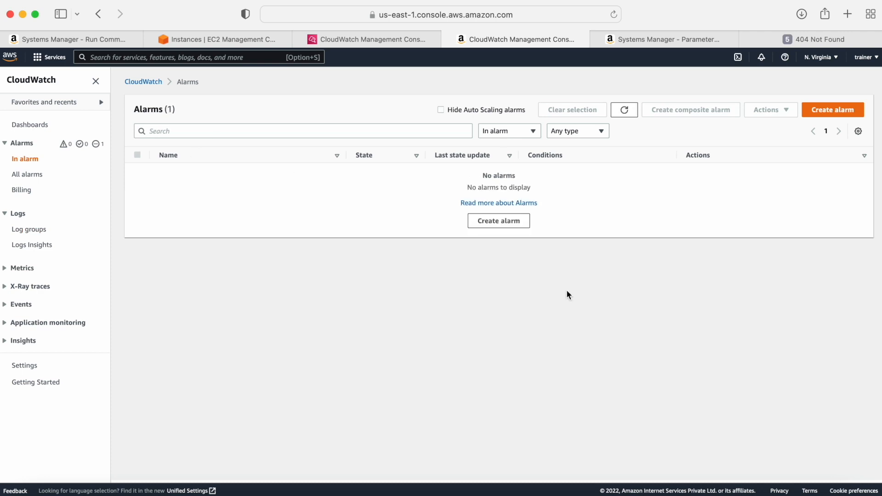
click(623, 111)
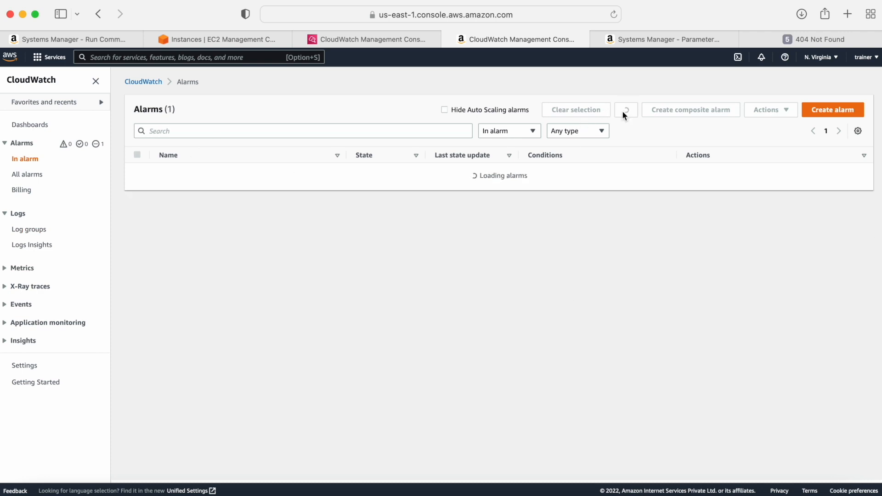
click(98, 144)
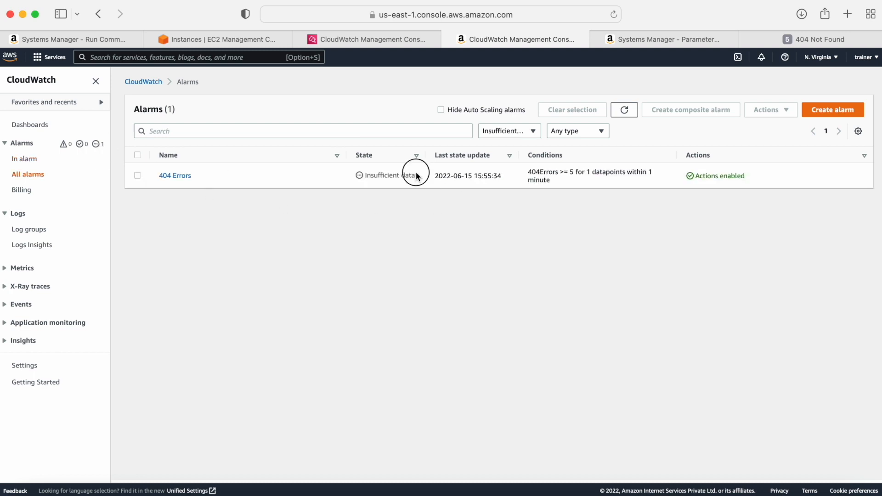
drag(431, 175, 357, 175)
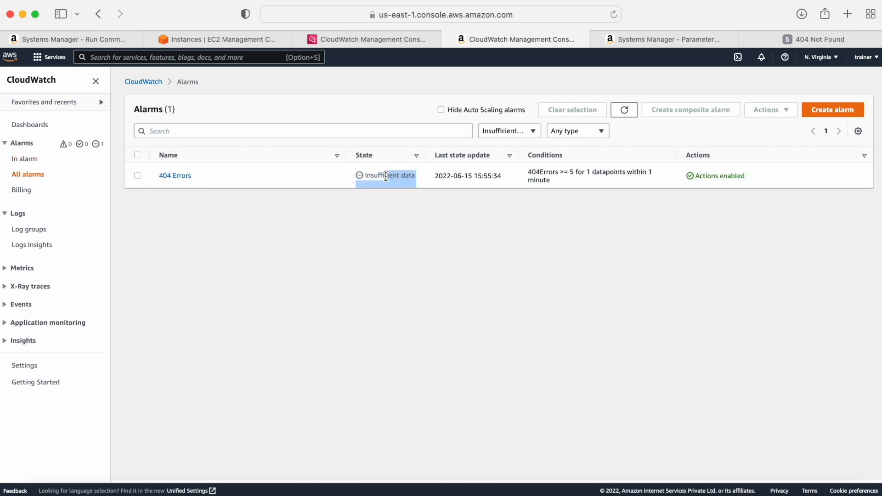
click(621, 113)
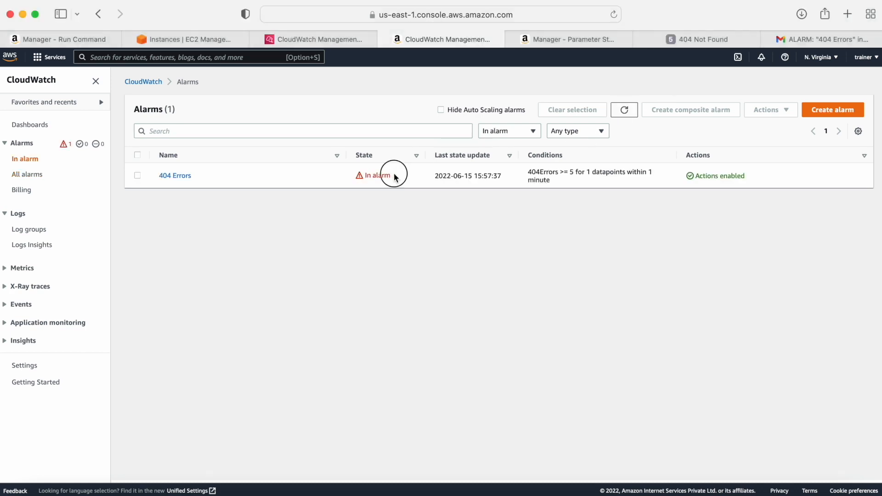
- Read the 404 Errors alarm notification email in Gmail, then return to the CloudWatch In alarm list and refresh it
click(781, 39)
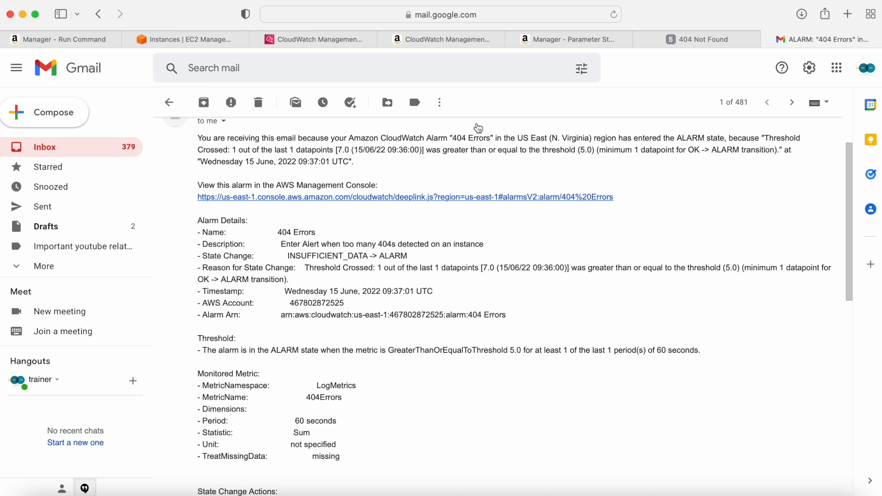
click(433, 37)
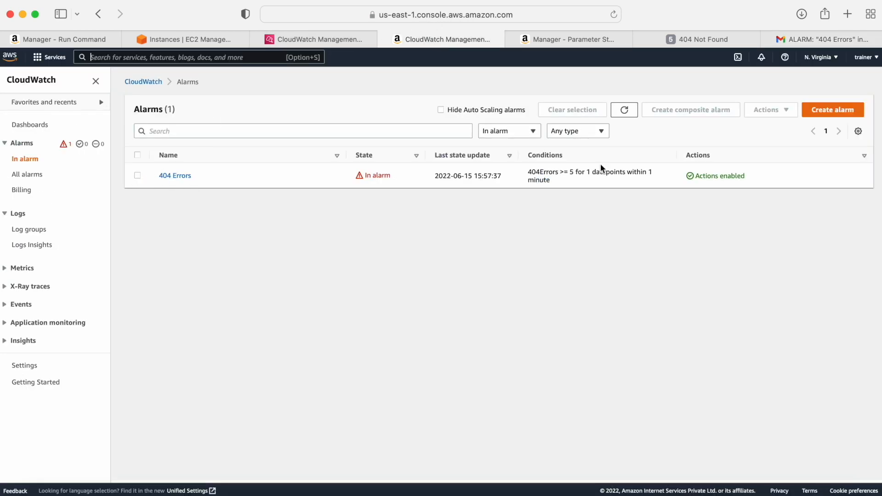
click(625, 110)
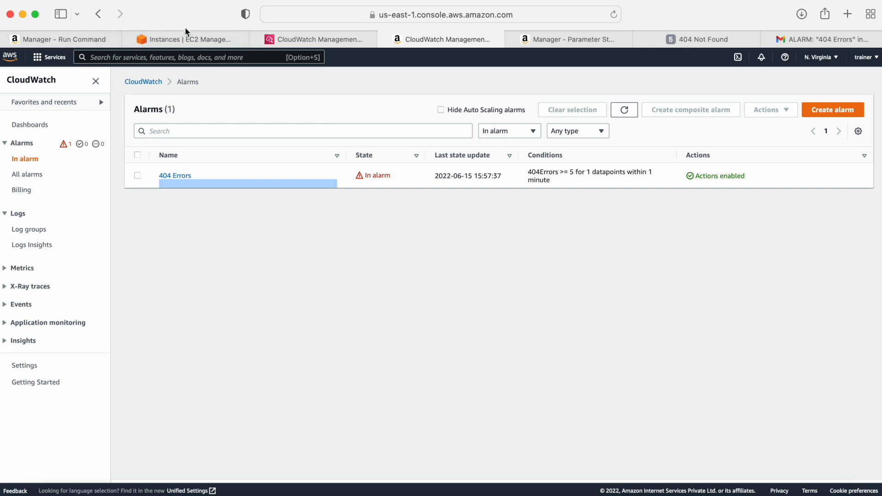
- Switch to AWS Systems Manager and open the Monitor-Web-Server parameter in Parameter Store
click(77, 37)
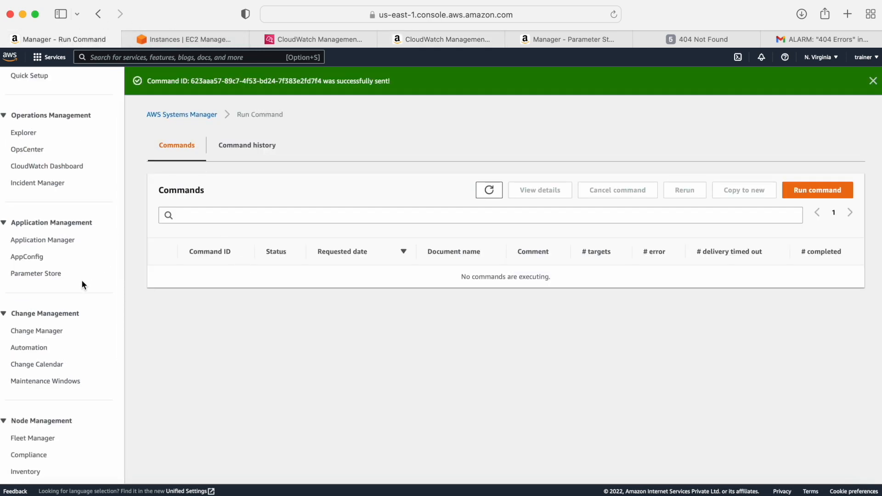
scroll(18, 322, down, 3)
scroll(12, 351, down, 1)
click(36, 163)
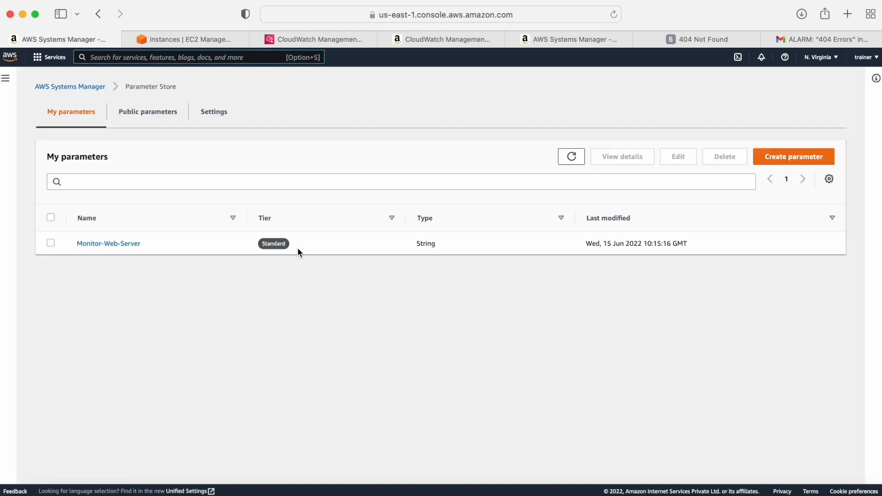
click(104, 245)
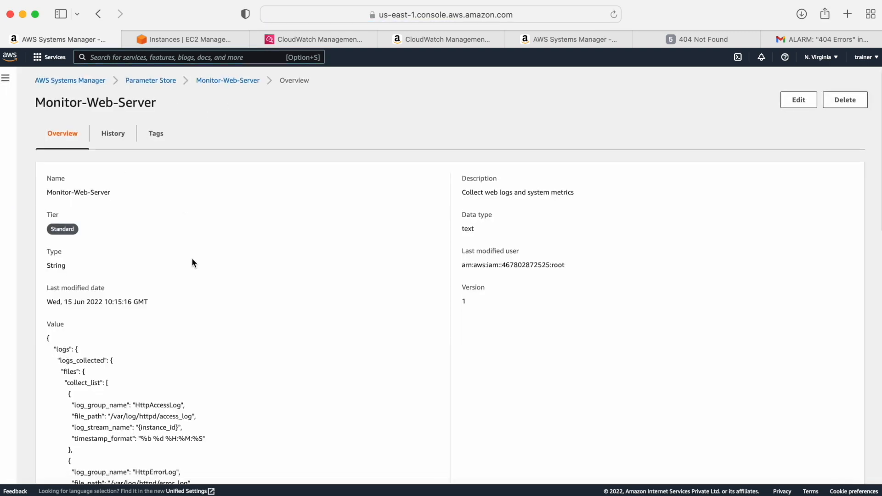
- Review the HttpAccessLog and HttpErrorLog collection entries and the metrics section in the parameter's JSON value
scroll(191, 260, down, 3)
scroll(192, 262, down, 2)
drag(209, 281, 54, 173)
click(85, 232)
drag(217, 290, 51, 172)
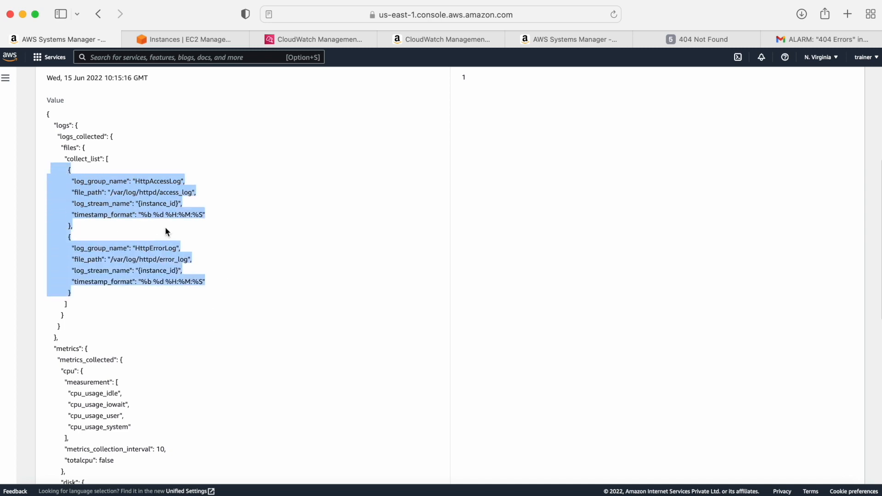
scroll(201, 257, down, 5)
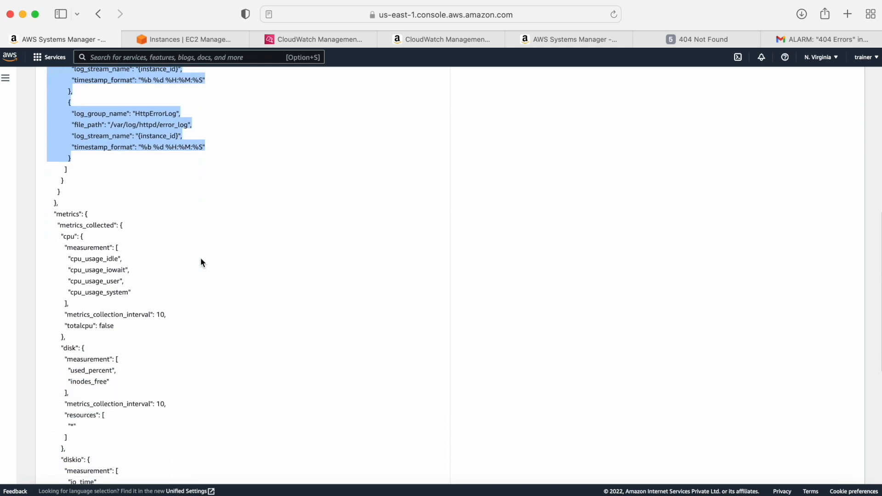
drag(52, 205, 102, 461)
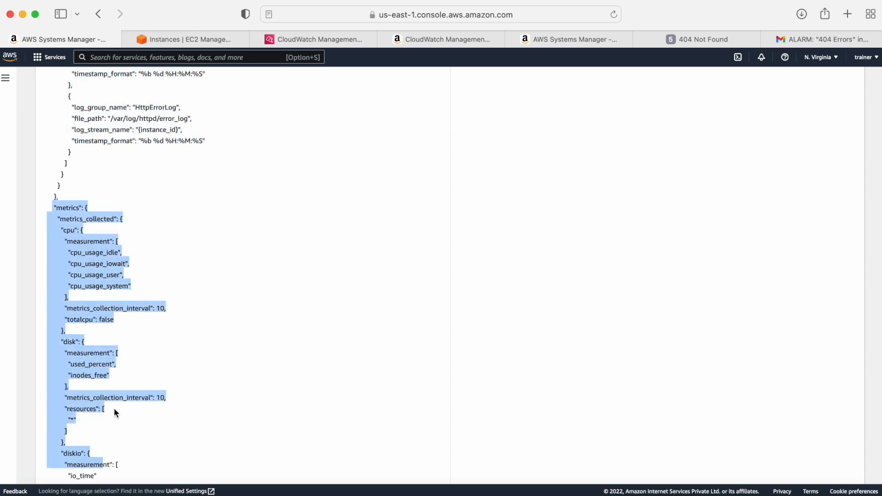
- Switch to CloudWatch and open the All metrics page in its own browser tab
click(298, 40)
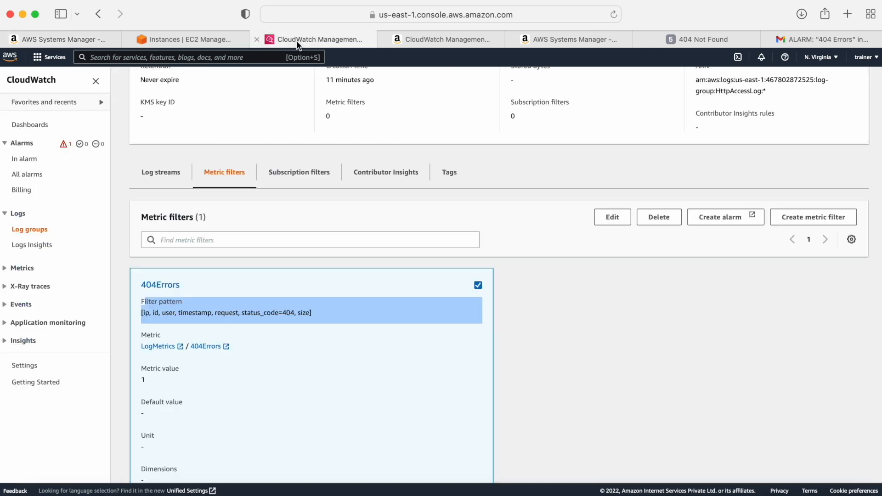
scroll(228, 282, down, 1)
click(22, 268)
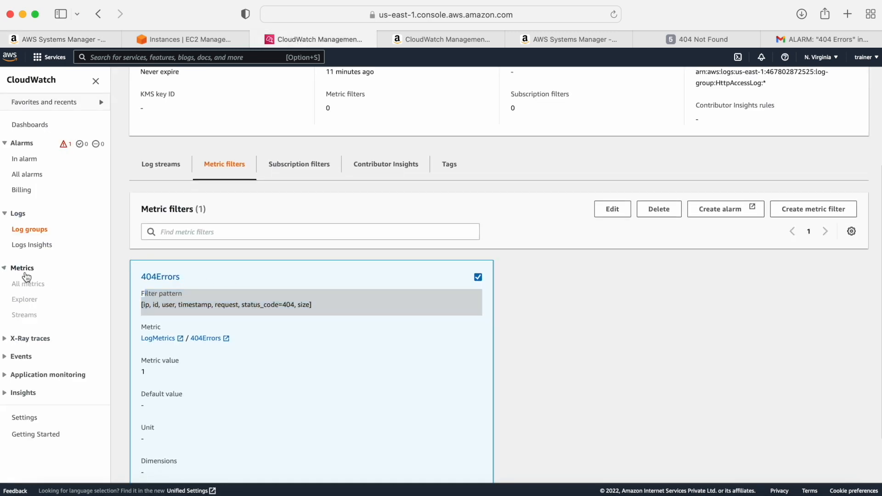
click(29, 283)
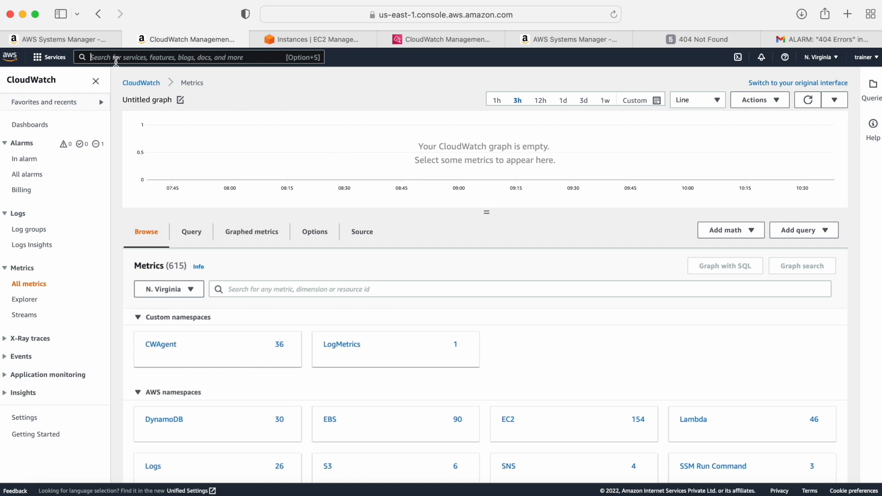
- Return to the Monitor-Web-Server parameter in Systems Manager and review the logs section of its JSON value
click(77, 46)
scroll(166, 197, up, 8)
scroll(167, 203, up, 3)
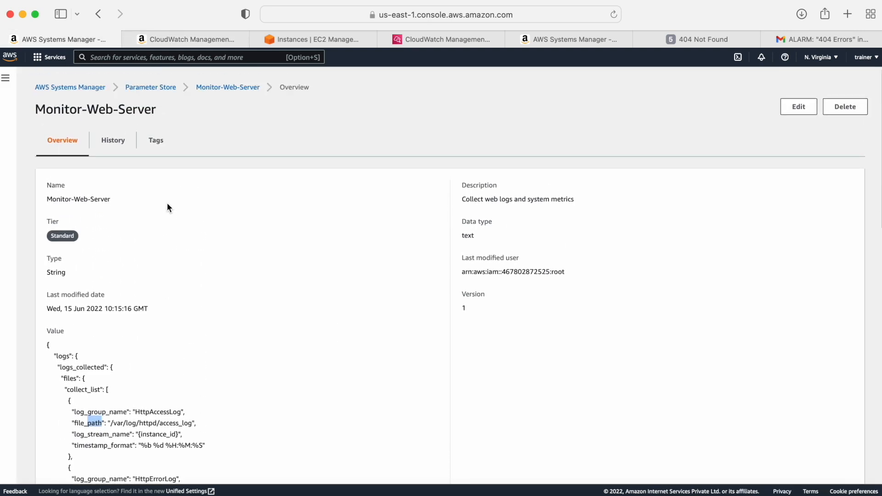
scroll(133, 123, down, 3)
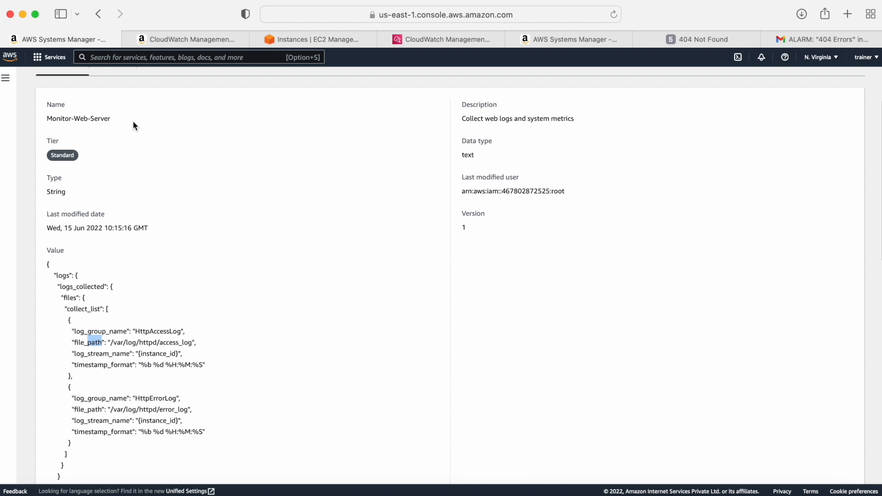
drag(102, 412, 48, 222)
scroll(92, 363, down, 2)
drag(79, 381, 44, 175)
scroll(199, 310, down, 5)
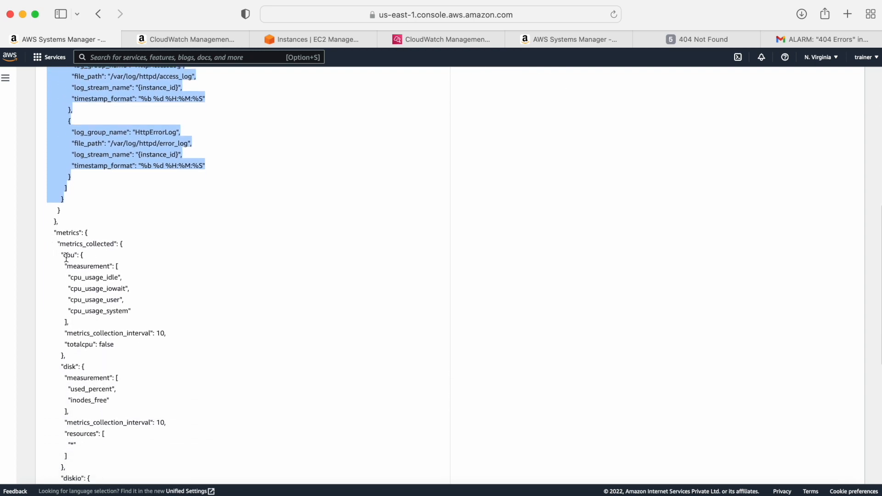
- Examine the cpu, disk, diskio, mem and swap measurements in the parameter's metrics section
click(66, 258)
drag(78, 277, 122, 316)
scroll(119, 321, down, 3)
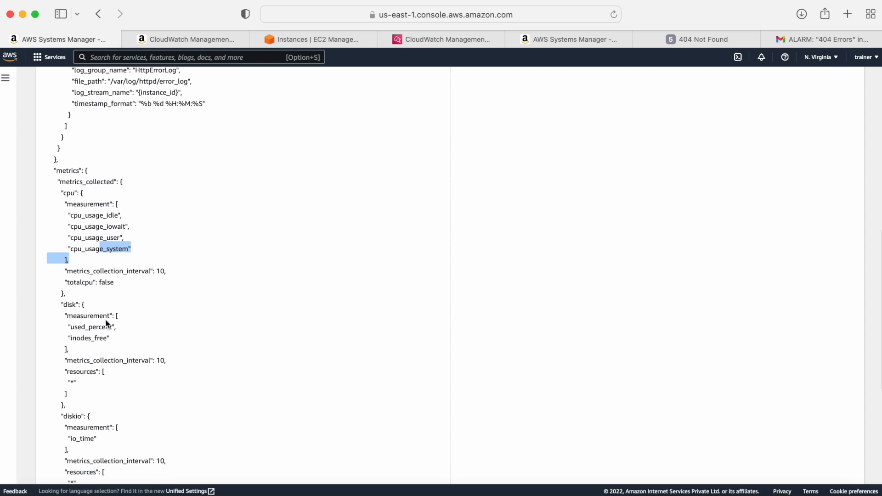
drag(64, 305, 115, 328)
scroll(114, 320, down, 3)
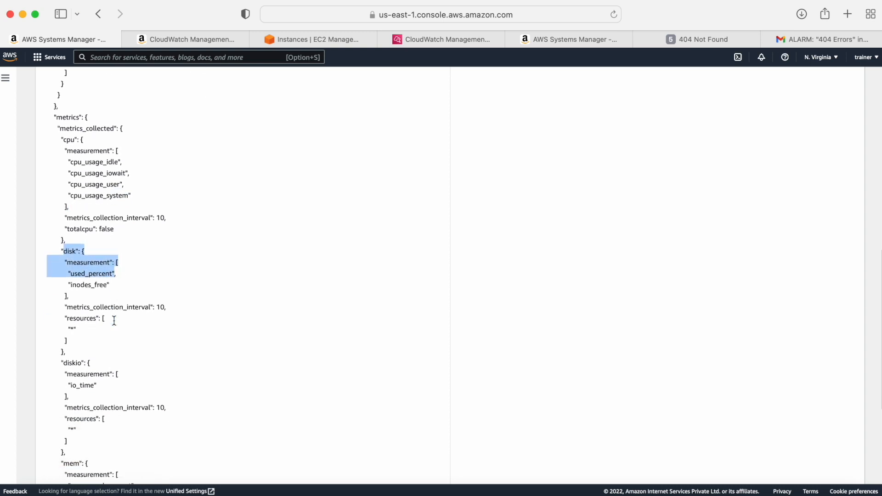
scroll(78, 338, down, 2)
drag(68, 332, 103, 367)
scroll(102, 377, down, 4)
drag(69, 411, 69, 413)
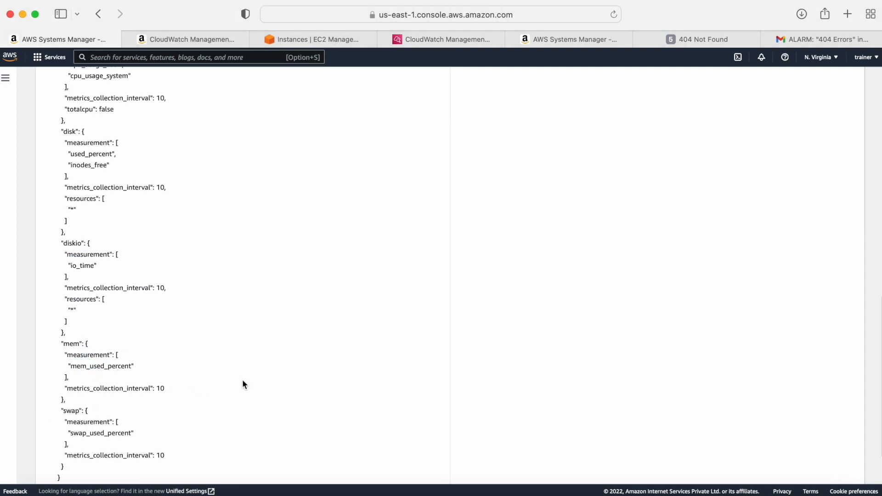
- Graph the 404Errors metric from CloudWatch's LogMetrics namespace, under metrics with no dimensions, using the Number graph type
click(425, 40)
click(186, 39)
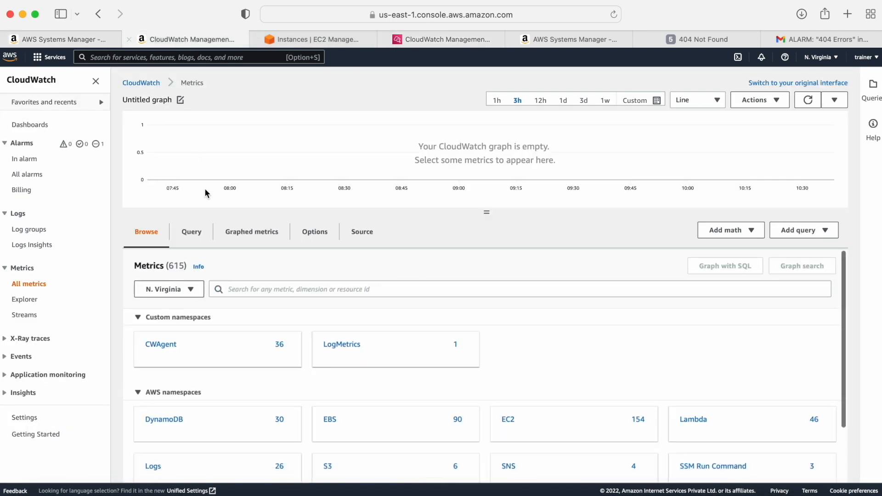
click(346, 354)
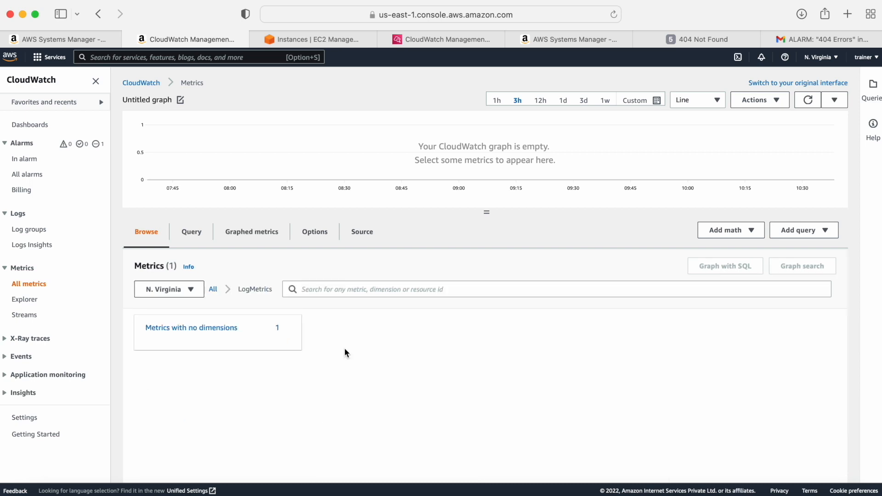
click(170, 328)
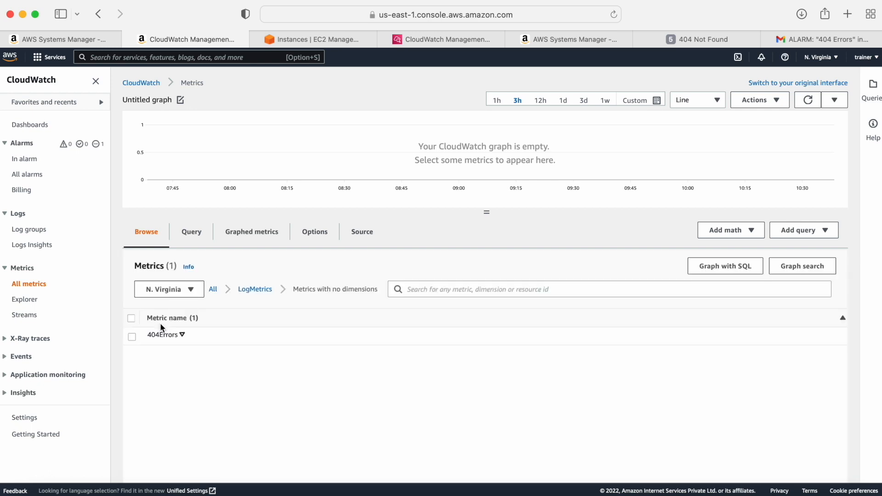
click(132, 336)
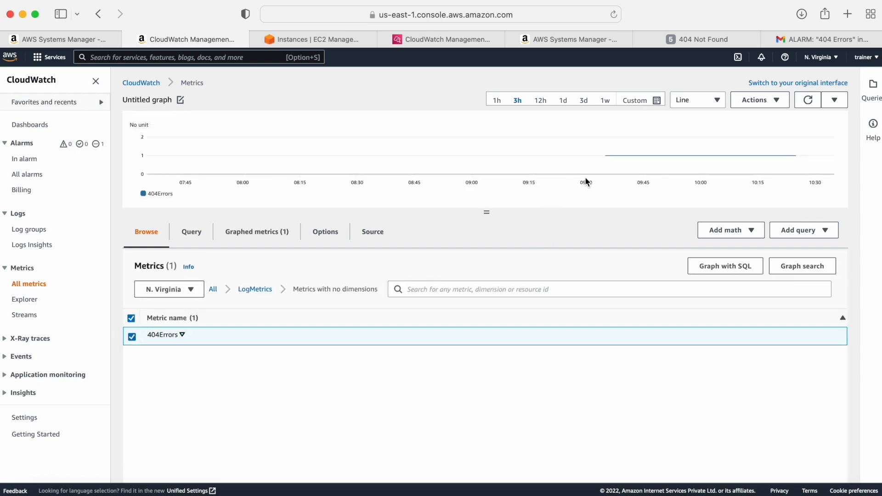
click(703, 102)
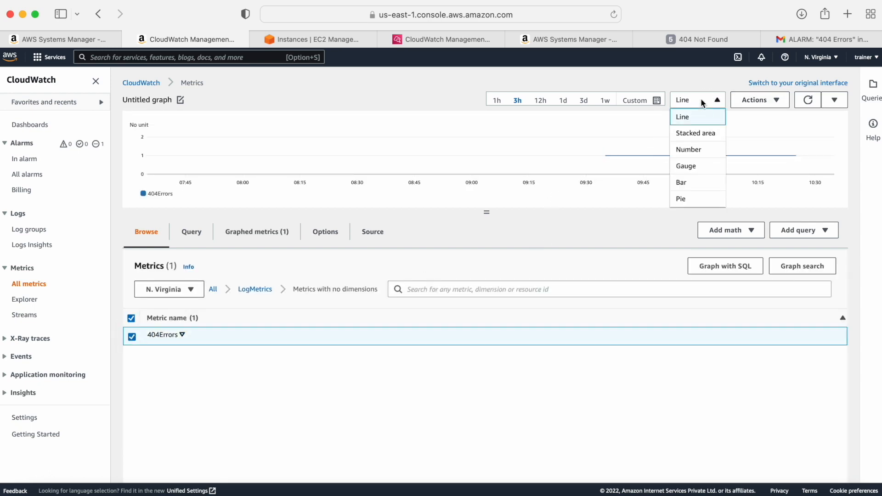
click(690, 150)
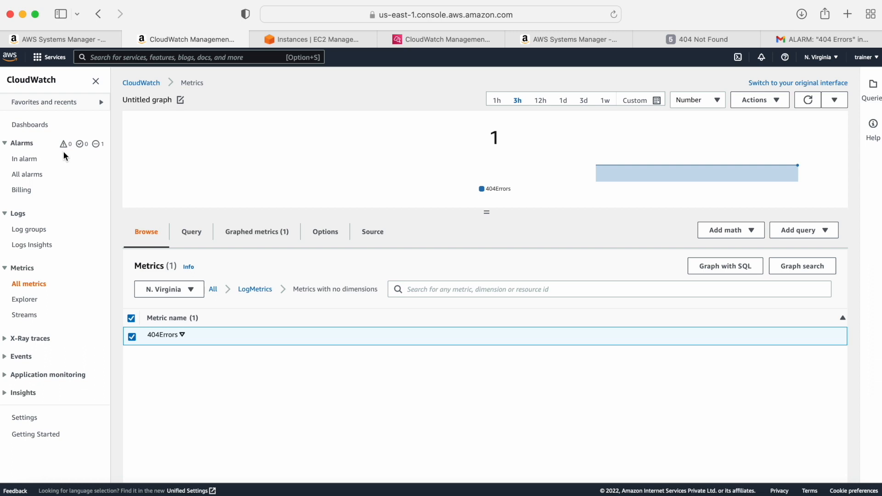
- Return to all metric namespaces and open the CWAgent metrics grouped by host
click(258, 290)
click(214, 290)
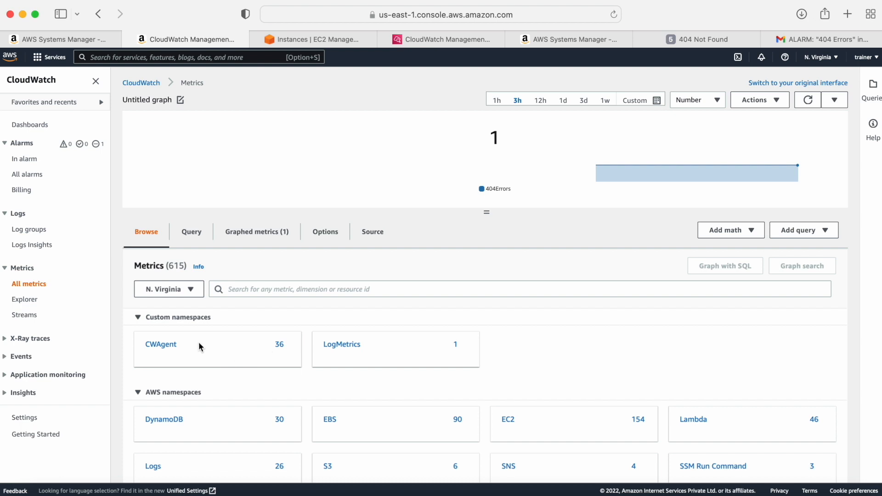
click(172, 345)
click(509, 329)
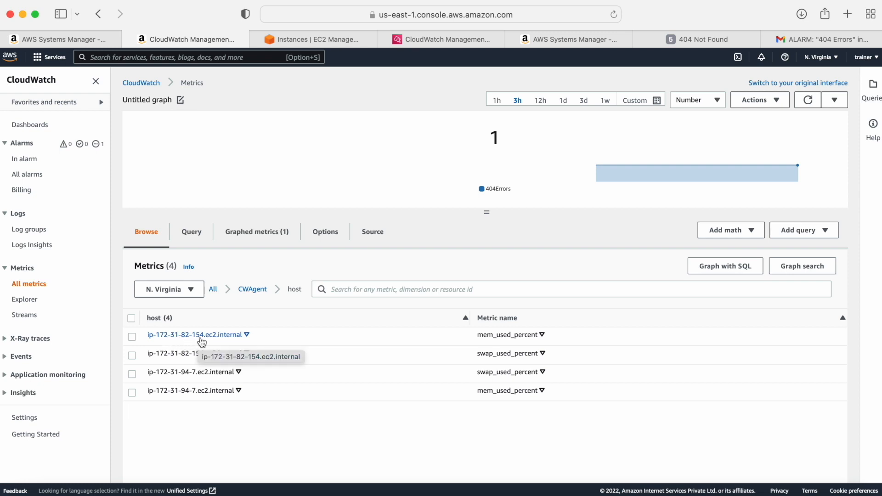
- Copy the monitoring-demo instance's private IPv4 address from EC2 and filter the CWAgent host metrics by 172.31.82.154
click(289, 42)
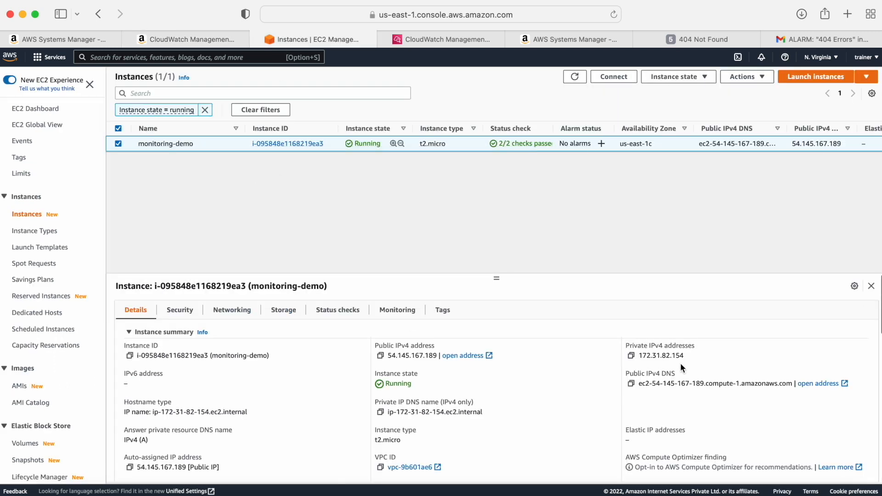
drag(688, 354, 639, 352)
click(633, 356)
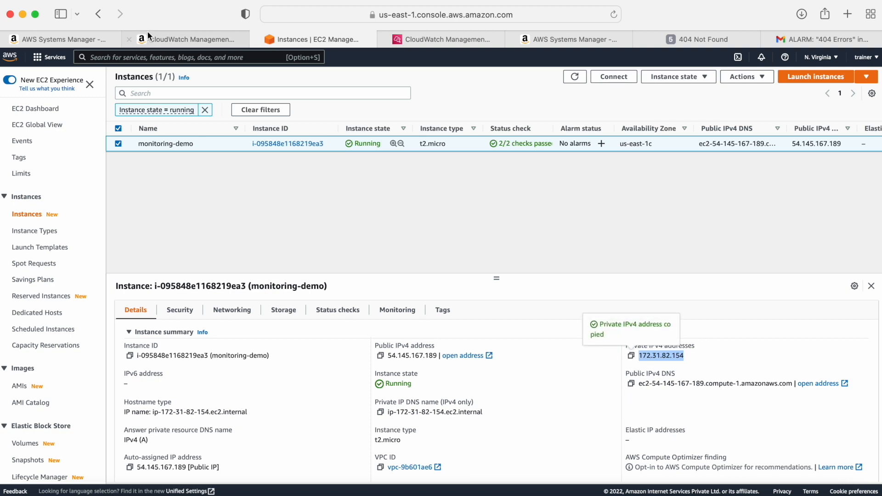
click(148, 34)
click(367, 289)
key(super+v)
key(Return)
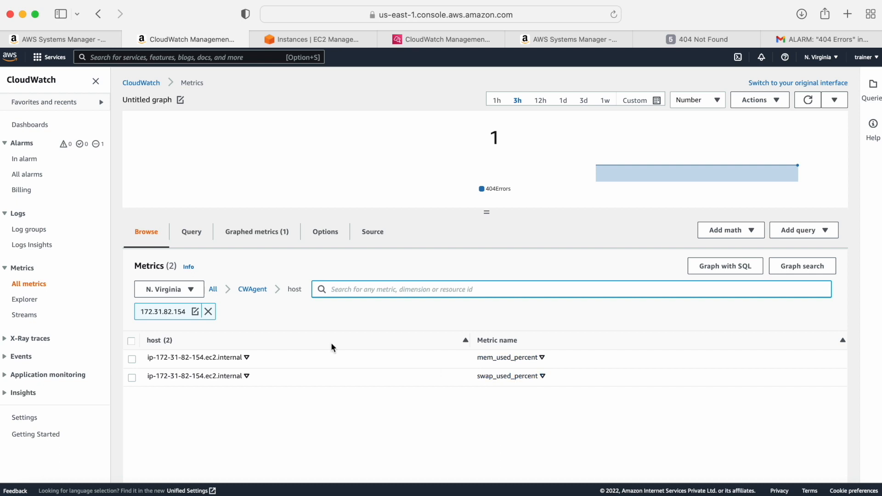
- Add the filtered host's mem_used_percent and swap_used_percent metrics to the graph
click(132, 361)
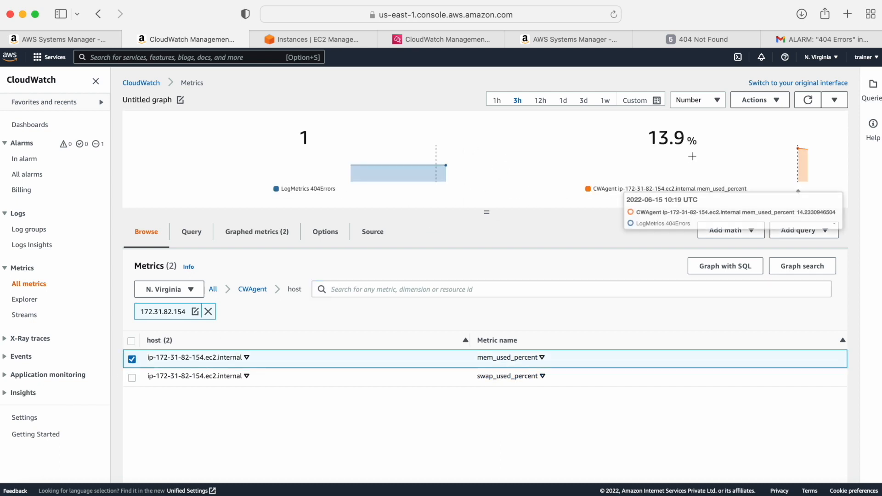
click(132, 361)
click(133, 377)
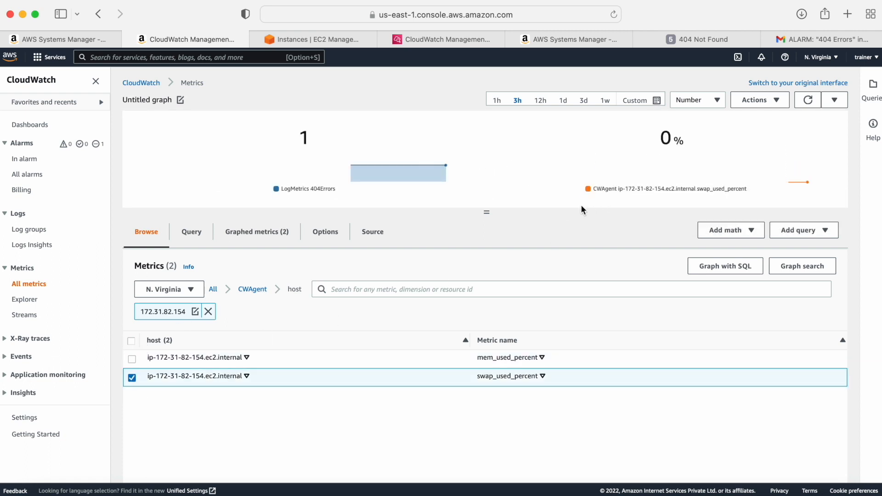
click(132, 359)
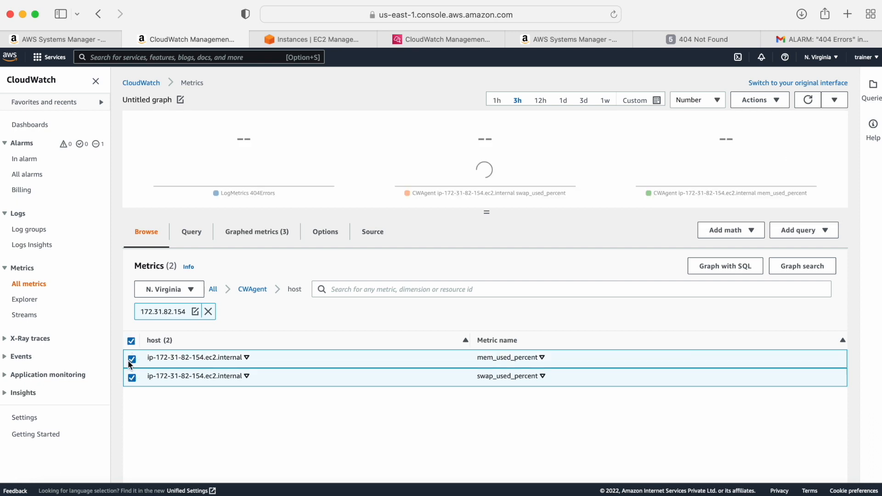
- Try the Bar and Stacked area graph types for the selected metrics, and return to Number
click(759, 107)
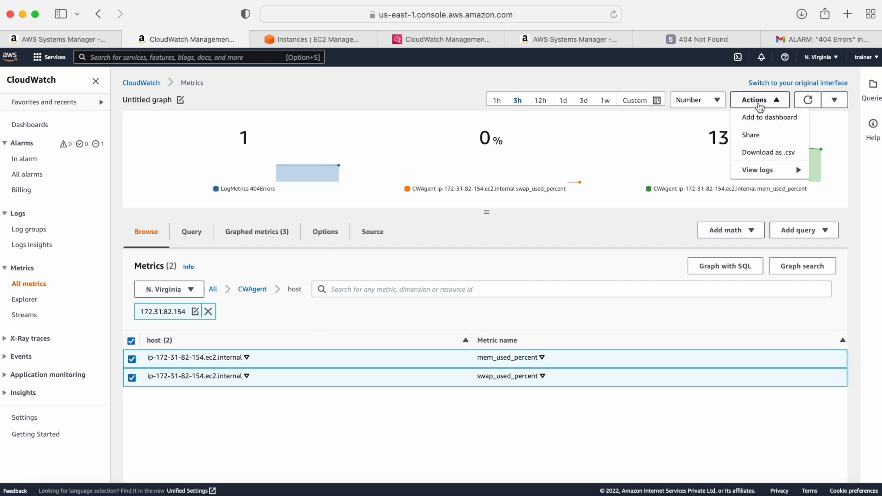
click(712, 104)
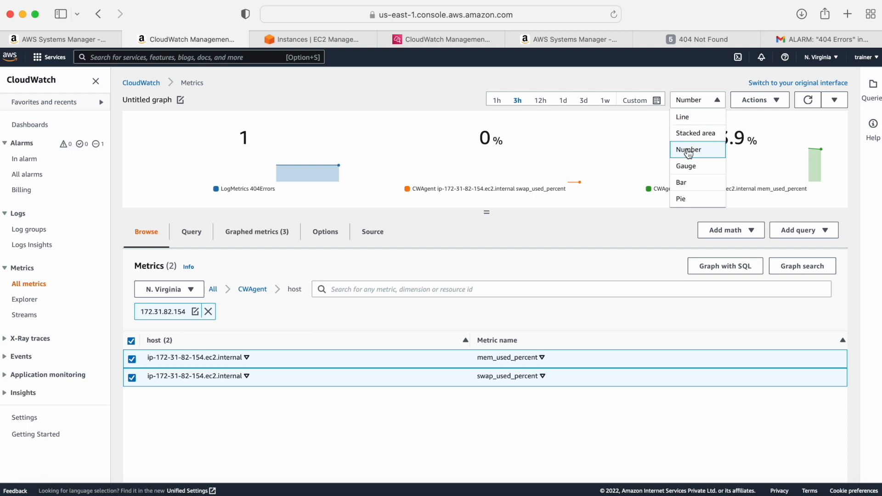
click(688, 182)
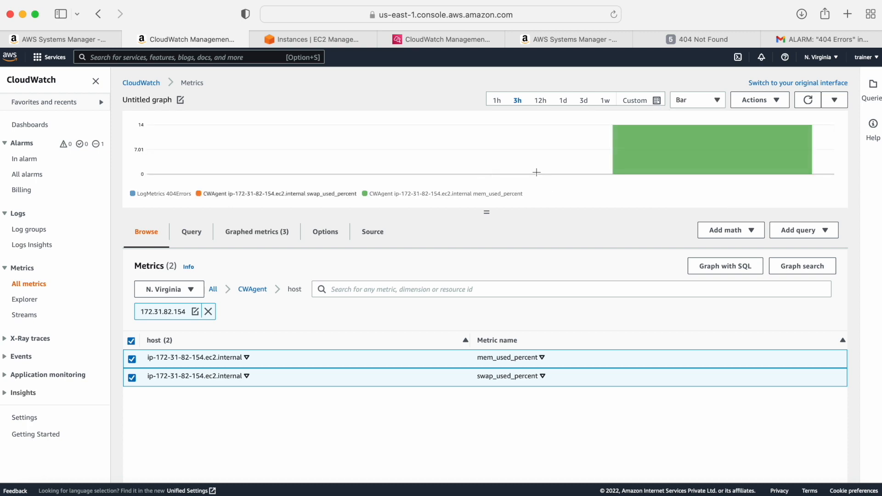
click(697, 102)
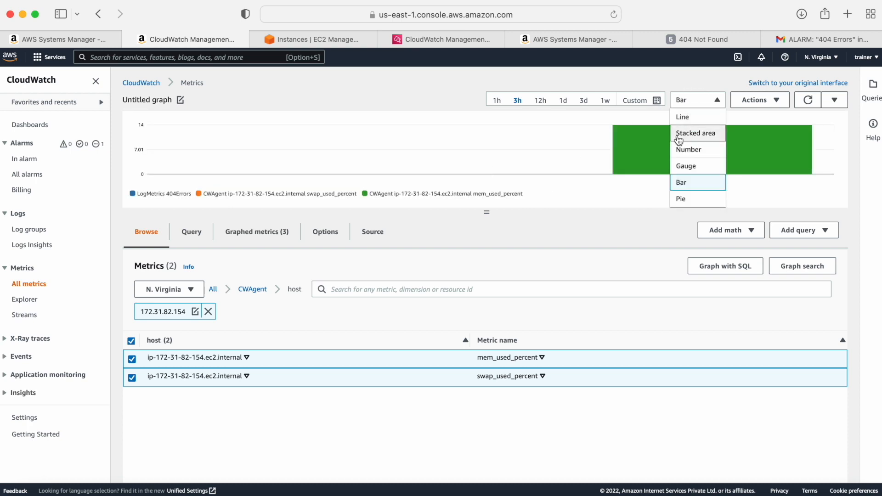
click(689, 134)
click(704, 101)
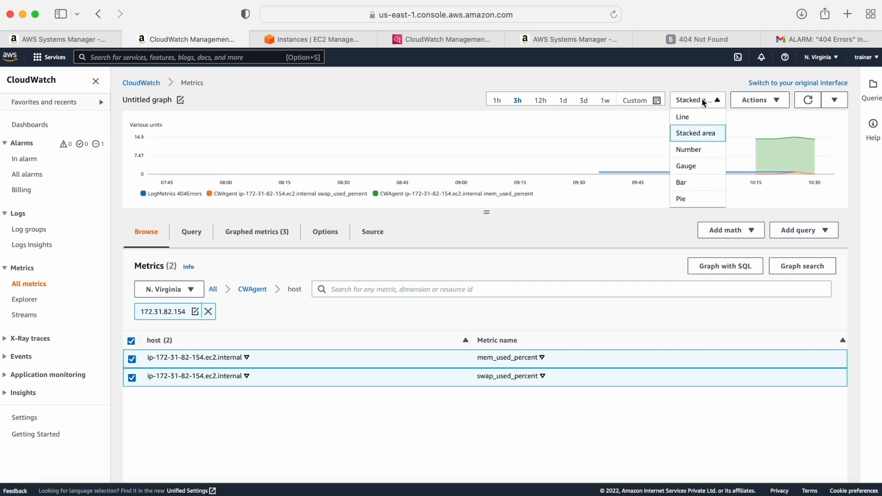
click(679, 150)
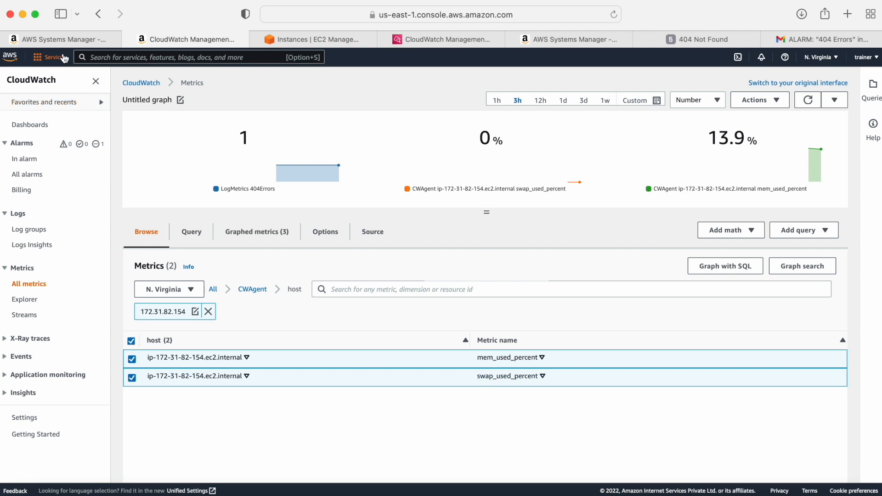
- Check swap_used_percent and mem_used_percent in the Monitor-Web-Server parameter's JSON against the metrics listed in CloudWatch
click(56, 39)
scroll(128, 406, down, 3)
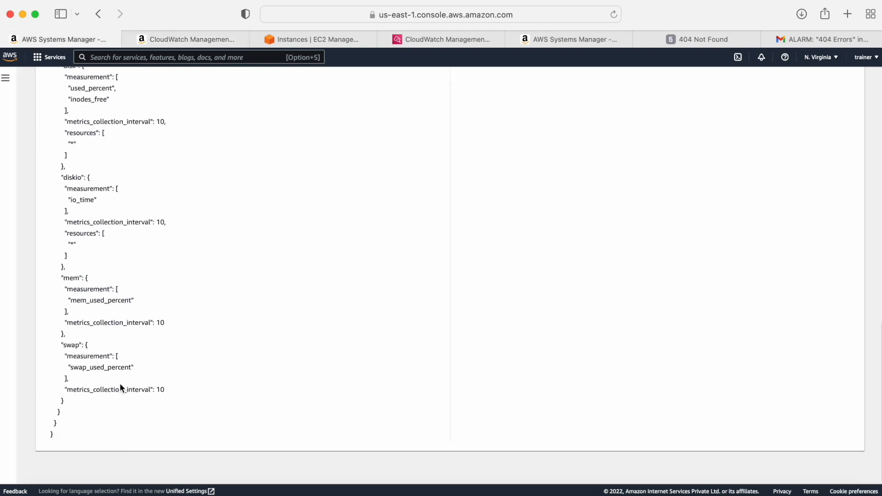
drag(70, 366, 108, 371)
drag(81, 301, 124, 301)
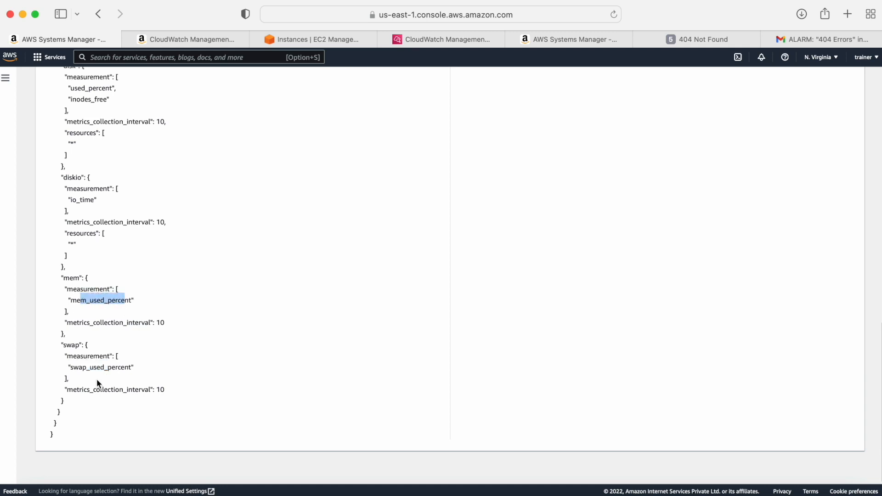
click(168, 40)
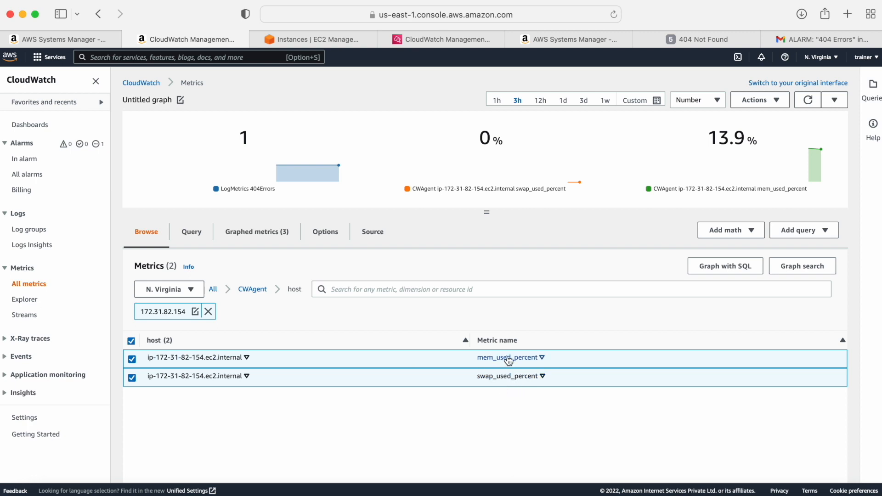
- Remove both host metrics from the graph, go back to CWAgent, and reopen the host metrics
click(129, 341)
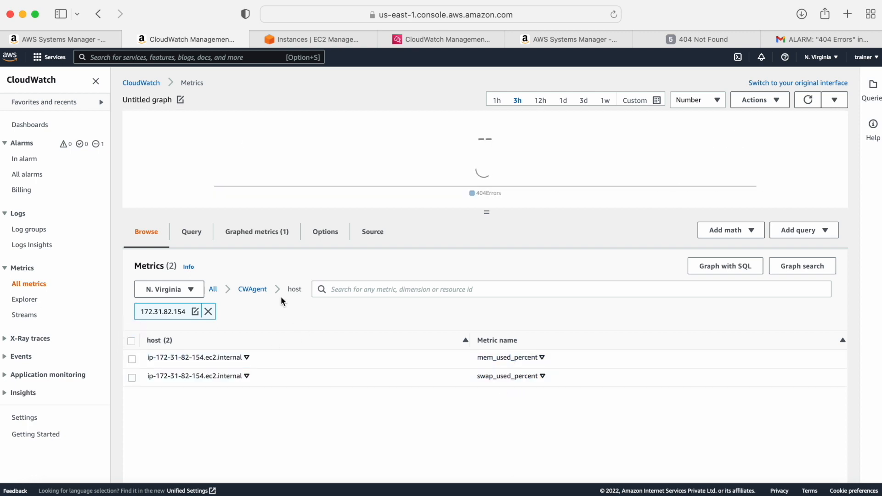
click(253, 289)
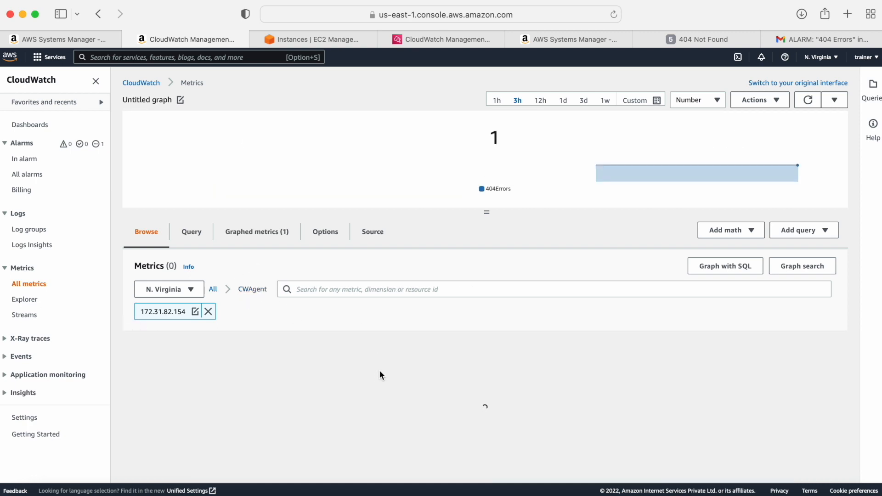
click(371, 357)
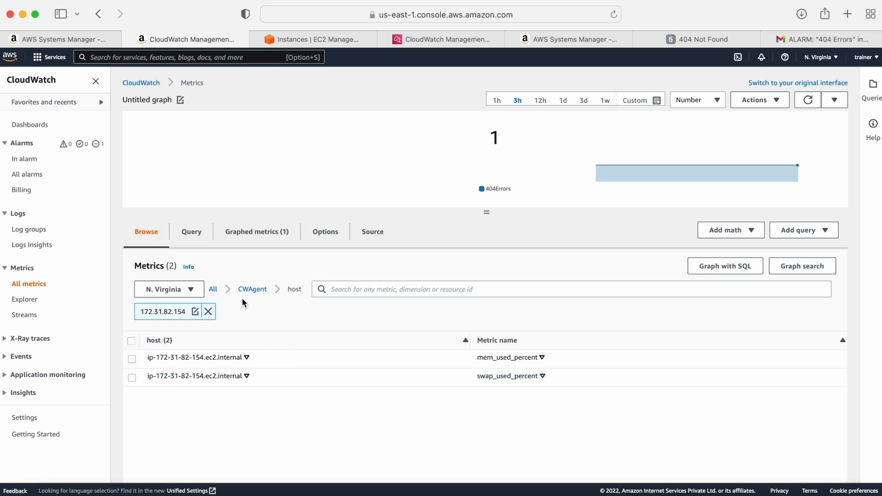
- Go back to the CWAgent dimensions and open the filtered metrics grouped by device, fstype, host and path
click(253, 289)
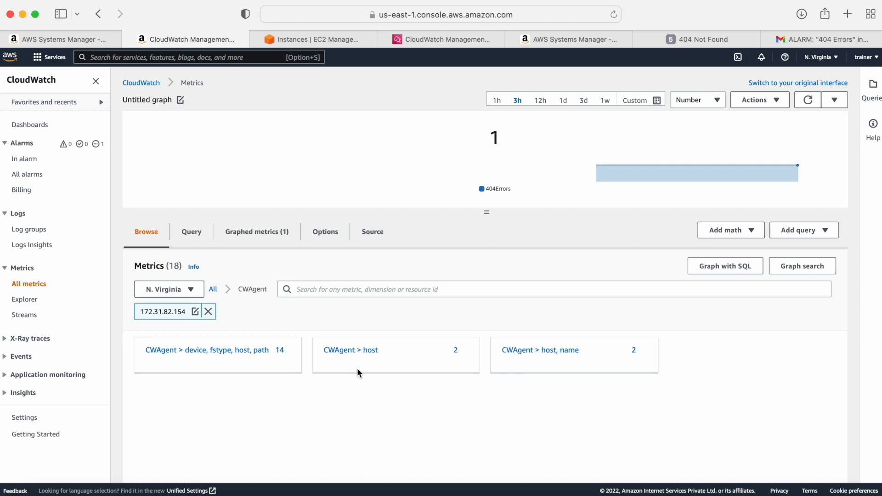
click(223, 352)
scroll(348, 386, down, 2)
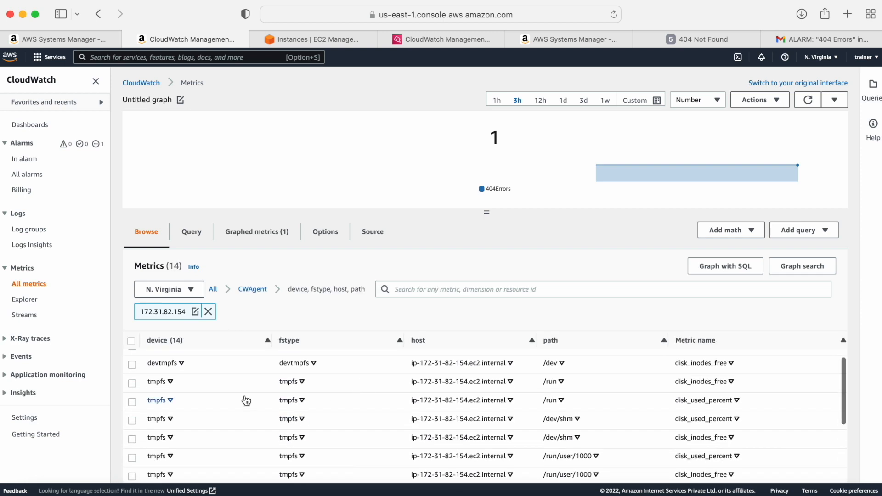
scroll(220, 403, up, 1)
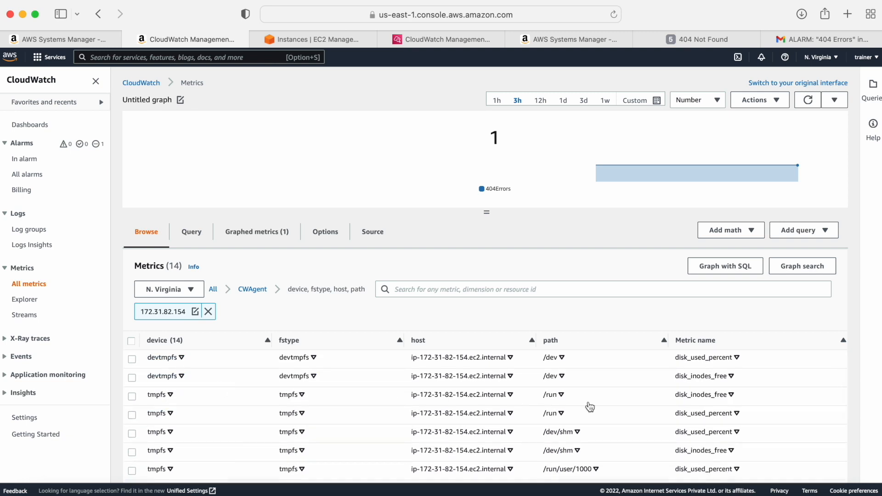
- Check the disk section's used_percent measurement in the Monitor-Web-Server parameter's JSON in AWS Systems Manager
click(69, 39)
scroll(112, 248, up, 1)
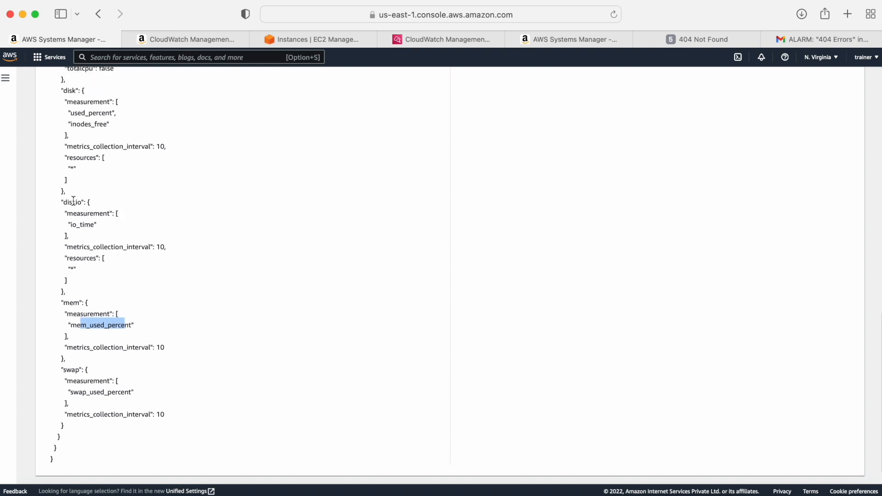
scroll(88, 189, up, 1)
scroll(87, 185, down, 2)
scroll(81, 153, up, 2)
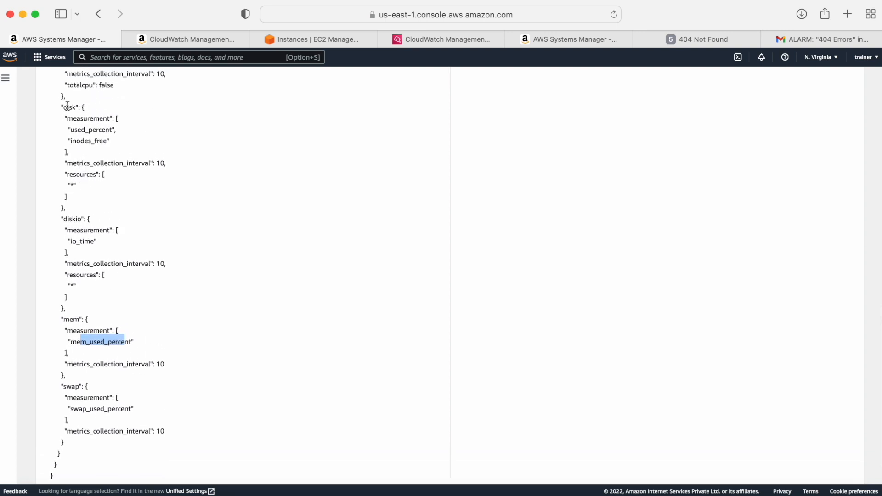
double_click(66, 105)
double_click(86, 119)
click(81, 129)
double_click(81, 129)
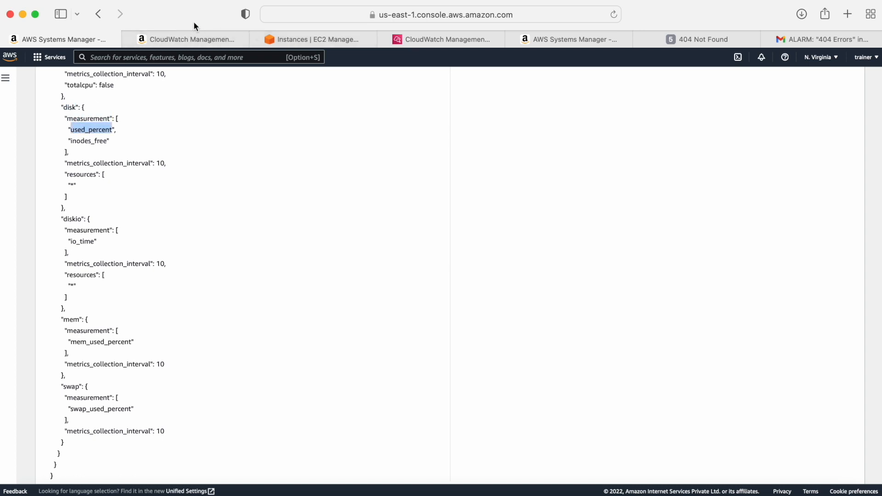
- In CloudWatch, graph the tmpfs disk_used_percent metric for /run and the disk_inodes_free metric for /run/user/0
click(183, 40)
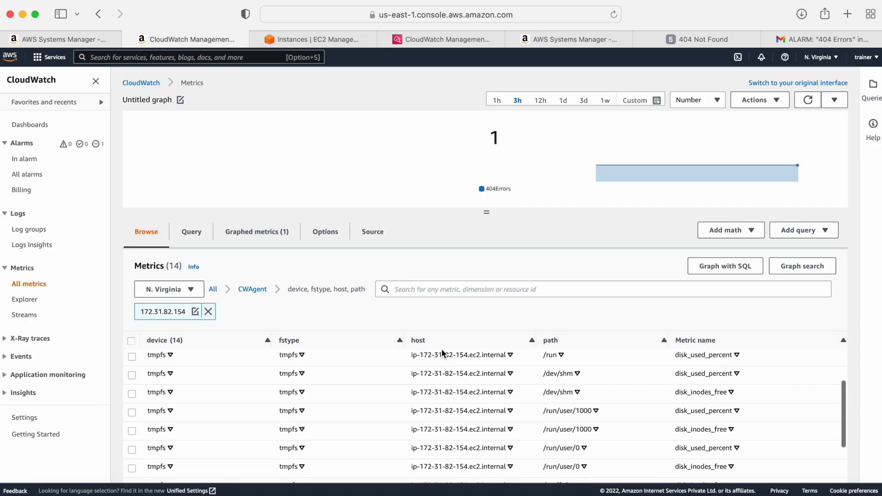
scroll(442, 349, up, 3)
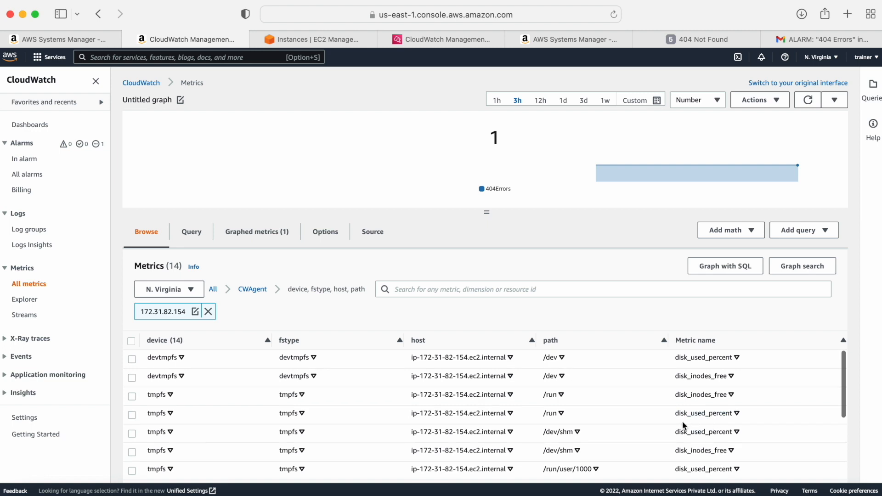
click(132, 414)
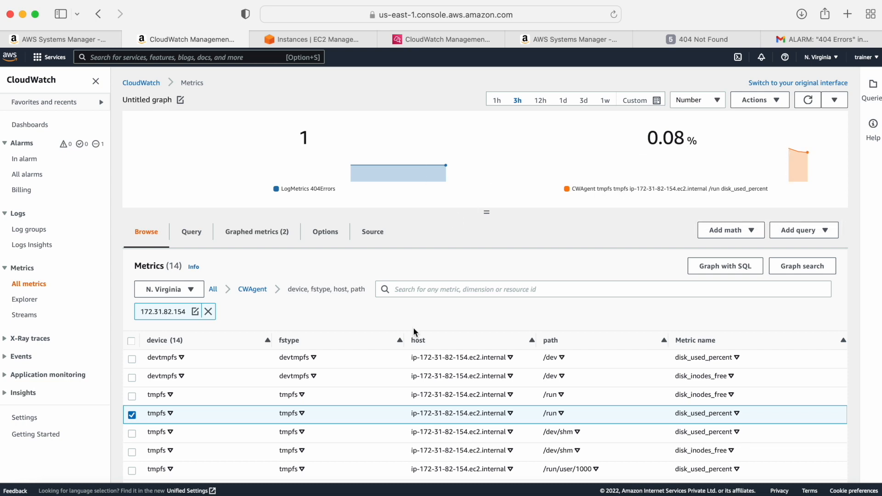
scroll(373, 384, down, 4)
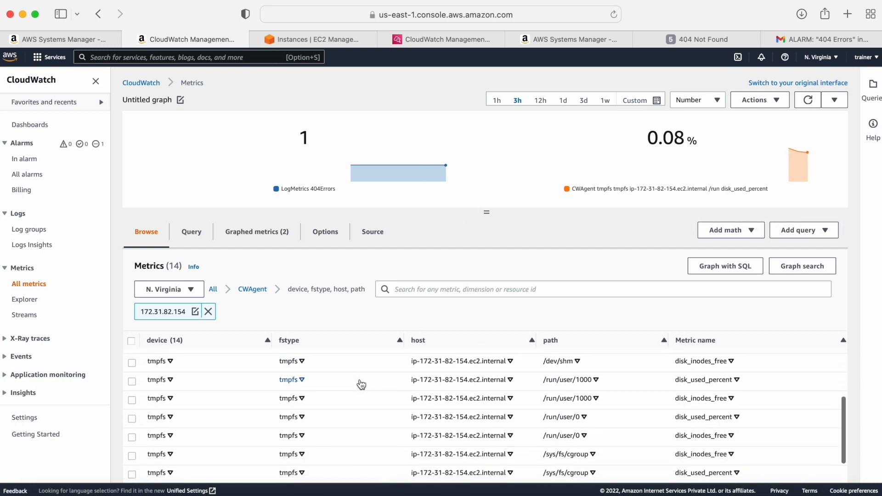
scroll(294, 400, down, 2)
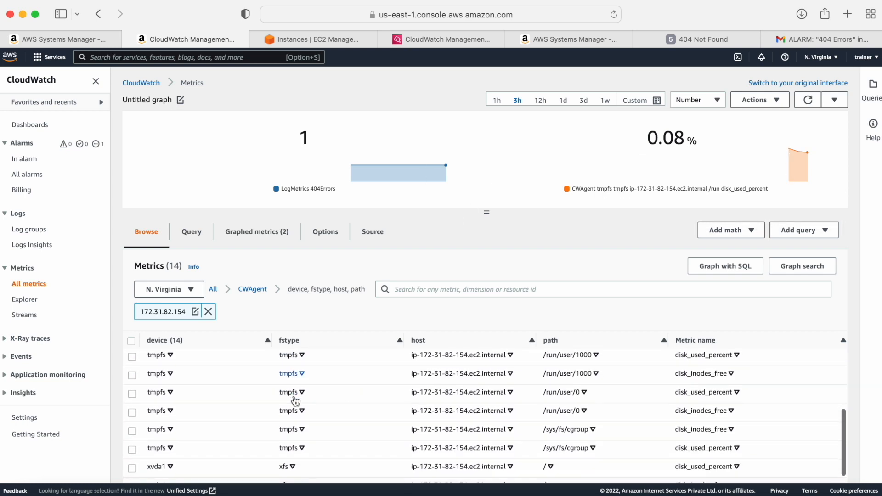
click(131, 407)
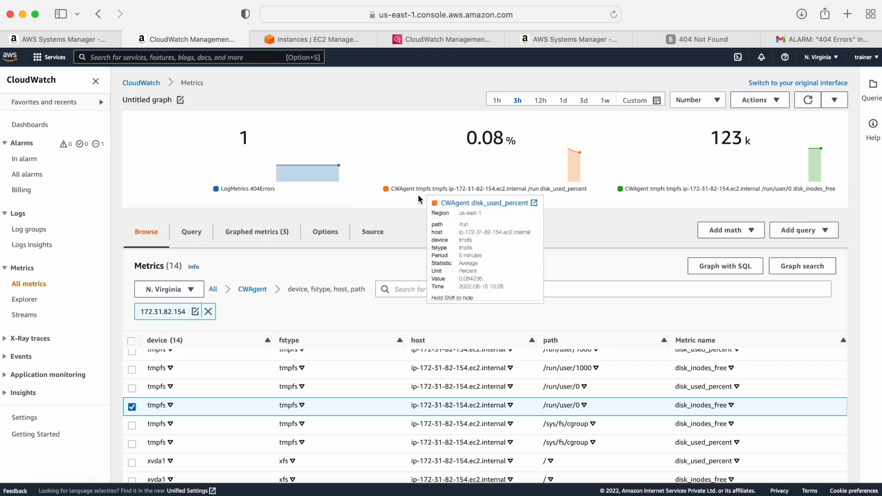
- Review the log collection and cpu and disk metric sections of the Monitor-Web-Server parameter in AWS Systems Manager
click(76, 37)
scroll(200, 198, up, 10)
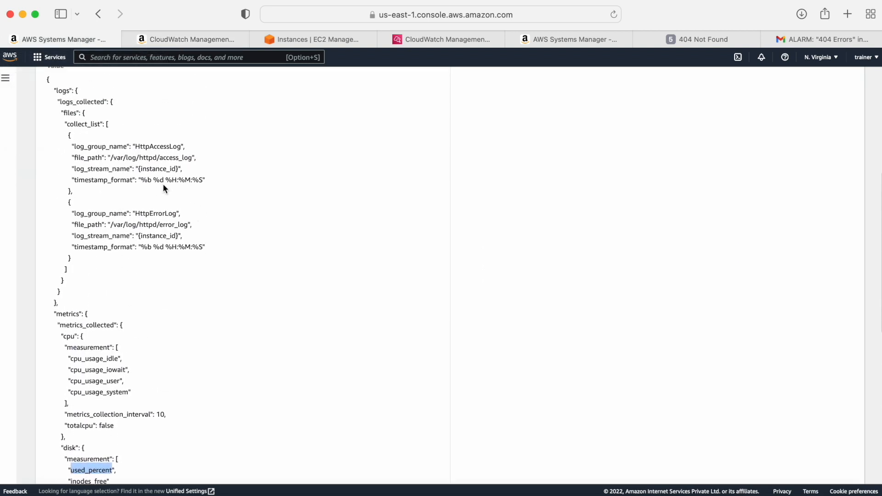
scroll(201, 330, down, 5)
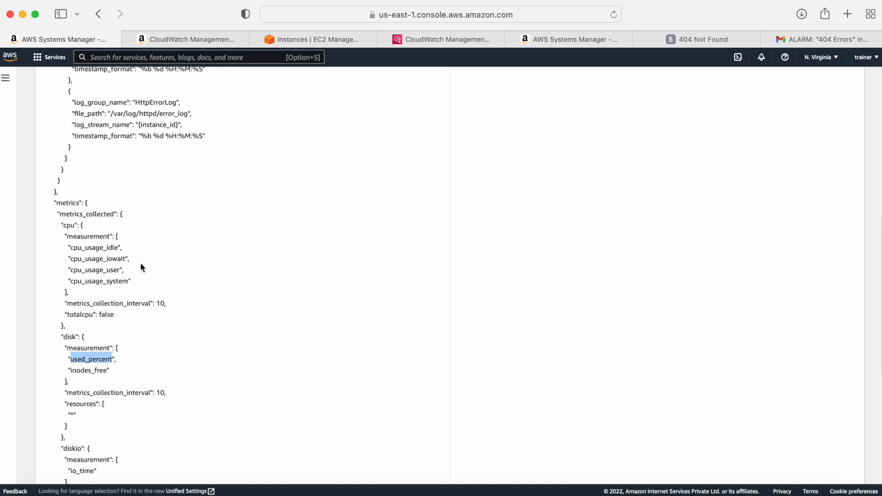
scroll(152, 315, down, 2)
scroll(152, 315, up, 3)
scroll(152, 316, up, 10)
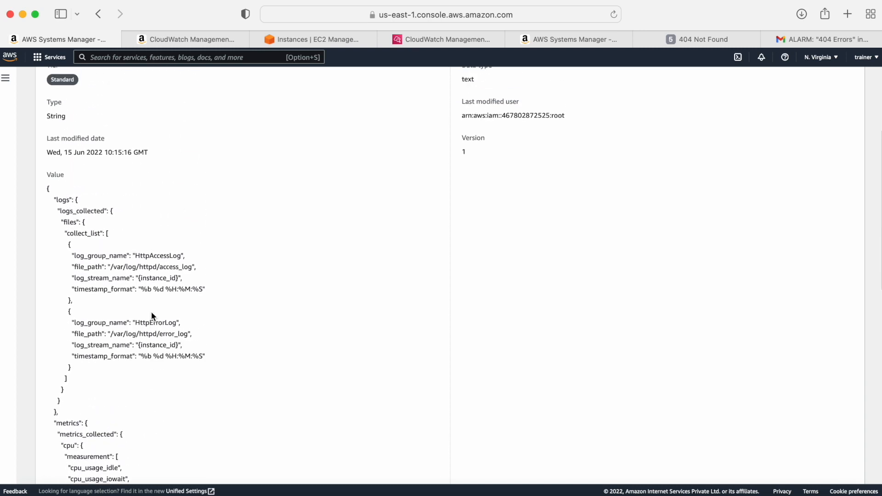
- Highlight the JSON in the parameter's value from its opening brace through the log collection entries, and return to the overview details
scroll(151, 316, down, 2)
drag(48, 288, 83, 402)
scroll(219, 364, down, 4)
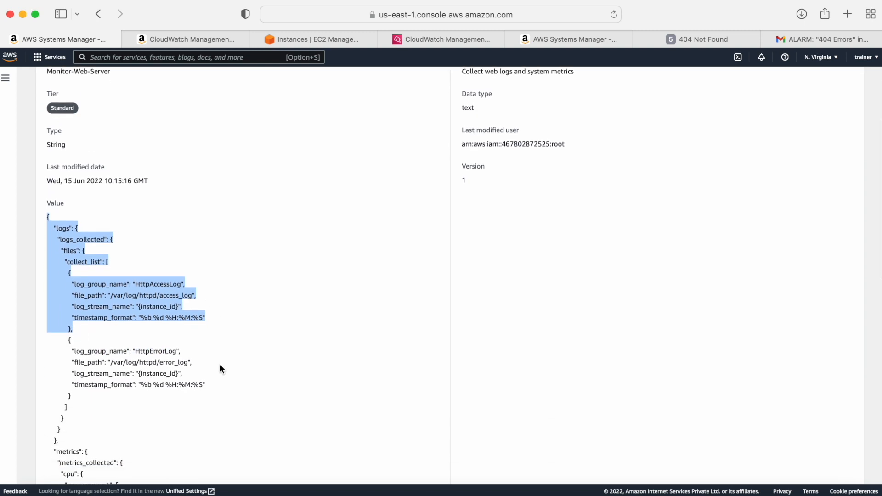
click(67, 219)
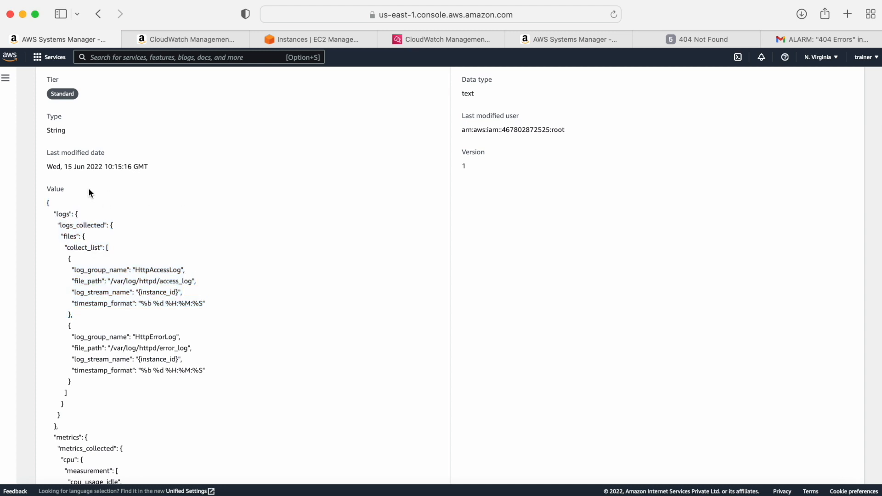
drag(43, 194, 134, 395)
scroll(263, 366, up, 7)
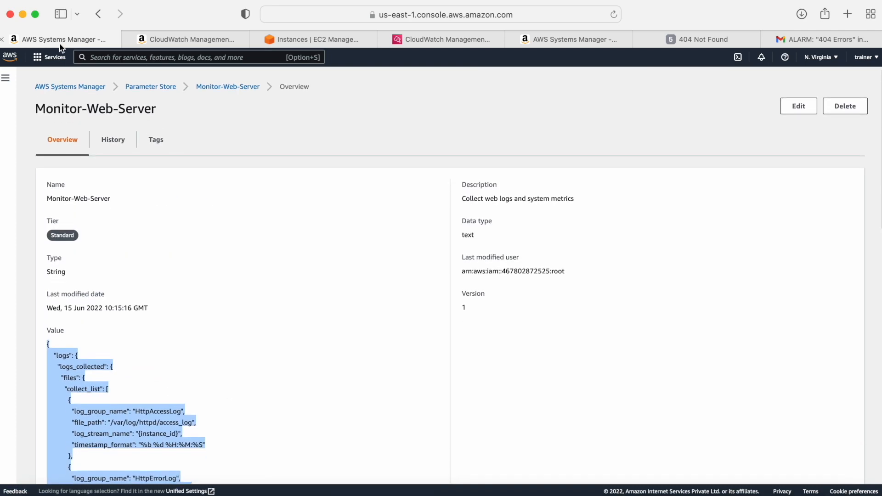